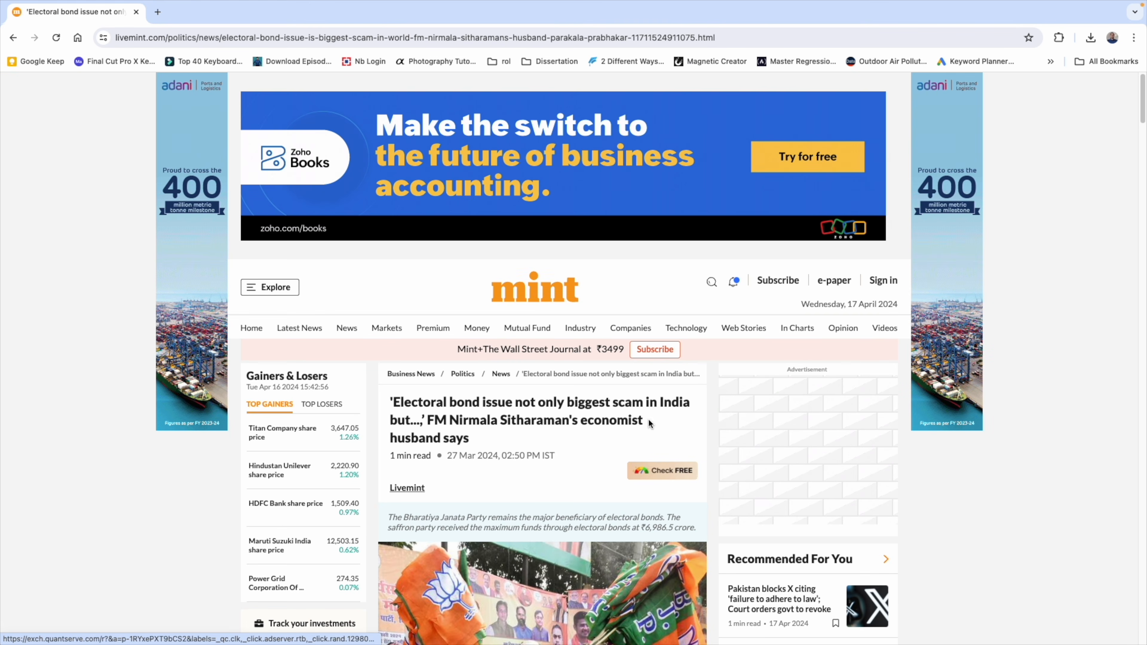
Scroll through the mint news article page to examine its layout.
{"action": "scroll", "coordinate": [649, 424], "scroll_direction": "down", "scroll_amount": 2}
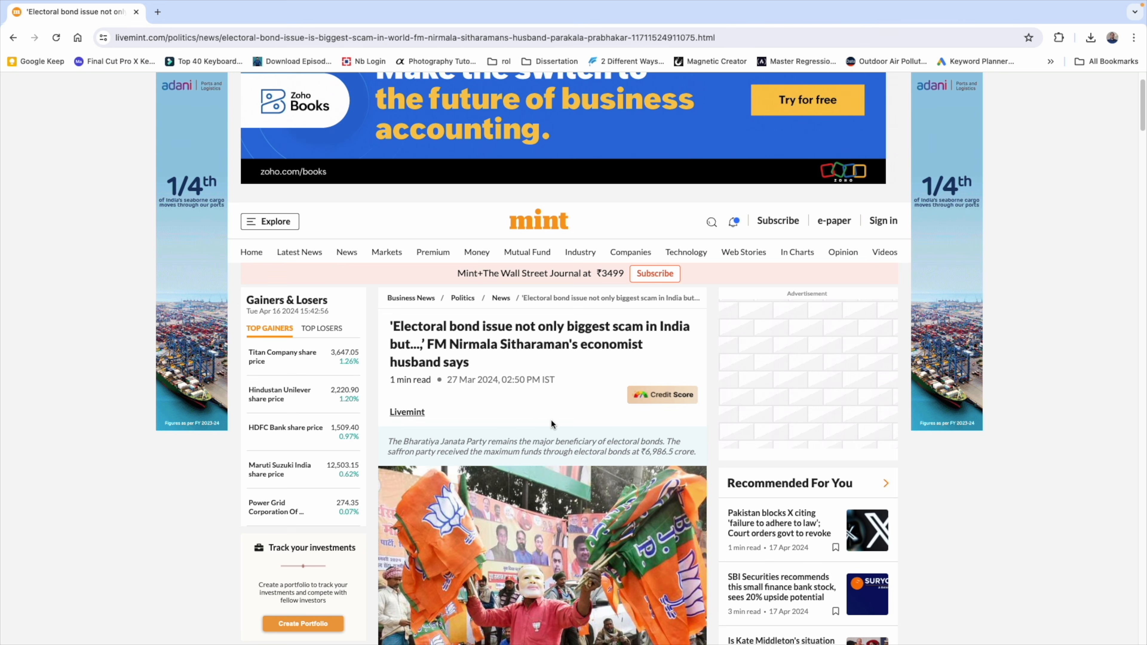
{"action": "scroll", "coordinate": [527, 406], "scroll_direction": "down", "scroll_amount": 2}
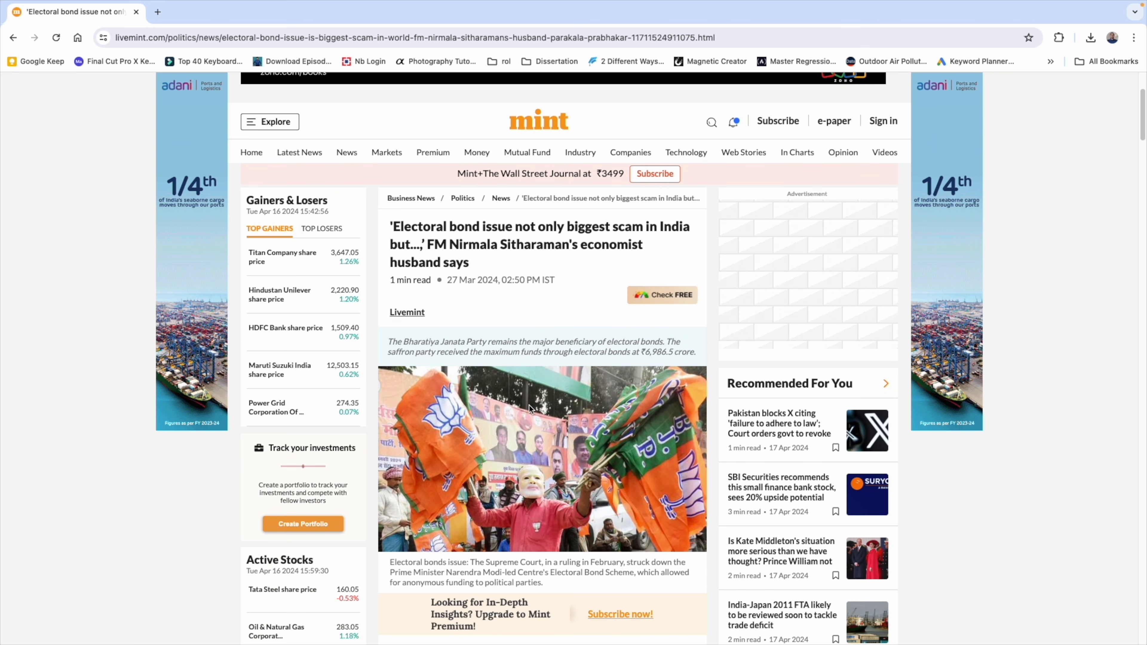
{"action": "scroll", "coordinate": [529, 405], "scroll_direction": "down", "scroll_amount": 5}
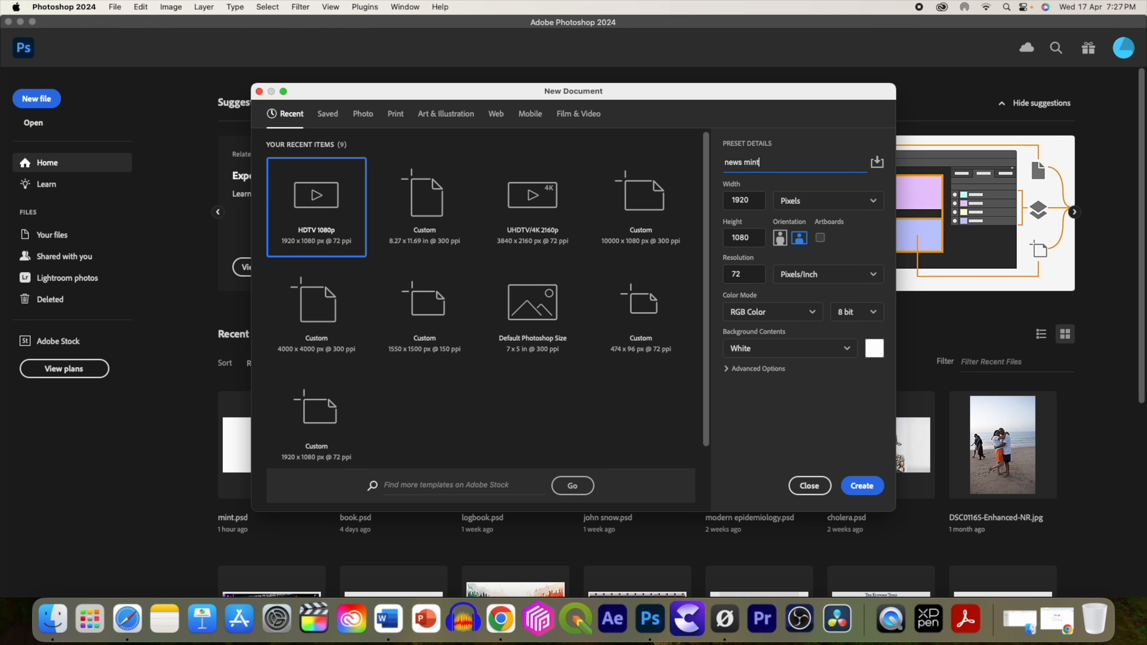
Create a new 1920 × 1080 px document from the news mint preset.
{"action": "left_click", "coordinate": [861, 485]}
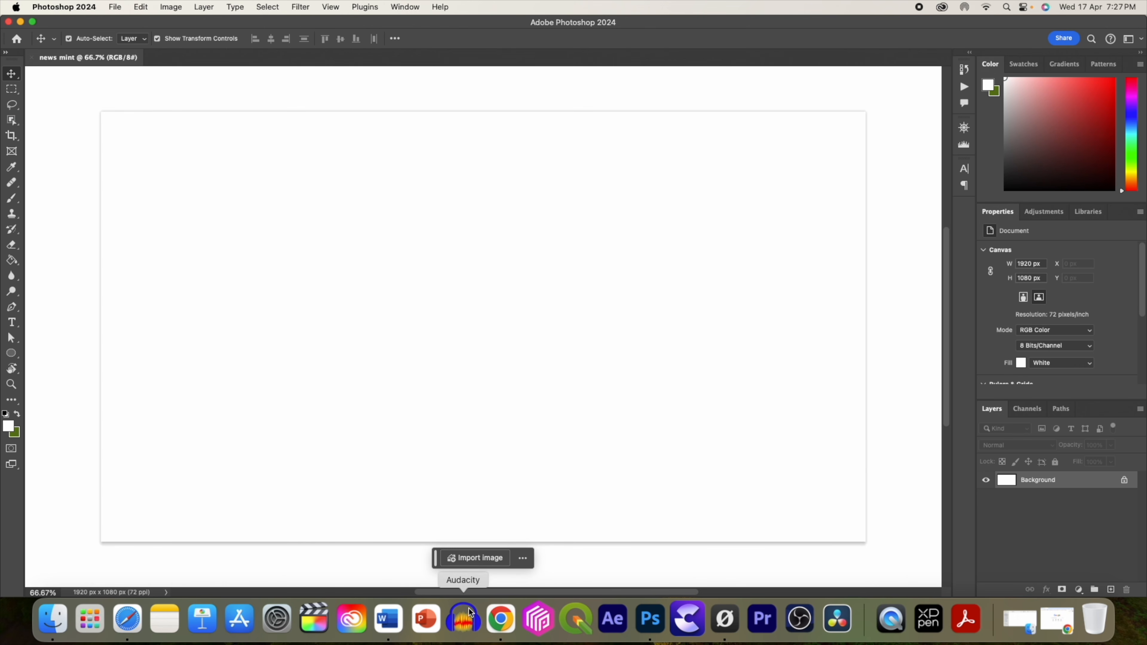
{"action": "left_click", "coordinate": [501, 619]}
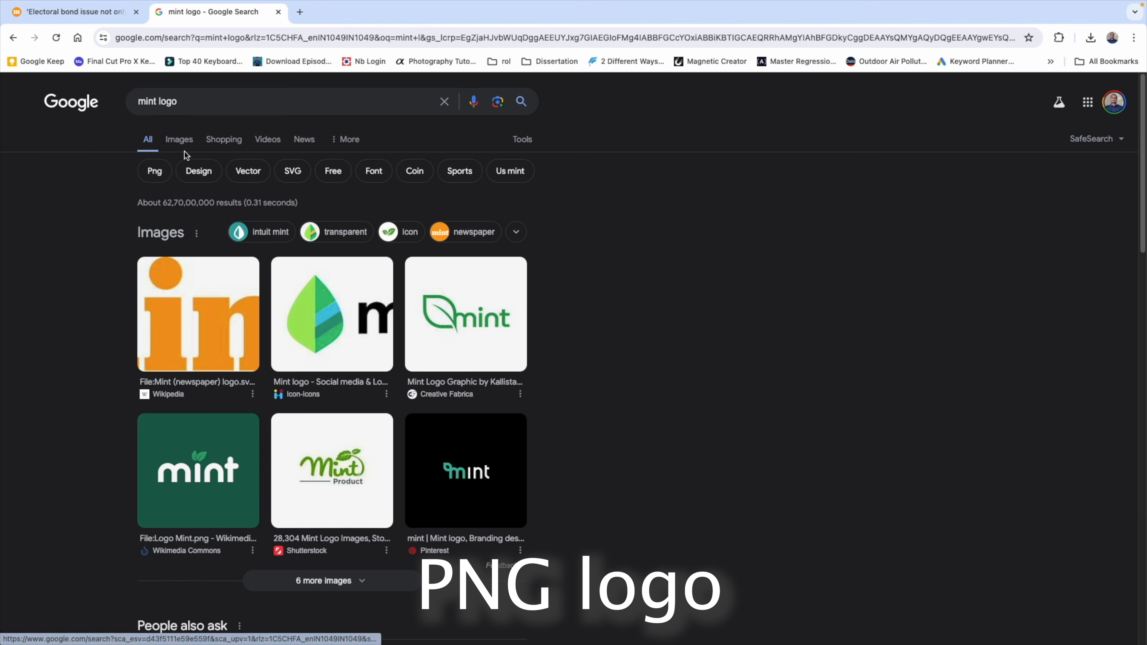
Open the Wikipedia mint logo file page from the image search results, then close its tab.
{"action": "left_click", "coordinate": [180, 289]}
{"action": "left_click", "coordinate": [840, 358]}
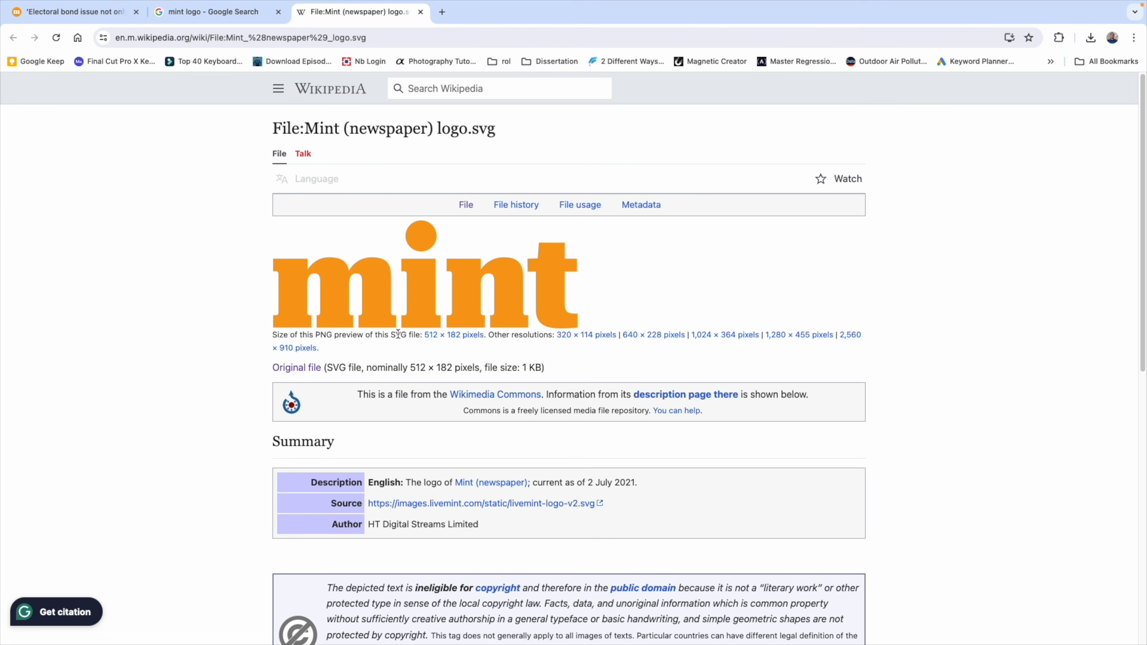
{"action": "left_click", "coordinate": [420, 14]}
Capture a screenshot of the mint logo region on the article page.
{"action": "key", "text": "super+1"}
{"action": "key", "text": "super+shift+4"}
{"action": "left_click_drag", "start_coordinate": [414, 353], "coordinate": [630, 431]}
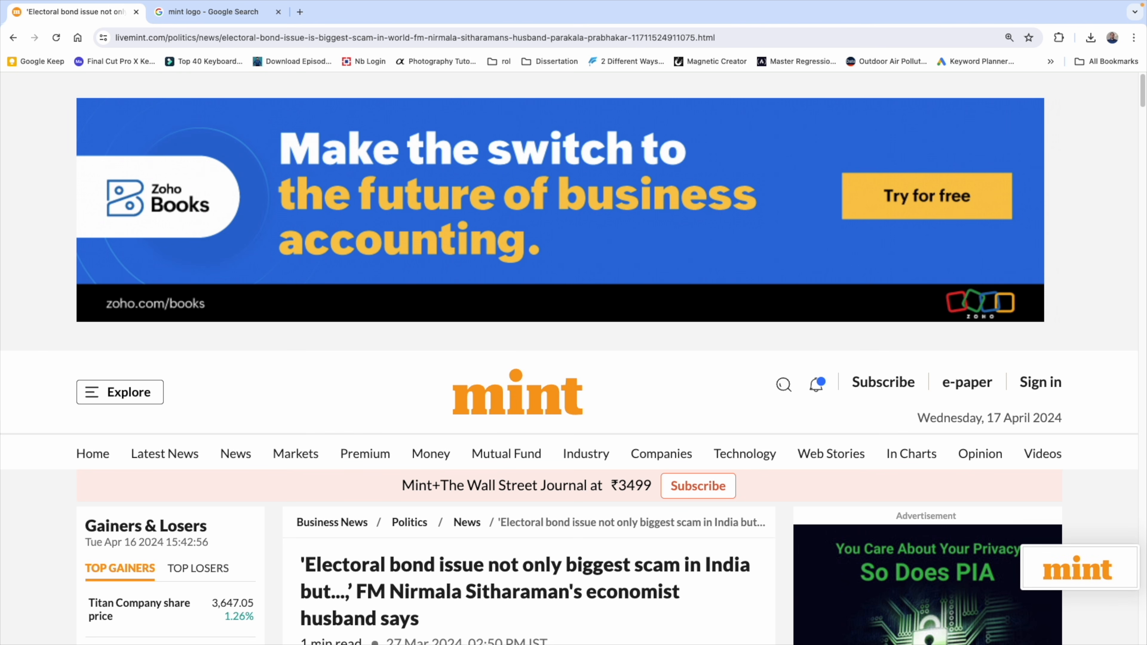
Try to mask out the white background of the placed logo screenshot using Color Range and an inverted selection.
{"action": "mouse_move", "coordinate": [314, 628]}
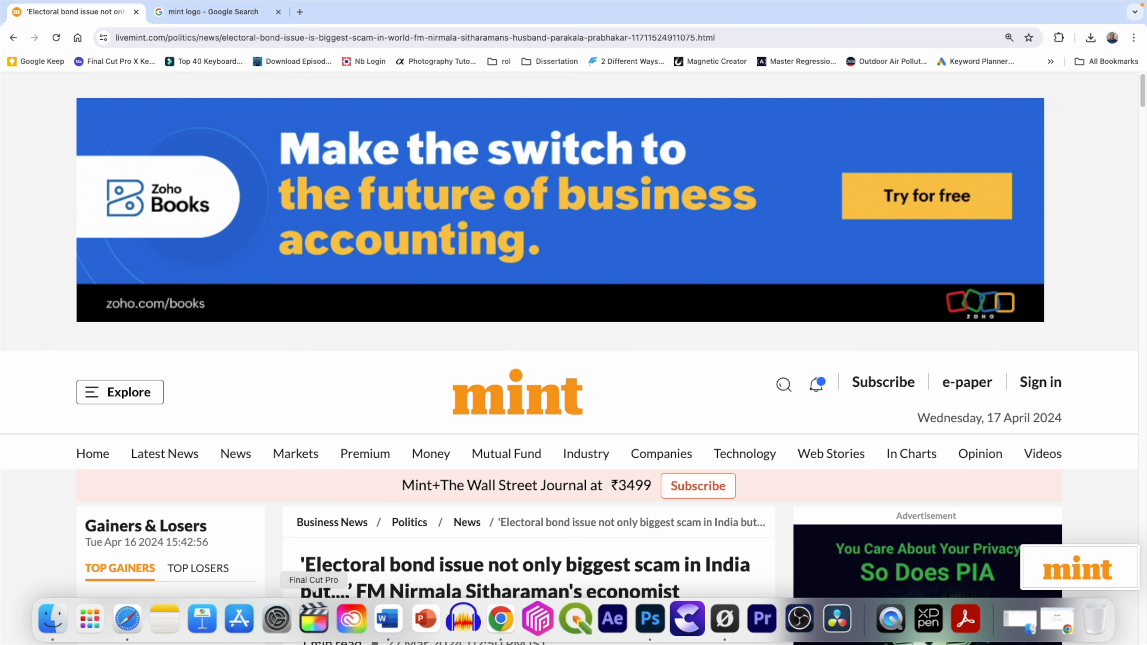
{"action": "left_click", "coordinate": [648, 619]}
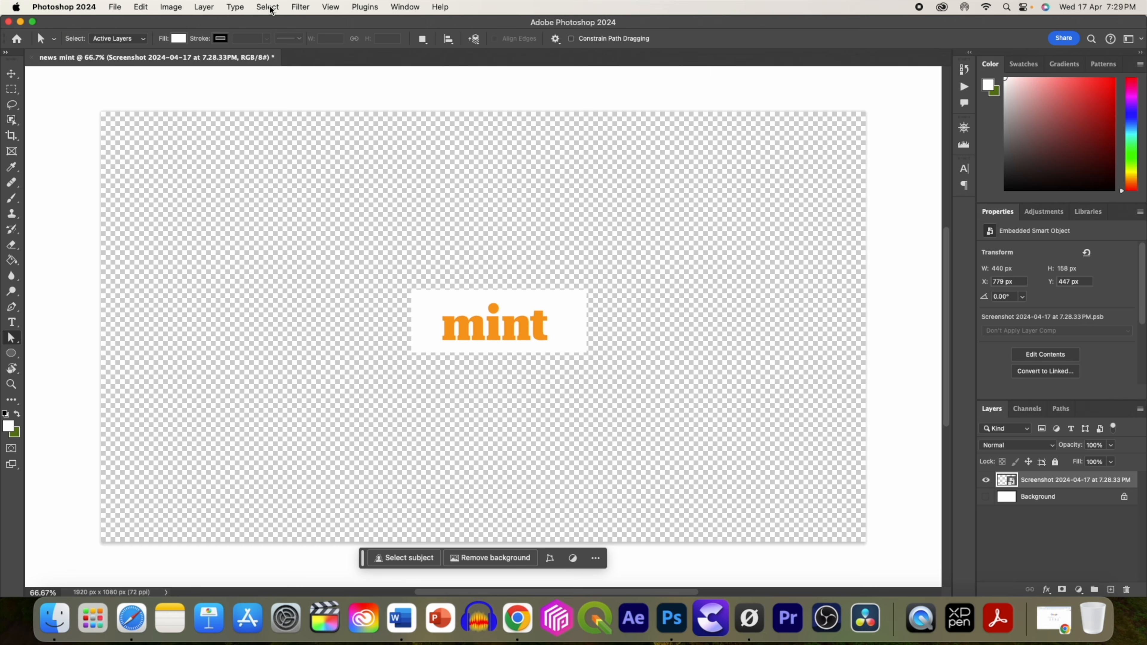
{"action": "left_click", "coordinate": [267, 7]}
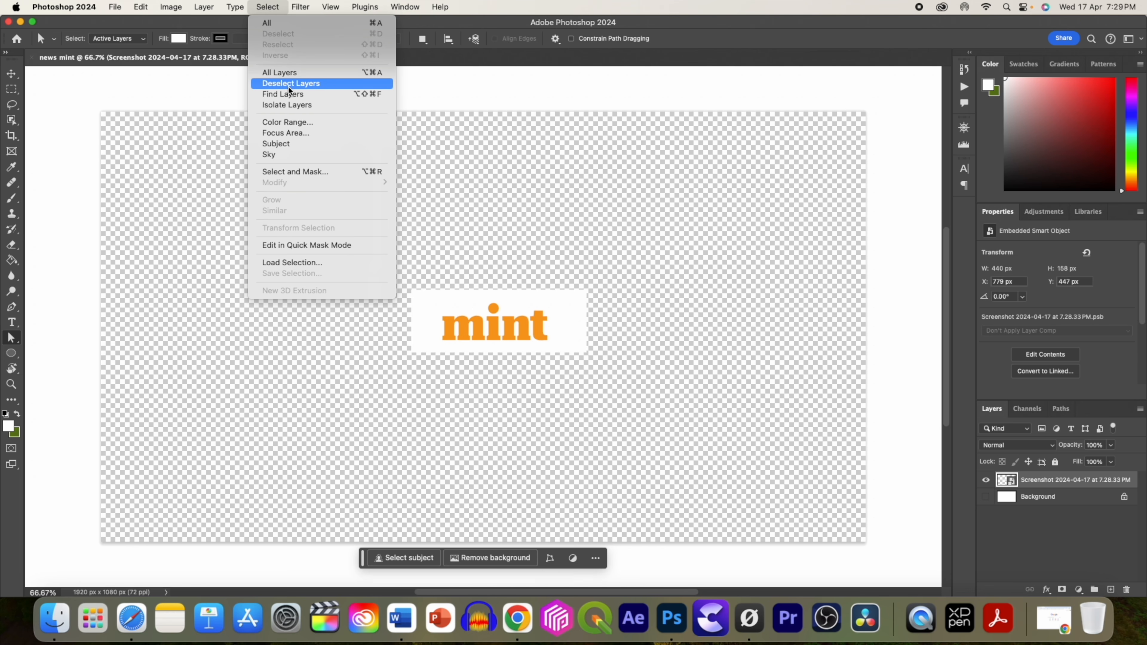
{"action": "left_click", "coordinate": [288, 122]}
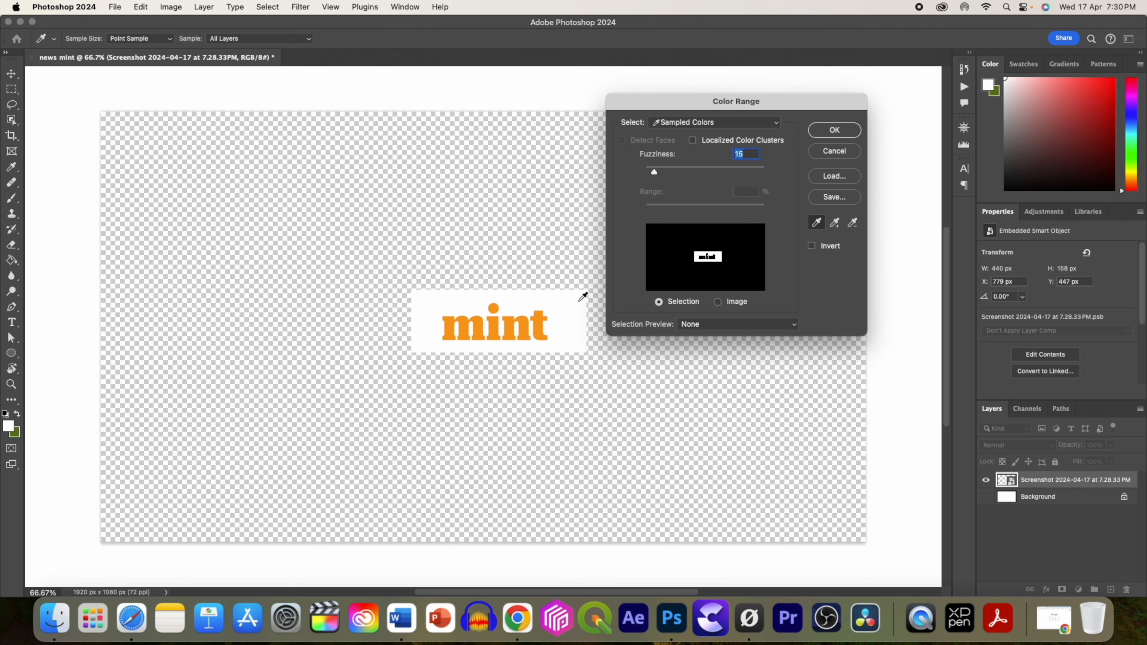
{"action": "left_click", "coordinate": [835, 130]}
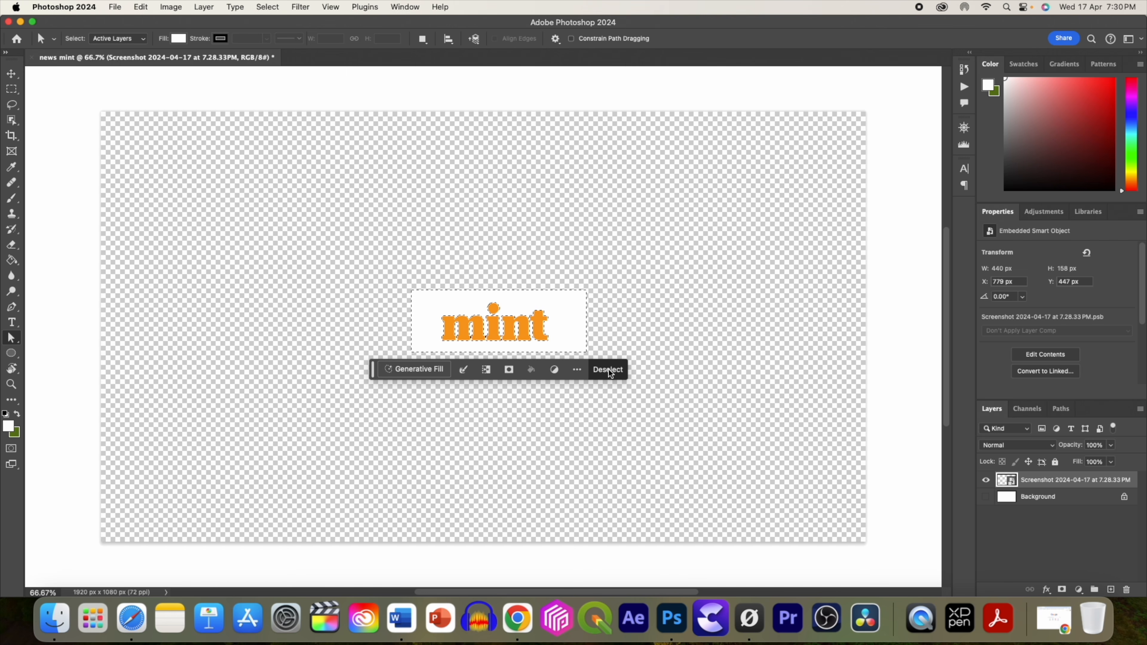
{"action": "key", "text": "super+shift+i"}
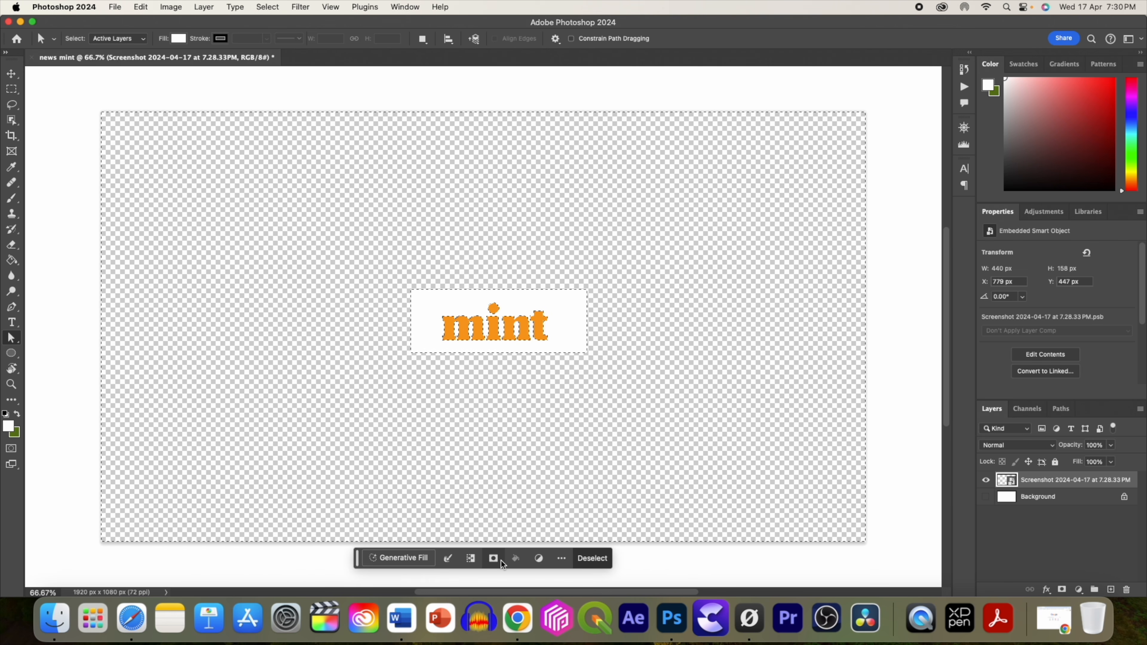
{"action": "left_click", "coordinate": [1062, 590]}
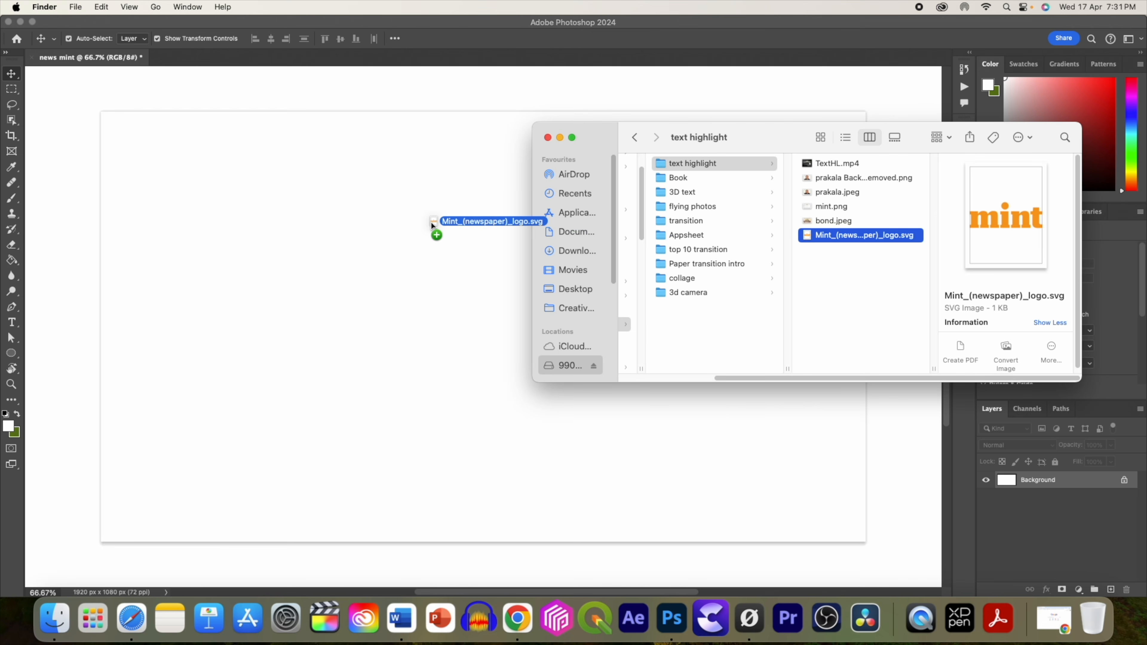
Place the Mint_(newspaper)_logo.svg file into the document and move it to the top centre.
{"action": "left_click_drag", "start_coordinate": [432, 225], "coordinate": [565, 217]}
{"action": "left_click_drag", "start_coordinate": [512, 316], "coordinate": [475, 165]}
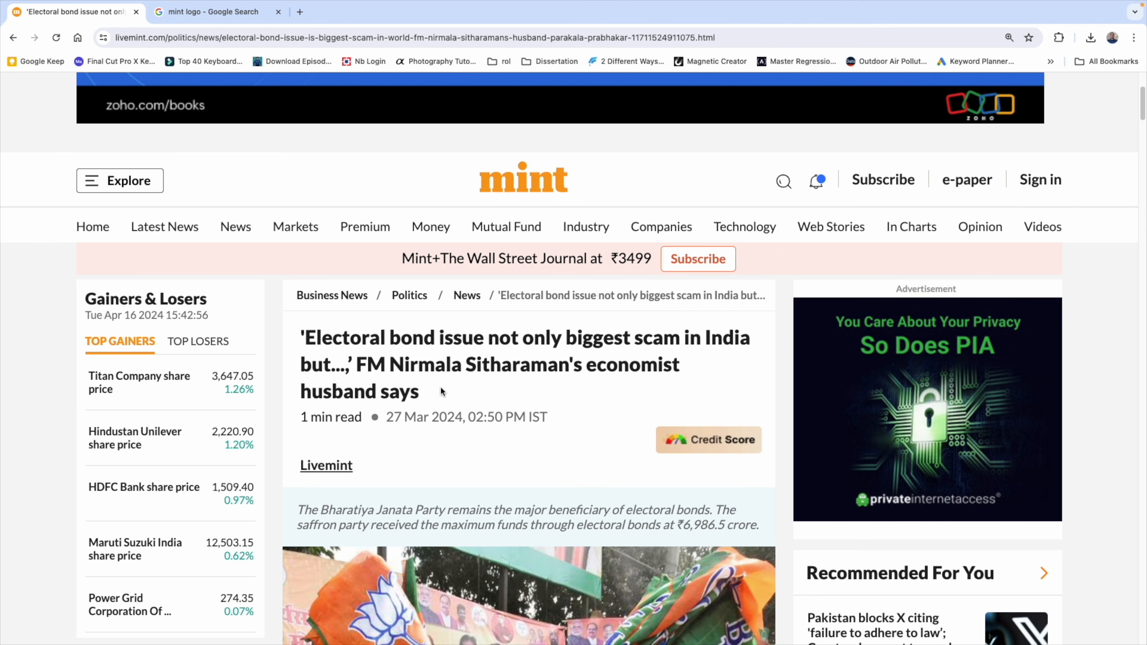
Inspect the article headline in the browser developer tools to find its font family.
{"action": "scroll", "coordinate": [456, 344], "scroll_direction": "down", "scroll_amount": 2}
{"action": "right_click", "coordinate": [488, 315]}
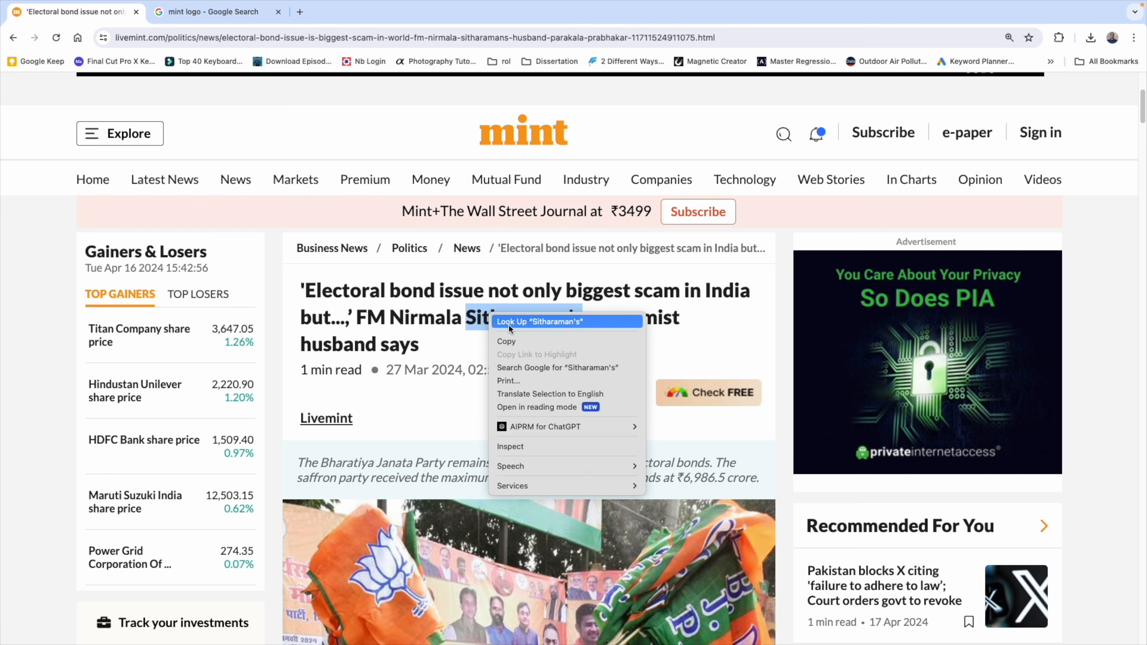
{"action": "left_click", "coordinate": [499, 446]}
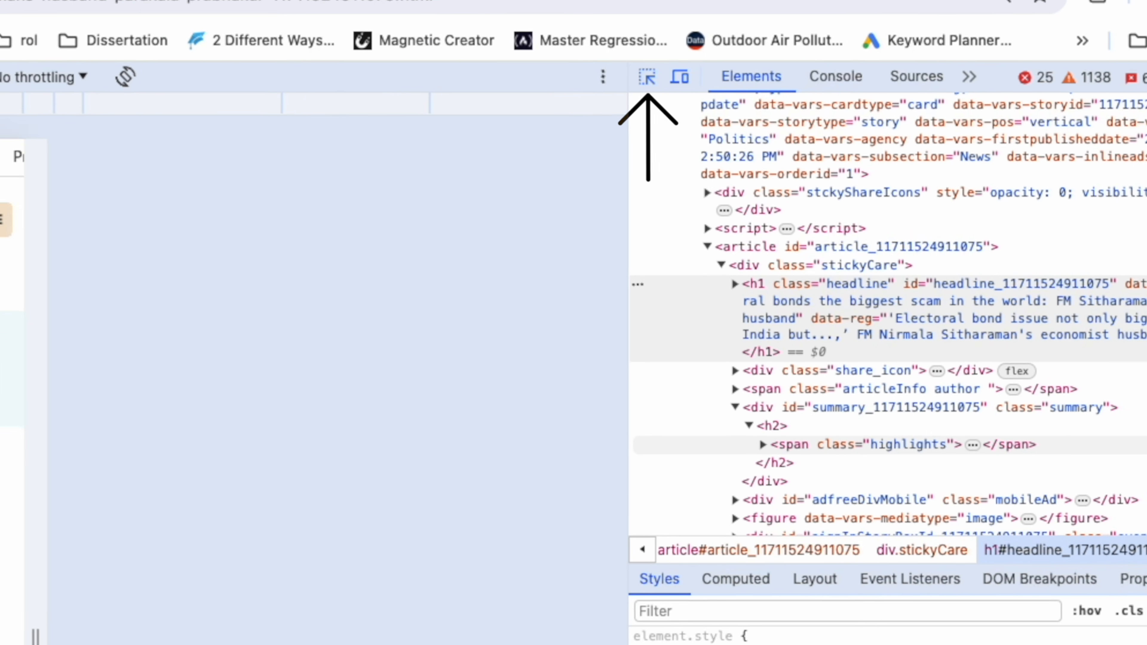
{"action": "scroll", "coordinate": [287, 449], "scroll_direction": "up", "scroll_amount": 3}
{"action": "scroll", "coordinate": [287, 448], "scroll_direction": "down", "scroll_amount": 3}
{"action": "scroll", "coordinate": [402, 382], "scroll_direction": "up", "scroll_amount": 4}
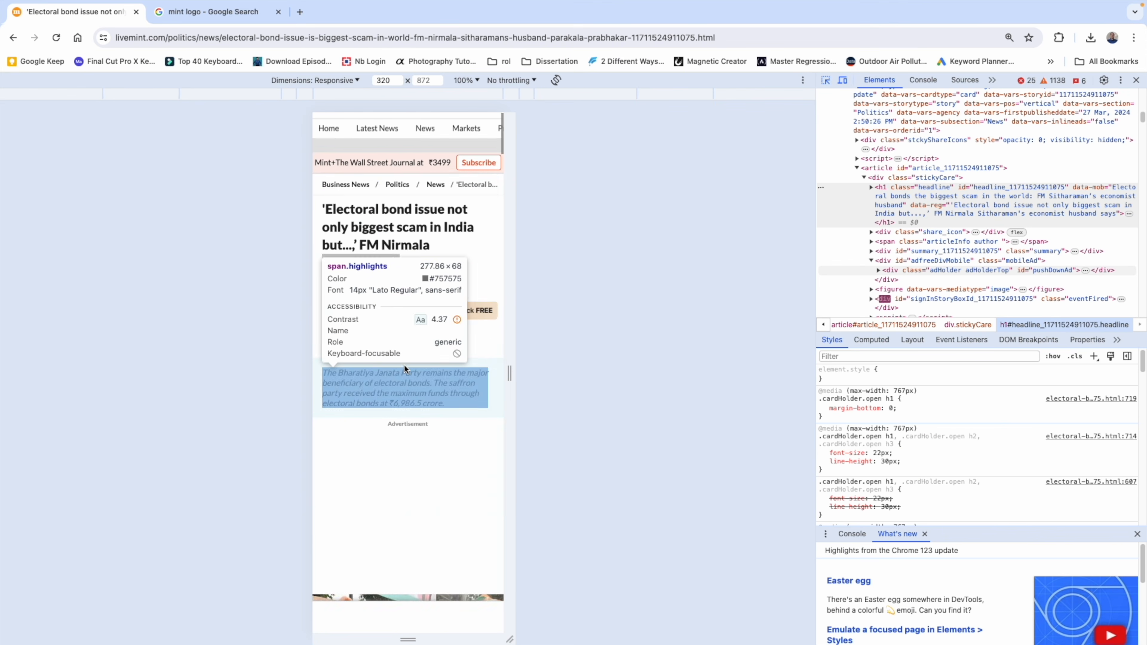
{"action": "left_click", "coordinate": [385, 251]}
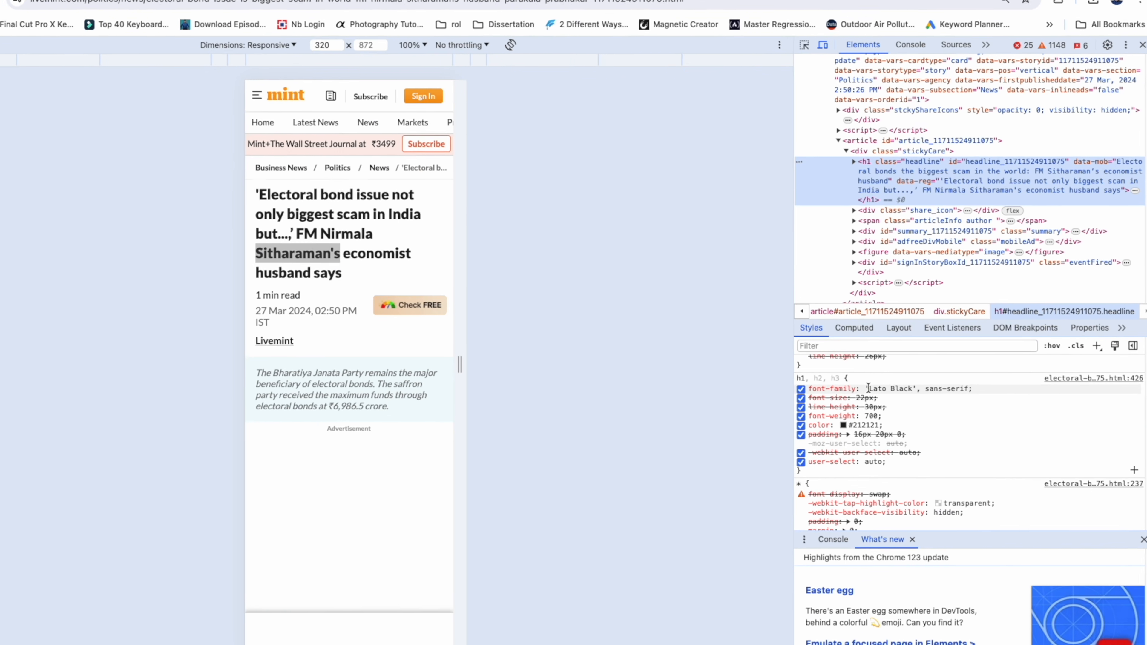
{"action": "left_click_drag", "start_coordinate": [881, 395], "coordinate": [976, 394]}
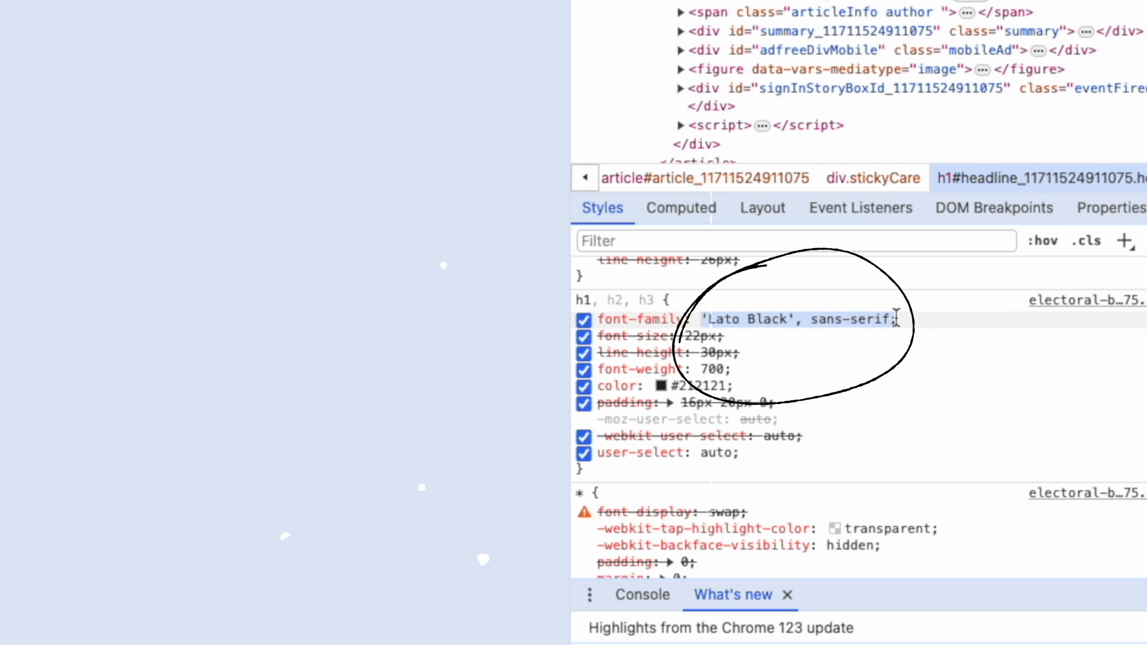
Select and copy the article headline text in the browser.
{"action": "left_click_drag", "start_coordinate": [301, 244], "coordinate": [430, 301]}
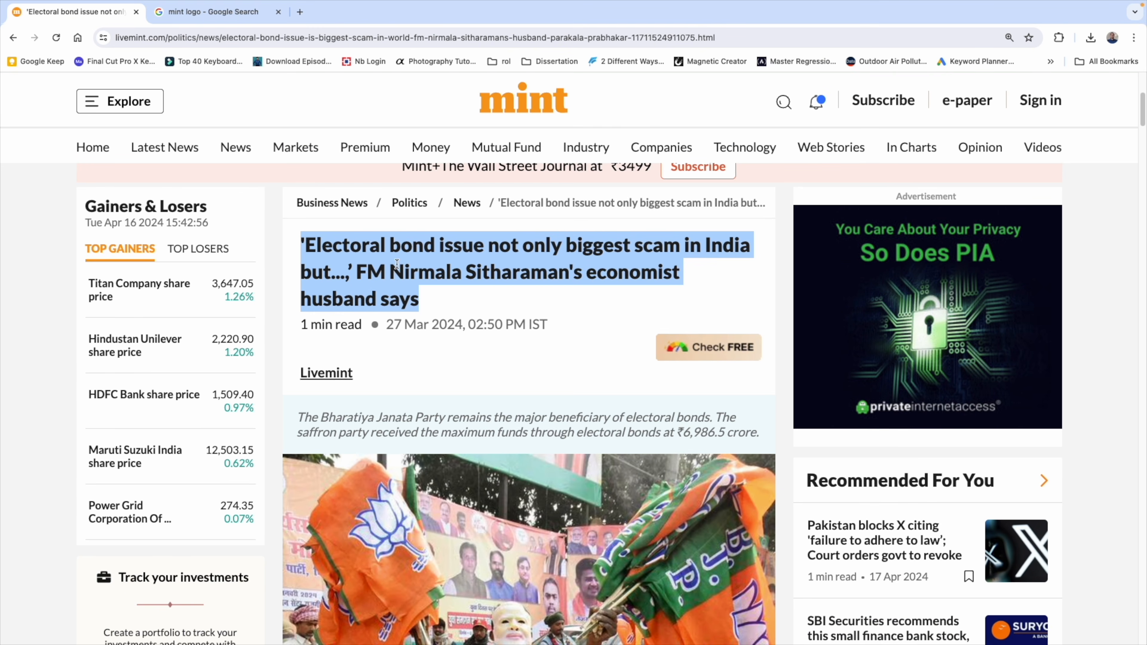
{"action": "right_click", "coordinate": [397, 263]}
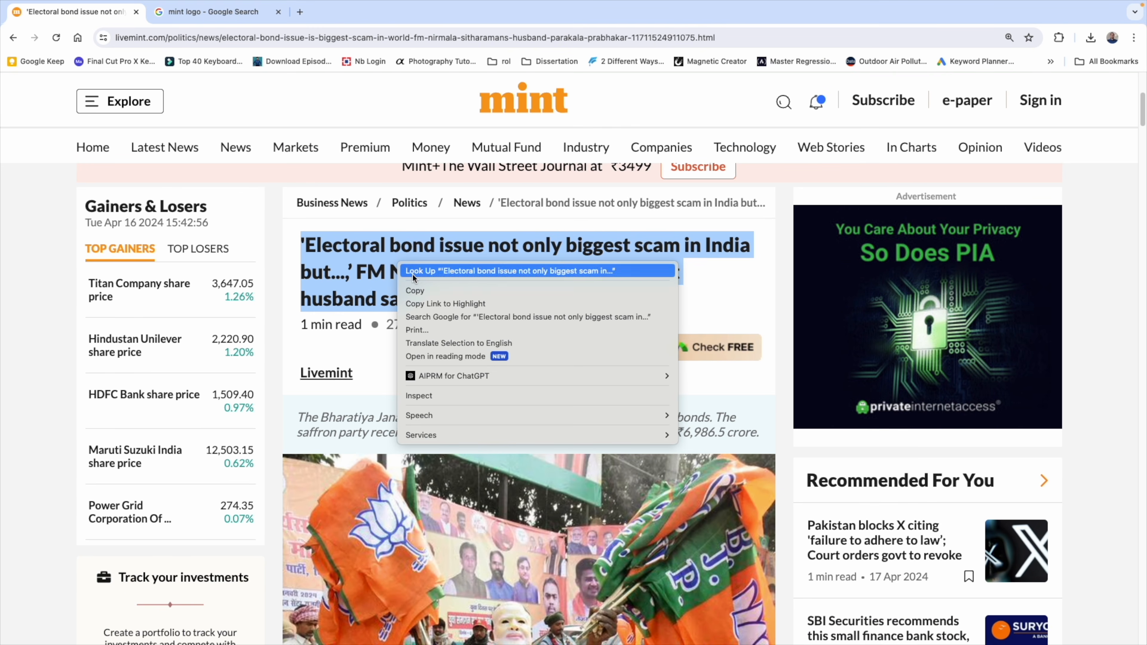
{"action": "left_click", "coordinate": [451, 290]}
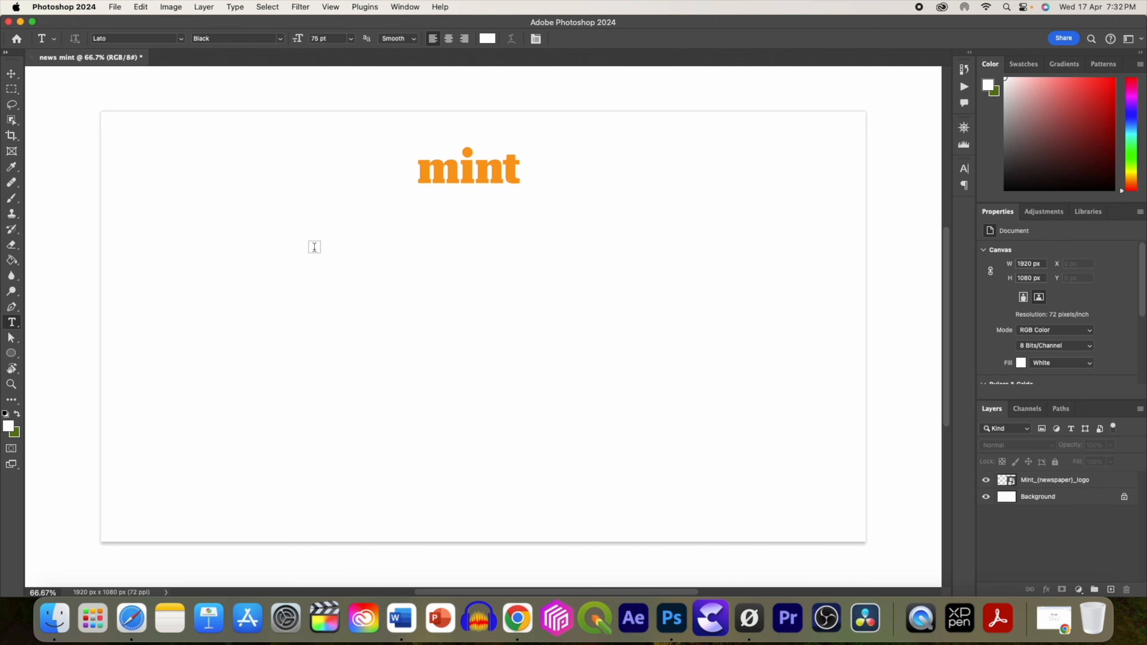
Paste the headline as a Lato Black 75 pt text layer and set its colour to black (000).
{"action": "left_click", "coordinate": [322, 264]}
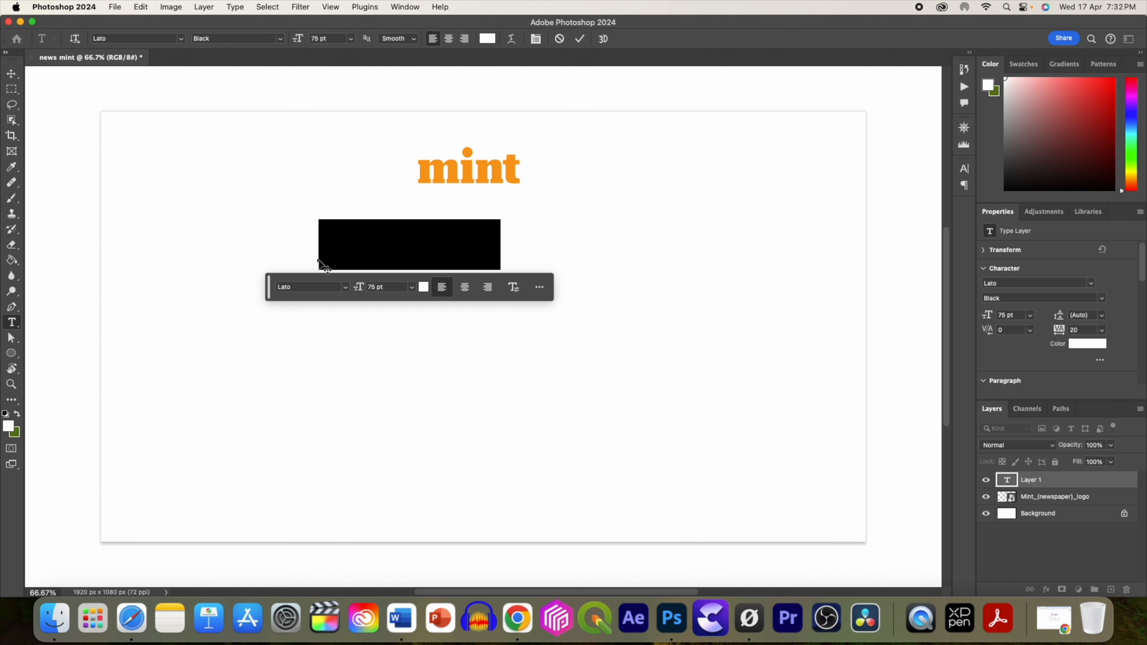
{"action": "key", "text": "super+v"}
{"action": "key", "text": "super+a"}
{"action": "left_click", "coordinate": [1085, 345]}
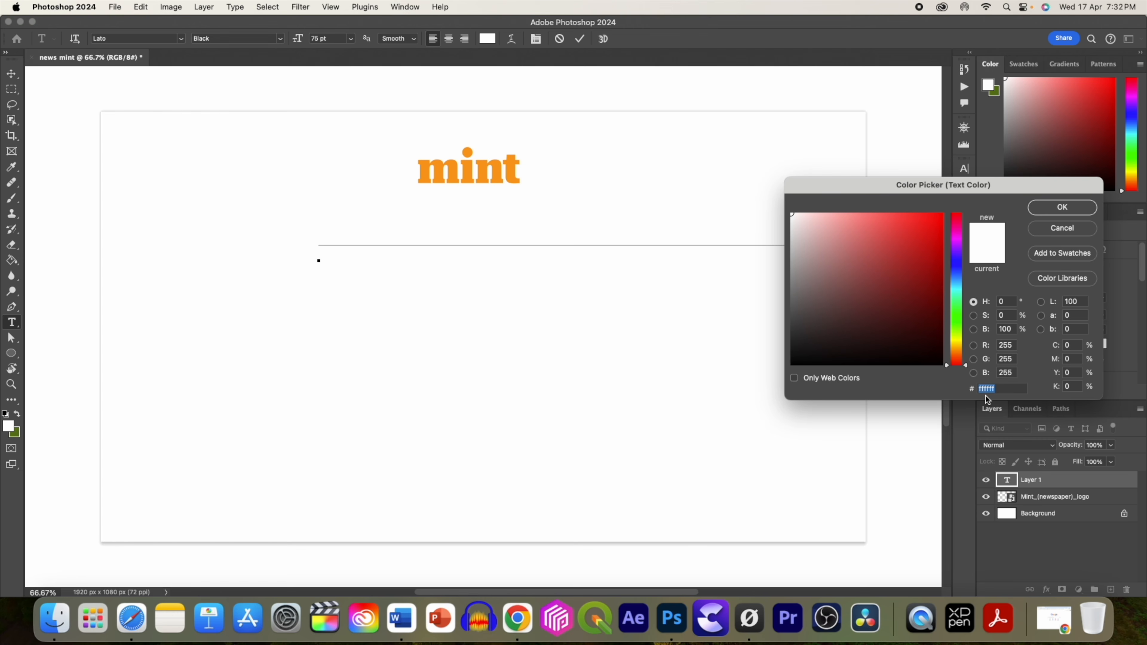
{"action": "type", "text": "000000"}
{"action": "left_click", "coordinate": [1070, 209]}
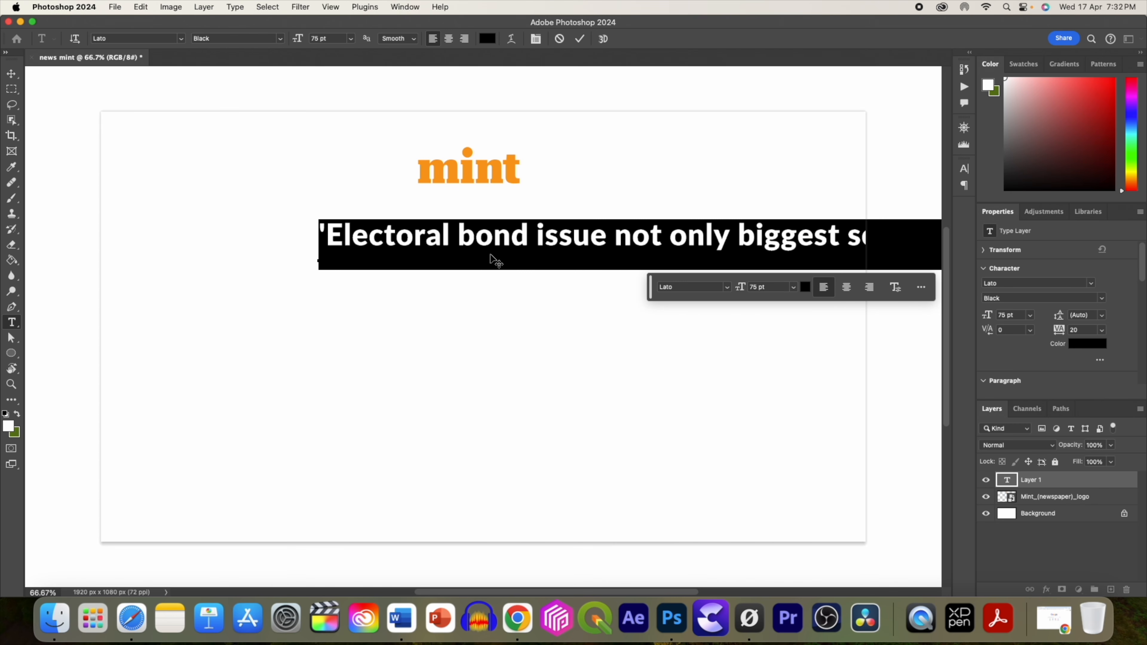
Reflow the headline text into three lines by inserting and removing line breaks.
{"action": "left_click", "coordinate": [514, 638]}
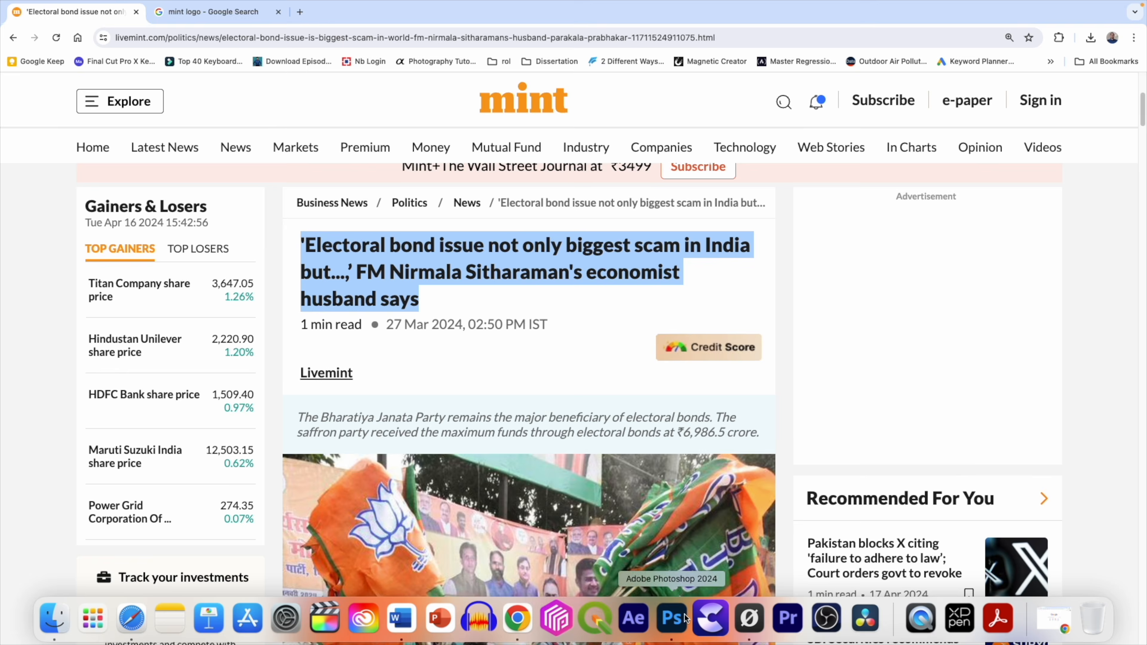
{"action": "left_click", "coordinate": [672, 624]}
{"action": "left_click", "coordinate": [483, 247]}
{"action": "key", "text": "Return"}
{"action": "left_click", "coordinate": [456, 252]}
{"action": "key", "text": "Return"}
{"action": "double_click", "coordinate": [1006, 480]}
{"action": "left_click", "coordinate": [320, 282]}
{"action": "key", "text": "BackSpace"}
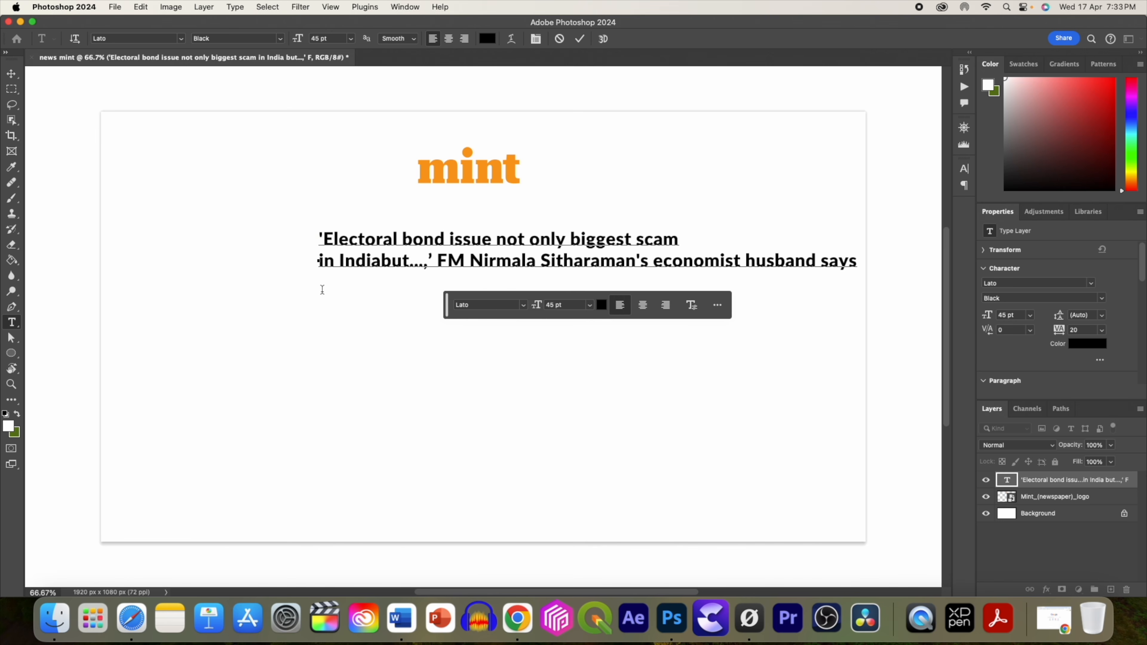
{"action": "key", "text": "BackSpace"}
{"action": "left_click", "coordinate": [744, 242]}
{"action": "key", "text": "Return"}
{"action": "left_click", "coordinate": [683, 262]}
{"action": "key", "text": "Return"}
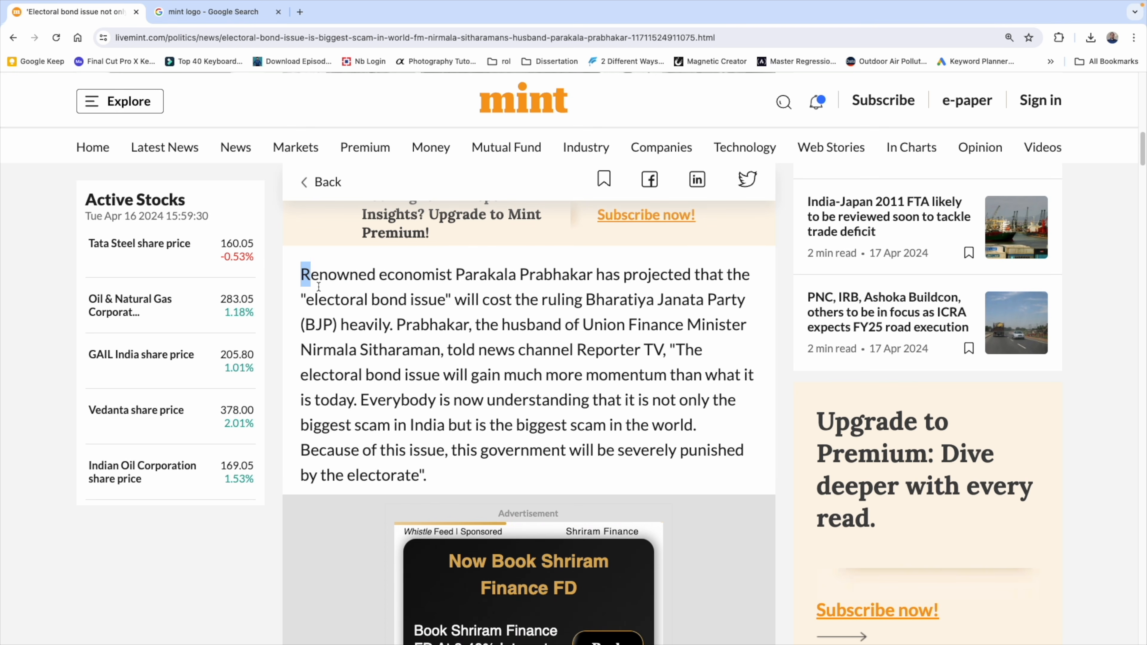
Add the article's body paragraph as a 40 pt Lato Regular text block below the headline.
{"action": "left_click_drag", "start_coordinate": [301, 267], "coordinate": [422, 476]}
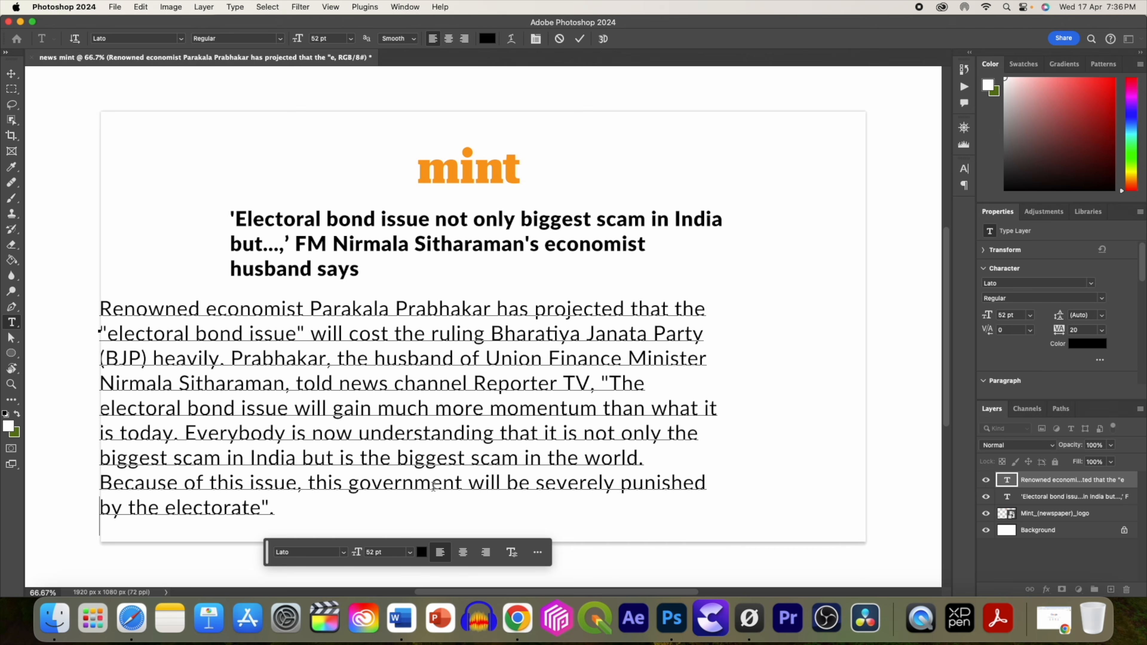
{"action": "key", "text": "super+a"}
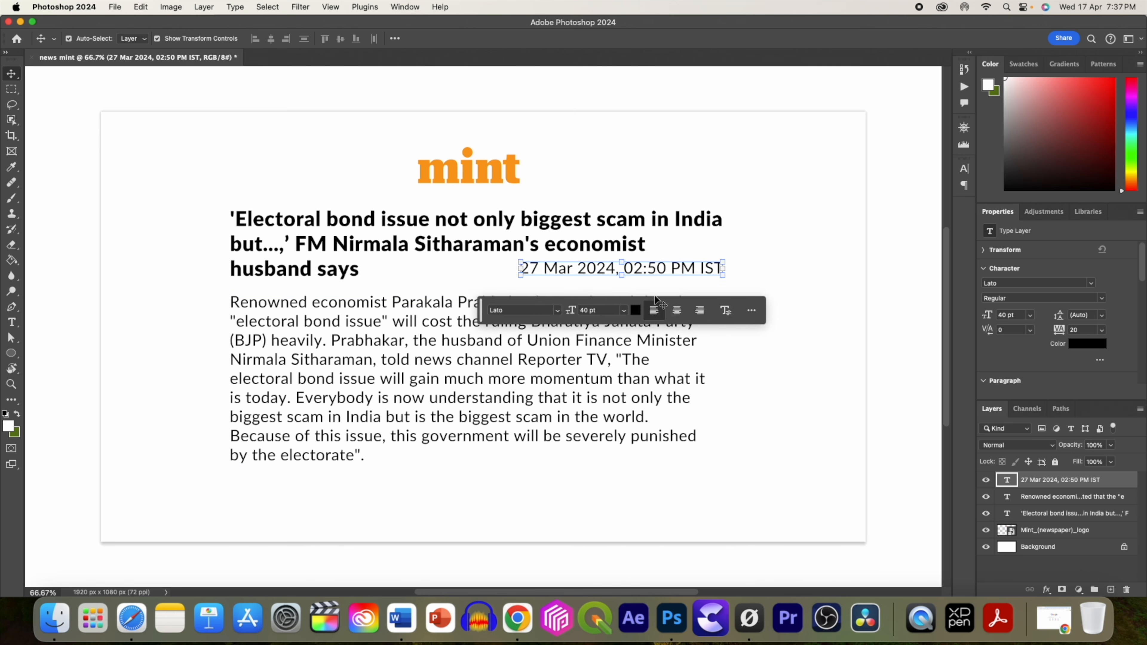
Add the date '27 Mar 2024, 02:50 PM IST' as 34 pt text beside the headline's last line.
{"action": "left_click", "coordinate": [523, 610]}
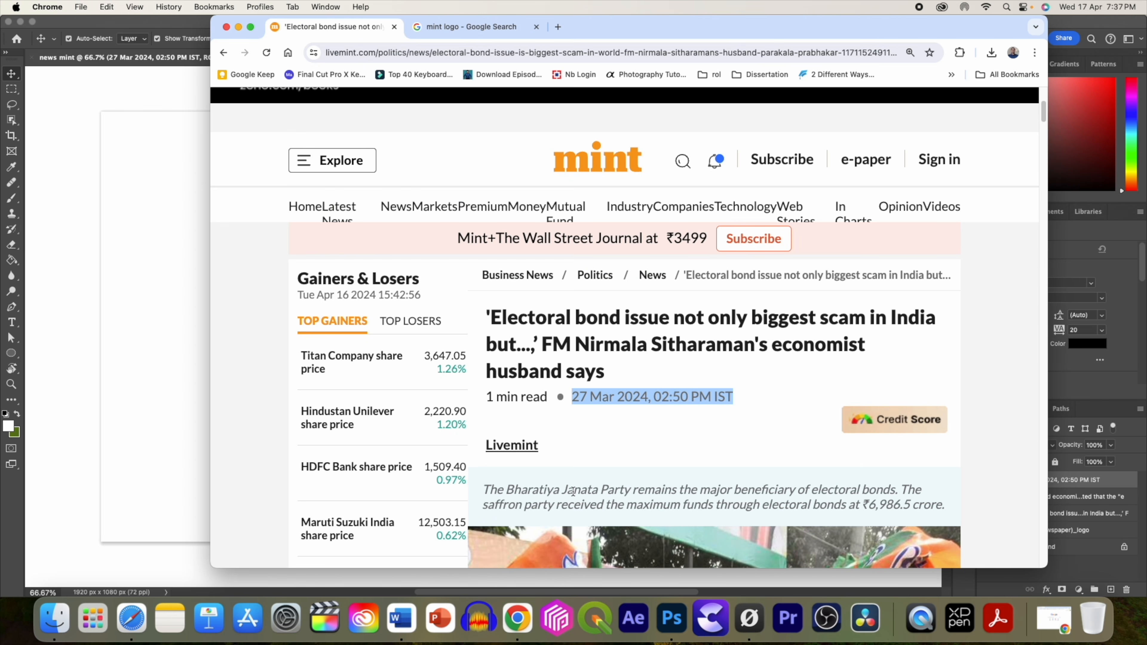
{"action": "left_click", "coordinate": [670, 629]}
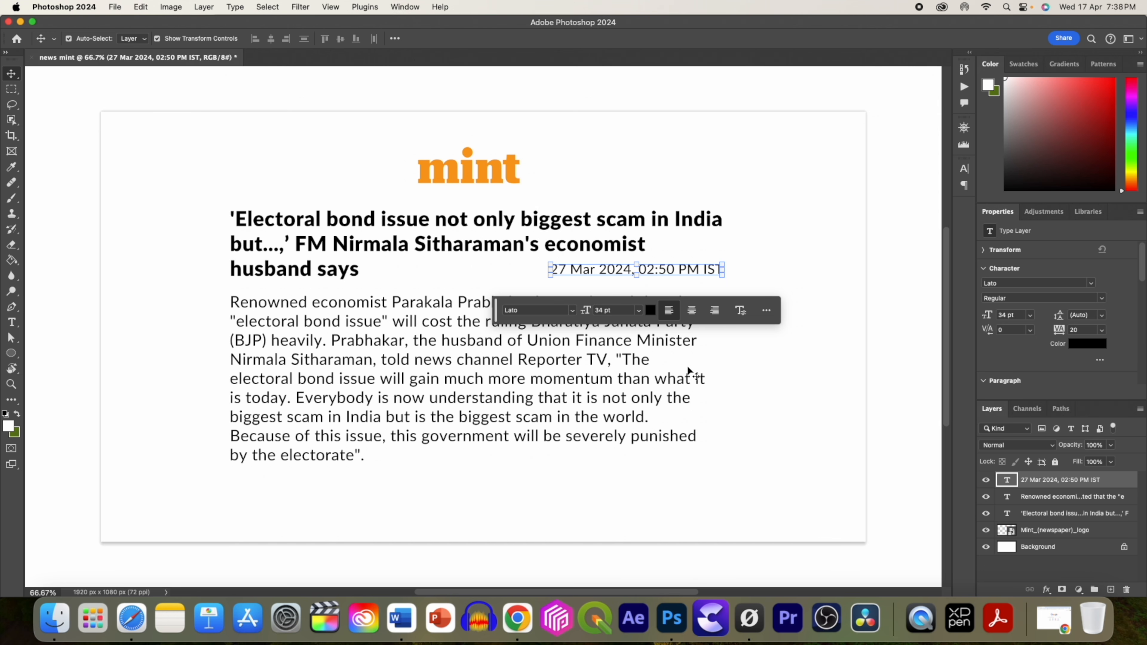
Unlock and delete the white background layer.
{"action": "left_click", "coordinate": [1037, 547]}
{"action": "left_click", "coordinate": [985, 546]}
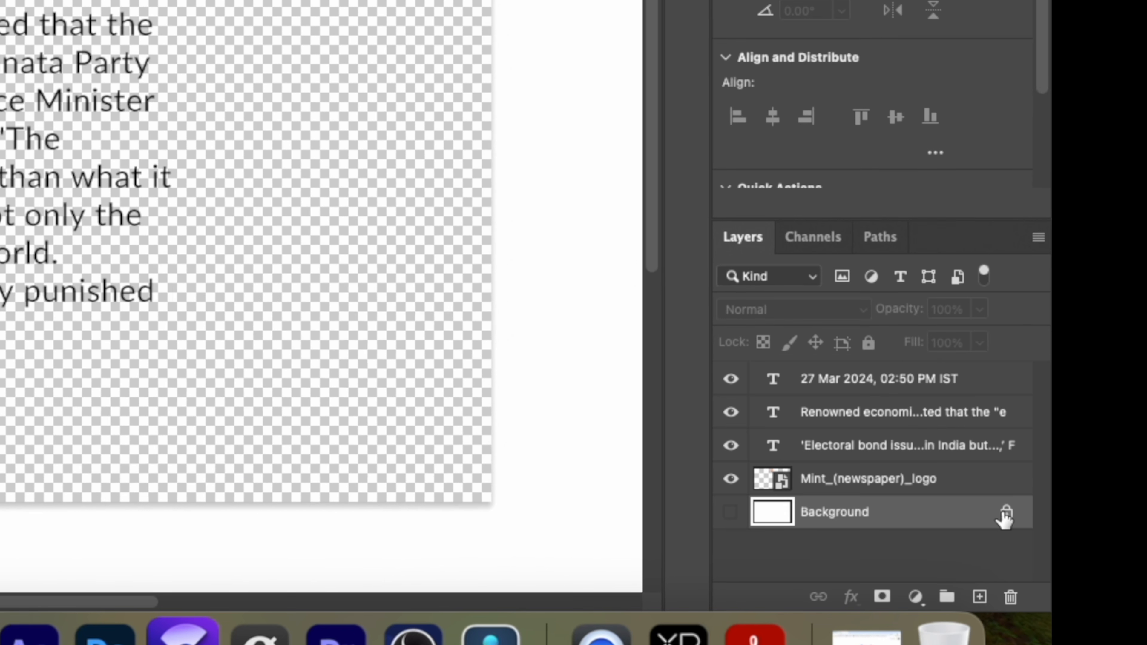
{"action": "left_click", "coordinate": [1055, 526]}
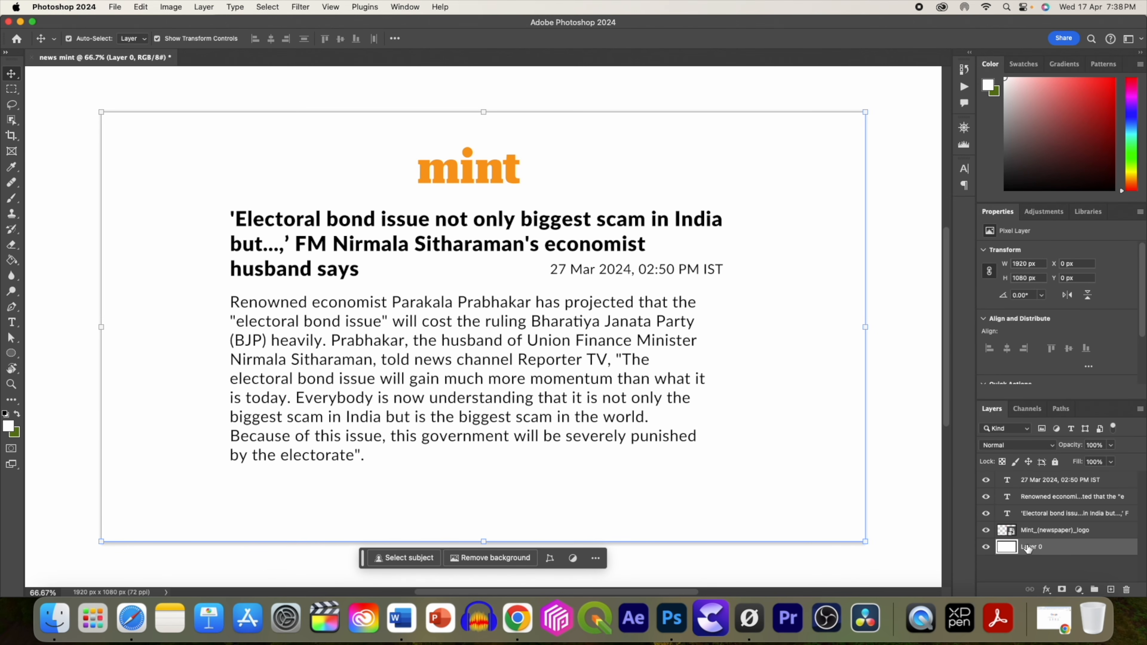
{"action": "key", "text": "Delete"}
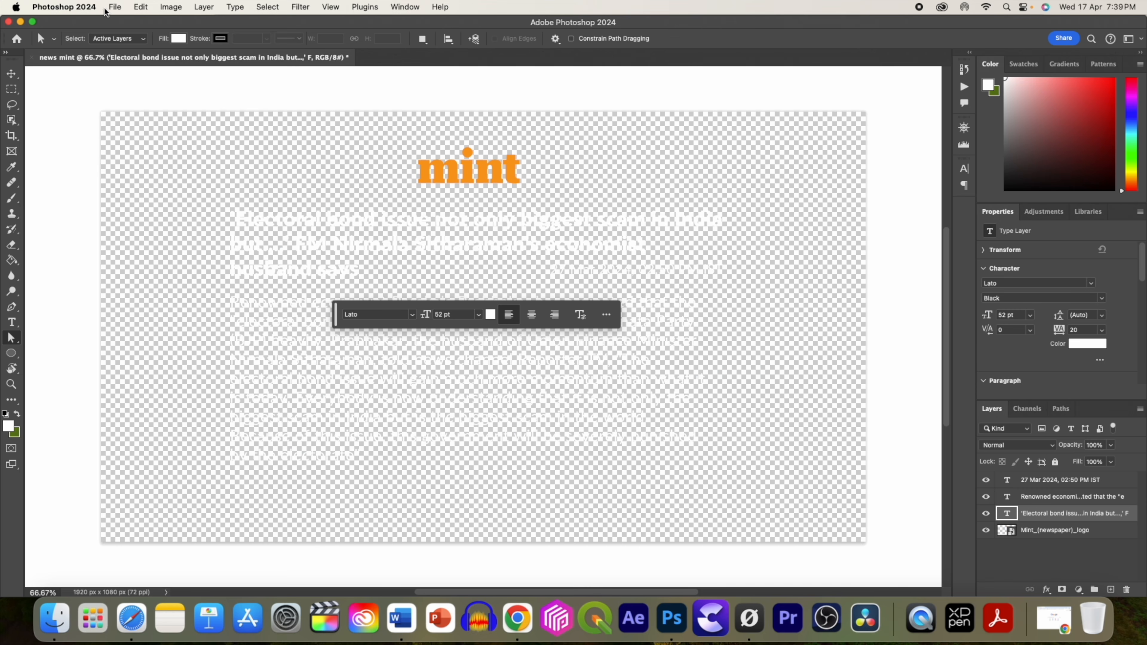
Save the document as news mint.psd in the Photoshop folder.
{"action": "left_click", "coordinate": [114, 8]}
{"action": "left_click", "coordinate": [143, 128]}
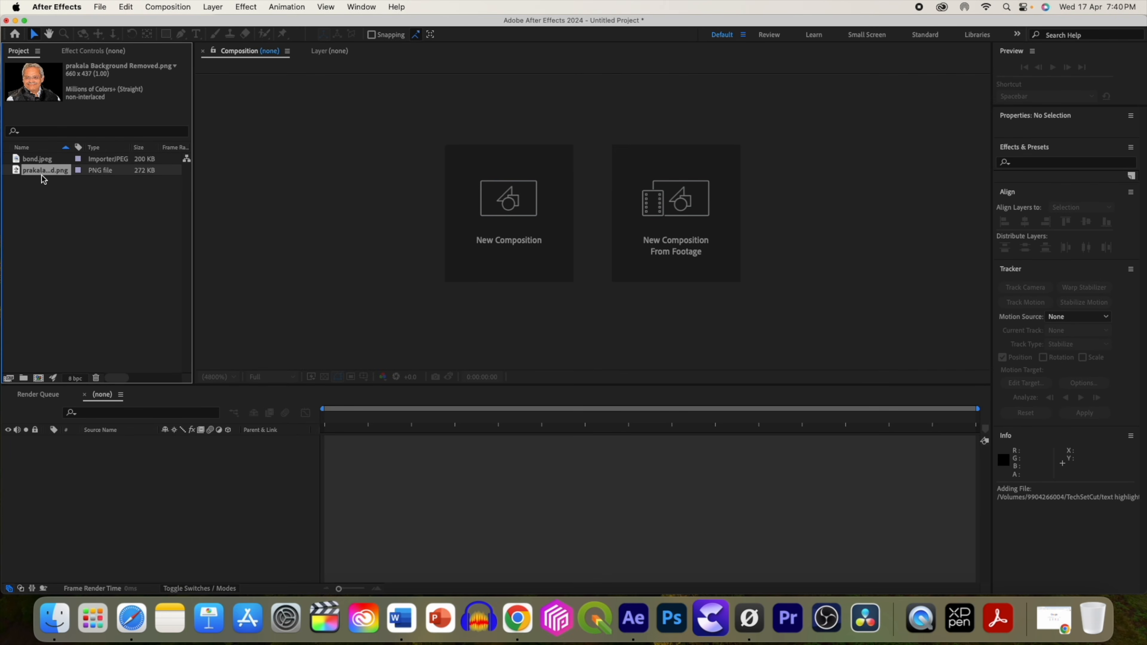
{"action": "left_click", "coordinate": [41, 159]}
{"action": "left_click", "coordinate": [39, 170]}
{"action": "left_click", "coordinate": [40, 162]}
{"action": "left_click", "coordinate": [40, 171]}
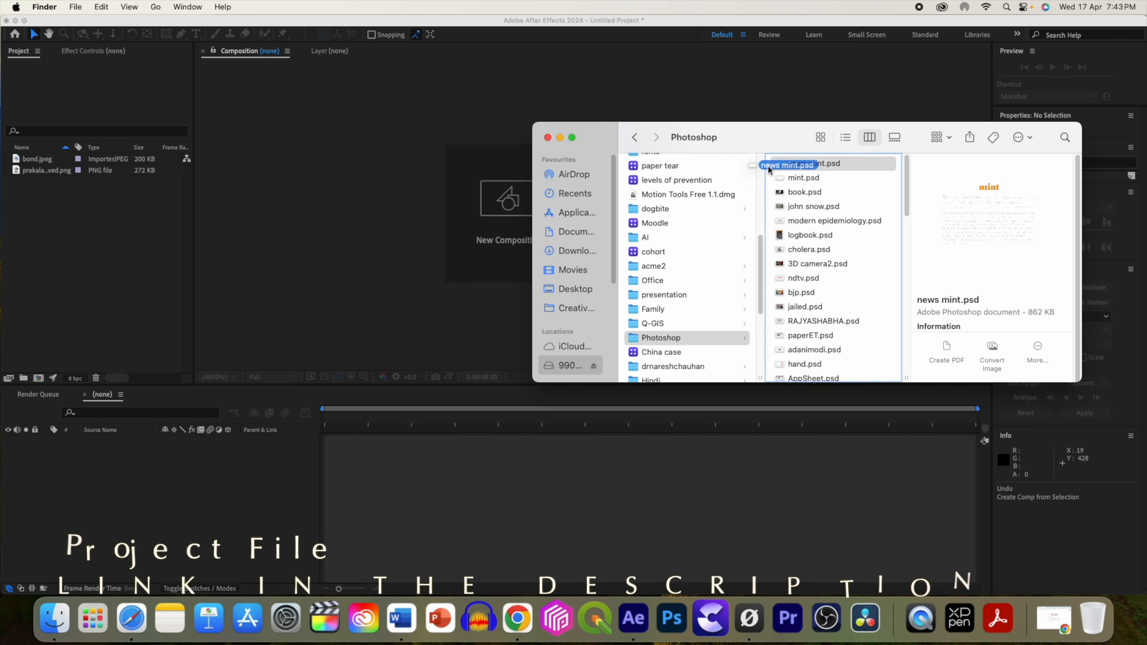
Import news mint.psd into the project as a Composition.
{"action": "left_click_drag", "start_coordinate": [788, 163], "coordinate": [51, 238]}
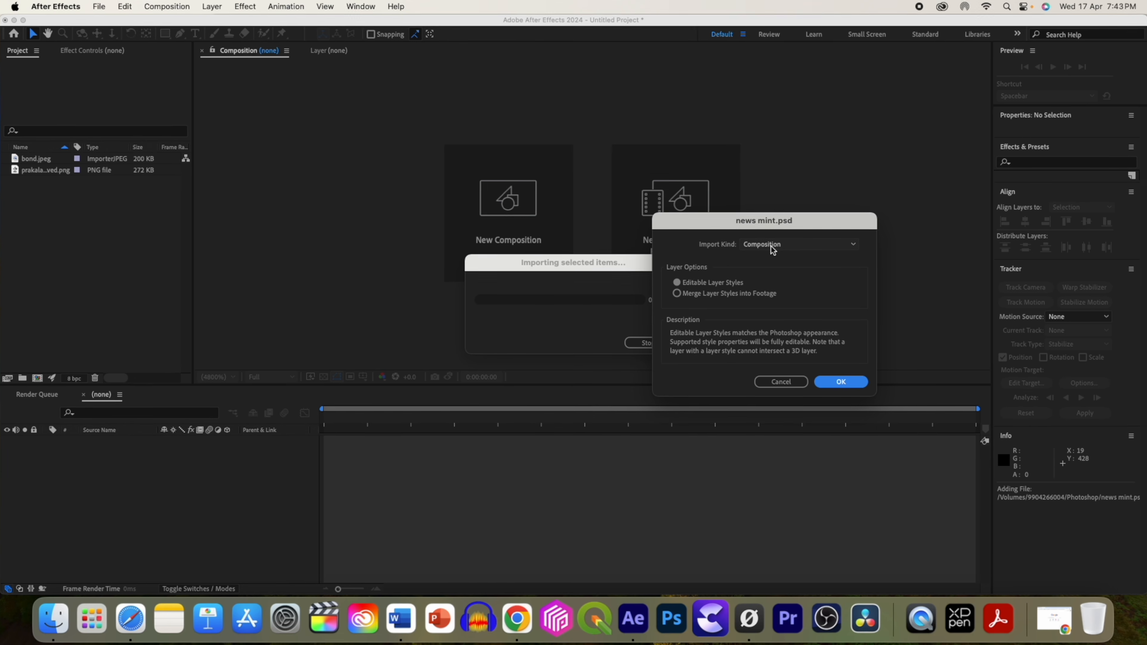
{"action": "left_click", "coordinate": [783, 246]}
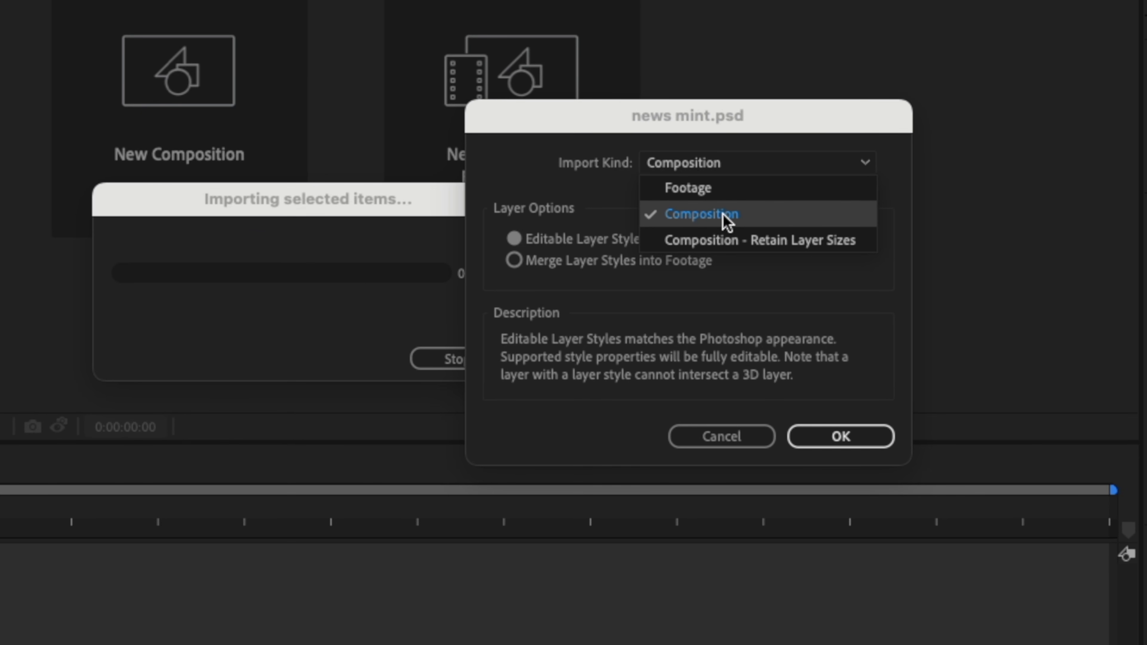
{"action": "left_click", "coordinate": [723, 215]}
{"action": "left_click", "coordinate": [848, 383]}
Create a new 1920x1080, 24 fps composition named main.
{"action": "left_click", "coordinate": [508, 203]}
{"action": "left_click", "coordinate": [740, 219]}
{"action": "left_click", "coordinate": [735, 251]}
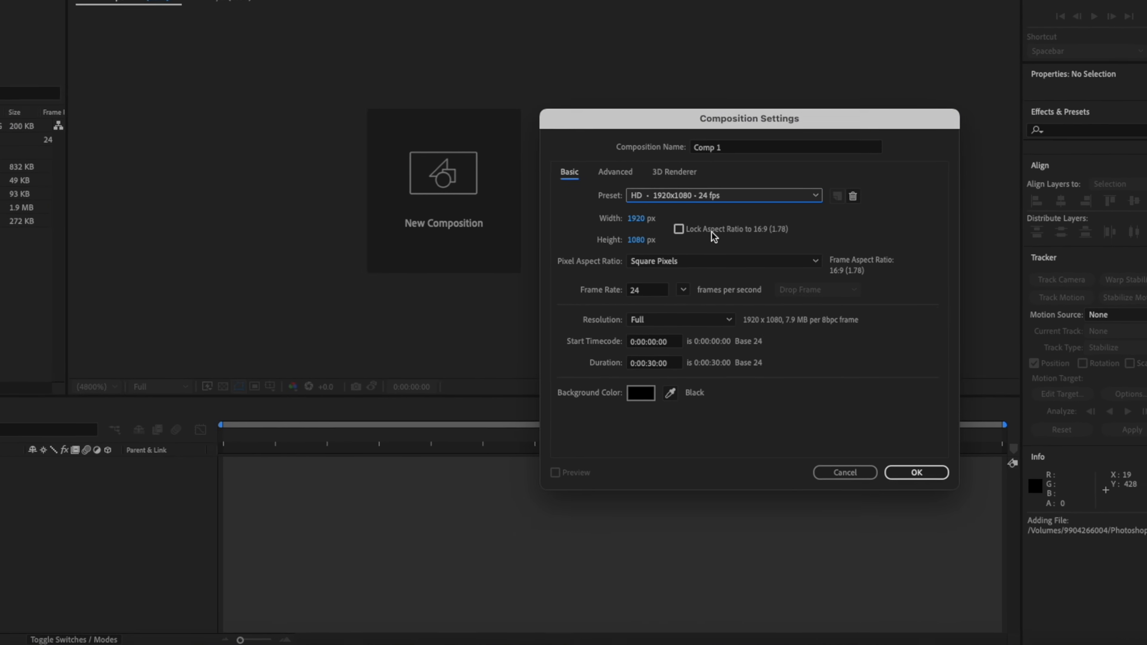
{"action": "left_click", "coordinate": [699, 149]}
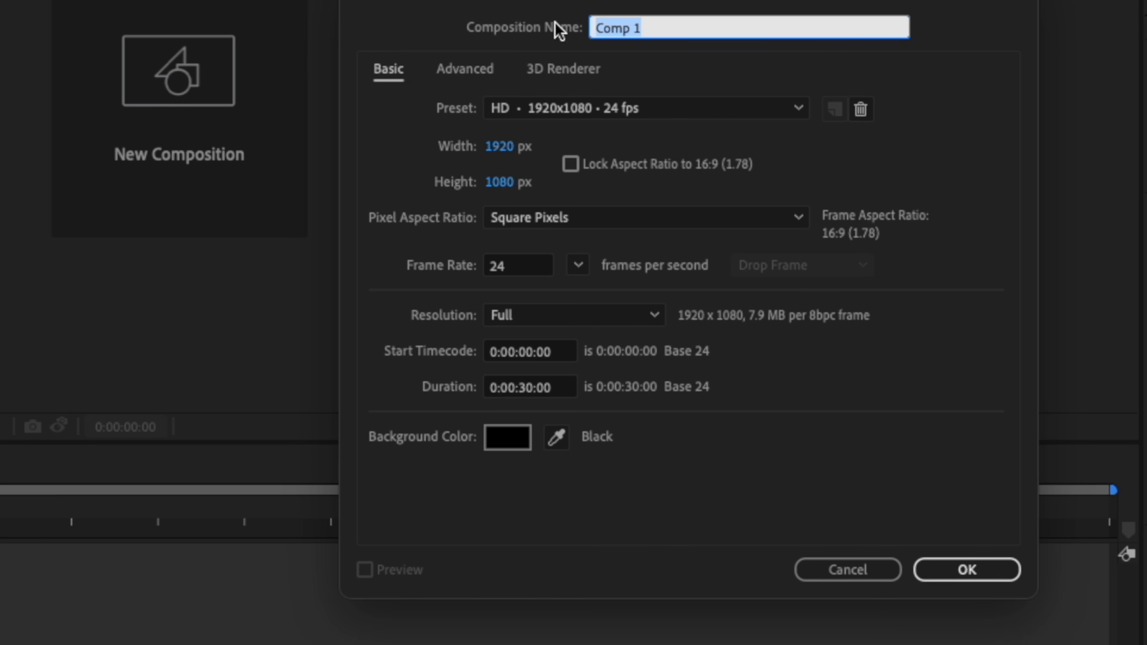
{"action": "left_click", "coordinate": [967, 569]}
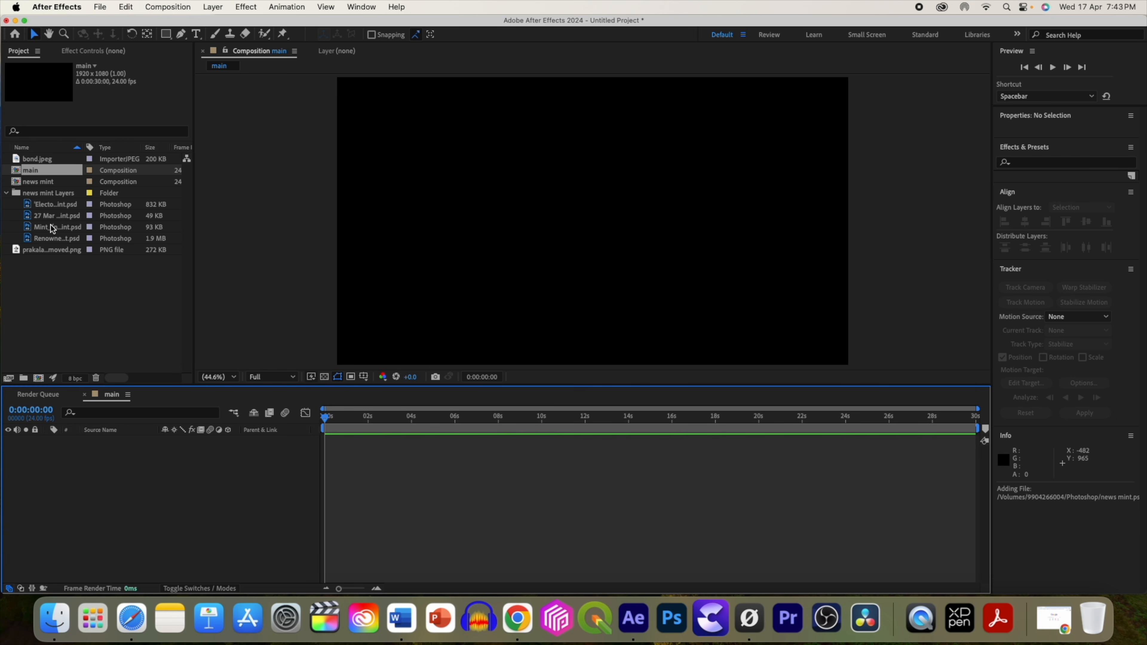
Add the four imported article layers to the main composition and scale them to 127%.
{"action": "left_click", "coordinate": [63, 204]}
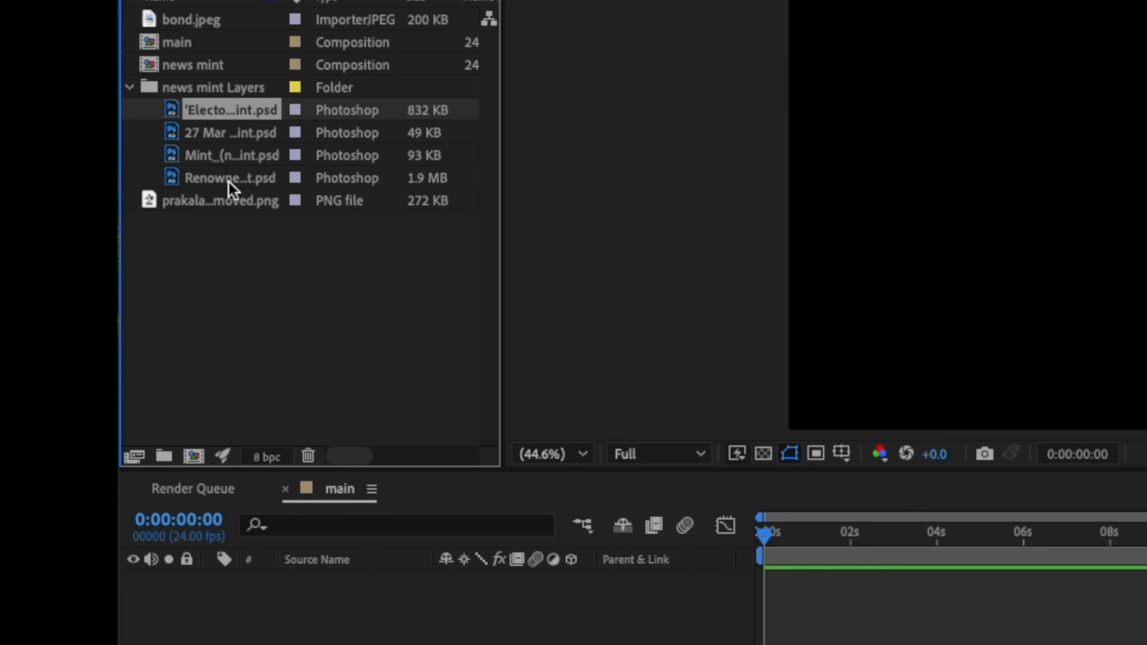
{"action": "left_click", "coordinate": [229, 183], "text": "shift"}
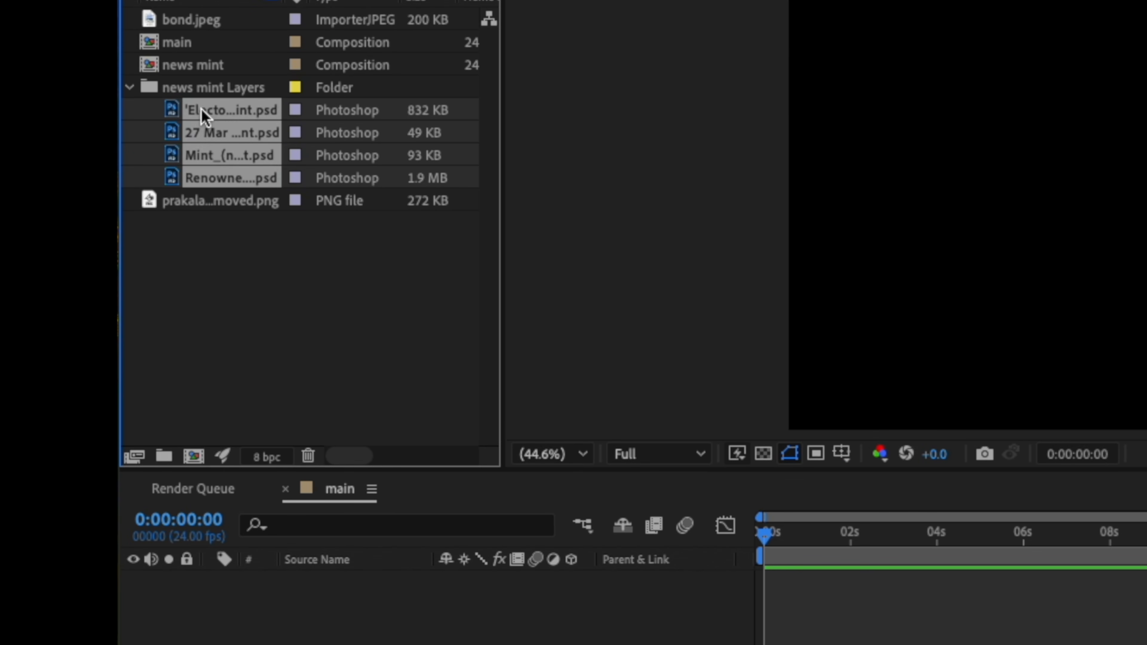
{"action": "left_click_drag", "start_coordinate": [212, 227], "coordinate": [277, 603]}
{"action": "key", "text": "s"}
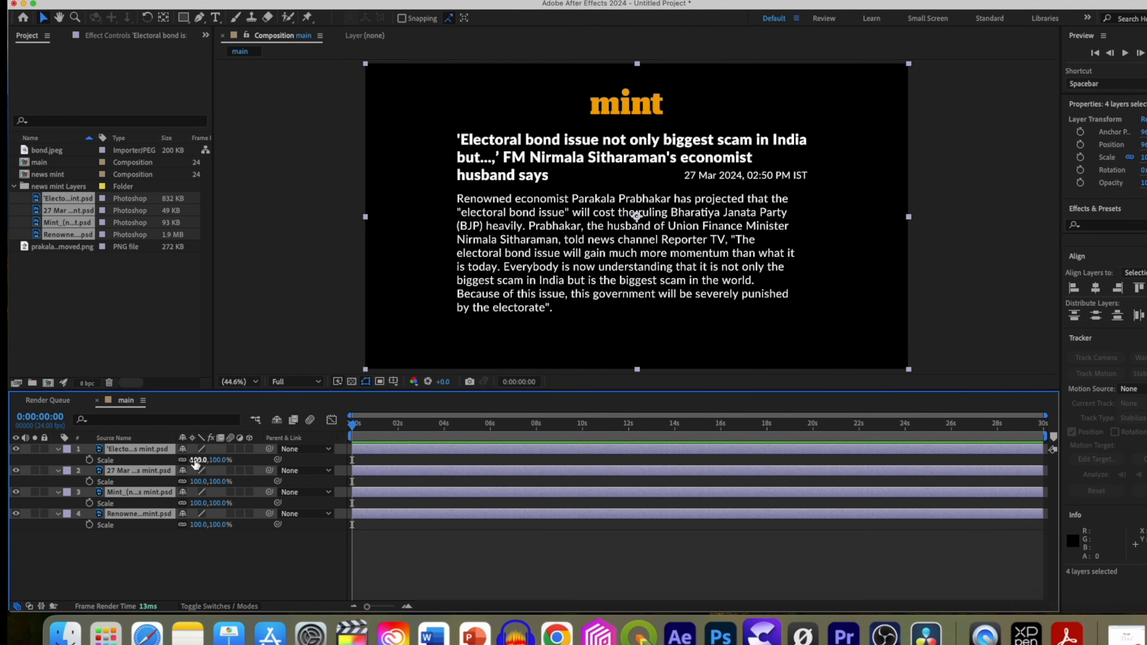
{"action": "left_click_drag", "start_coordinate": [470, 603], "coordinate": [486, 604]}
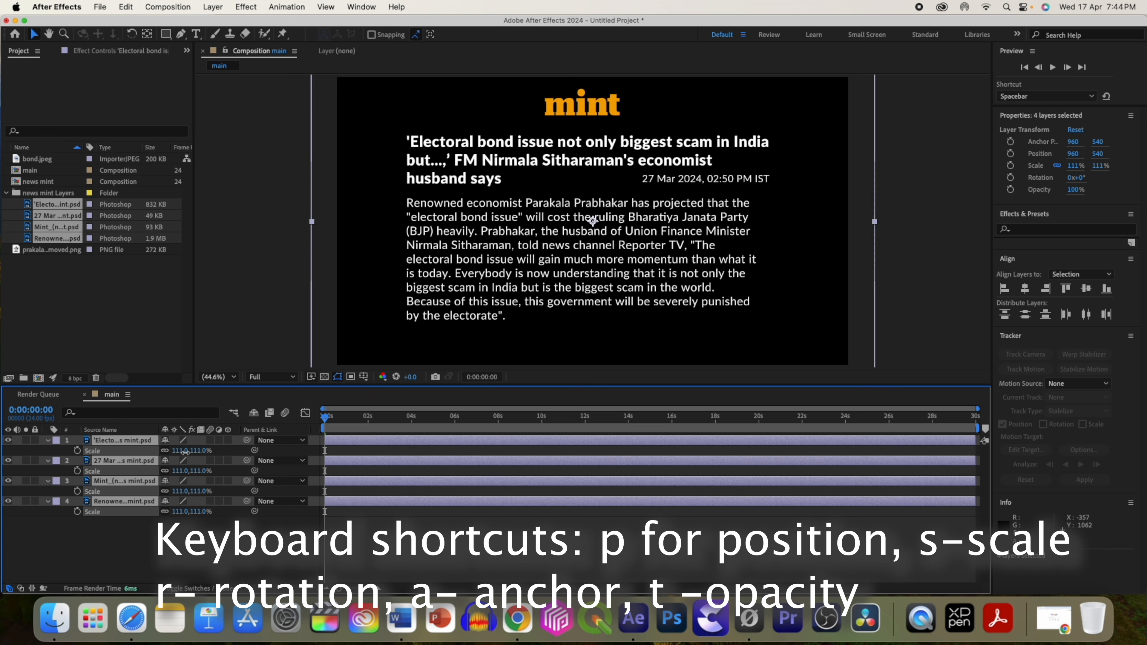
{"action": "left_click_drag", "start_coordinate": [186, 452], "coordinate": [199, 453]}
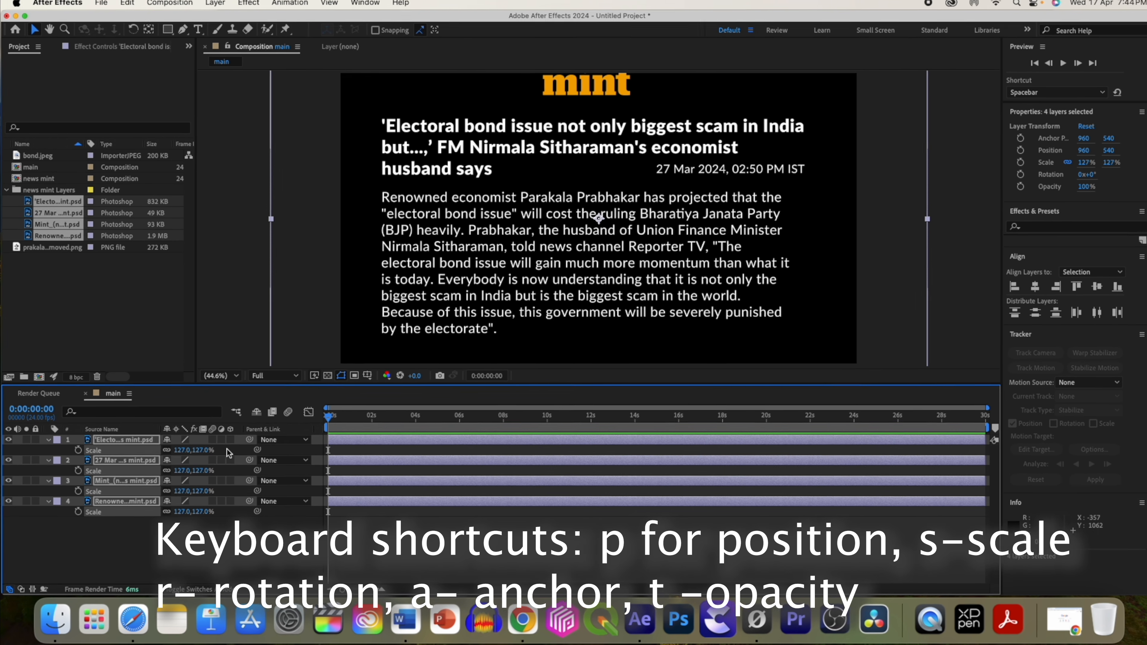
Collapse the layers' properties and move the playhead to about 0:00:01:22.
{"action": "scroll", "coordinate": [595, 222], "scroll_direction": "down", "scroll_amount": 2}
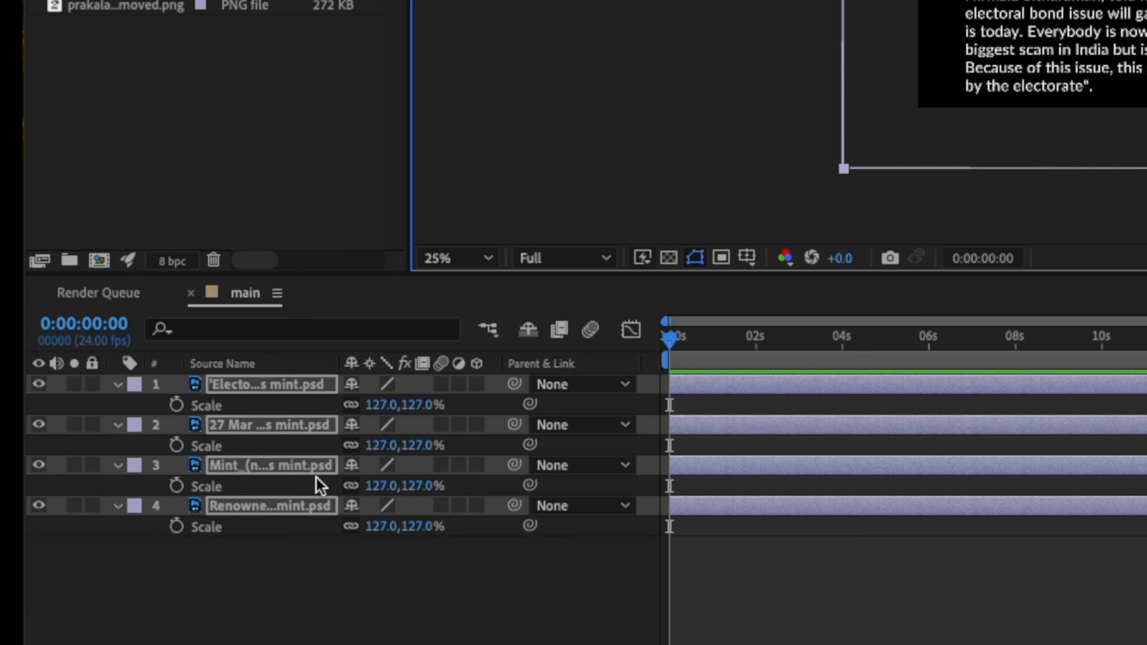
{"action": "left_click", "coordinate": [163, 548]}
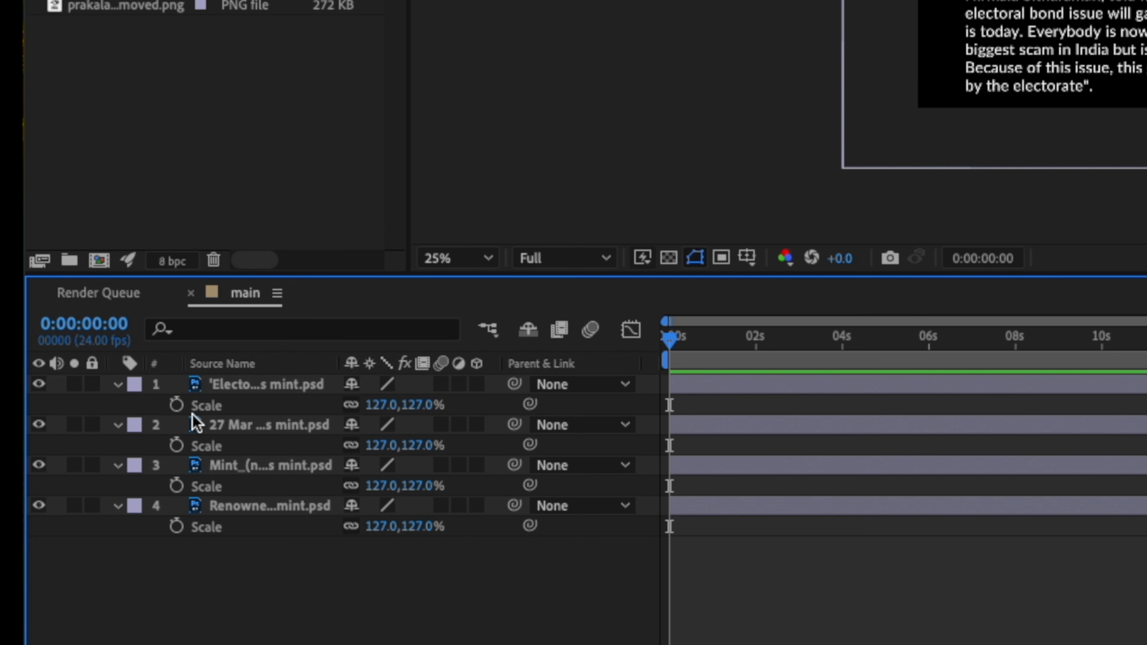
{"action": "left_click", "coordinate": [63, 428]}
{"action": "left_click", "coordinate": [63, 440]}
{"action": "left_click", "coordinate": [117, 426]}
{"action": "left_click", "coordinate": [117, 446]}
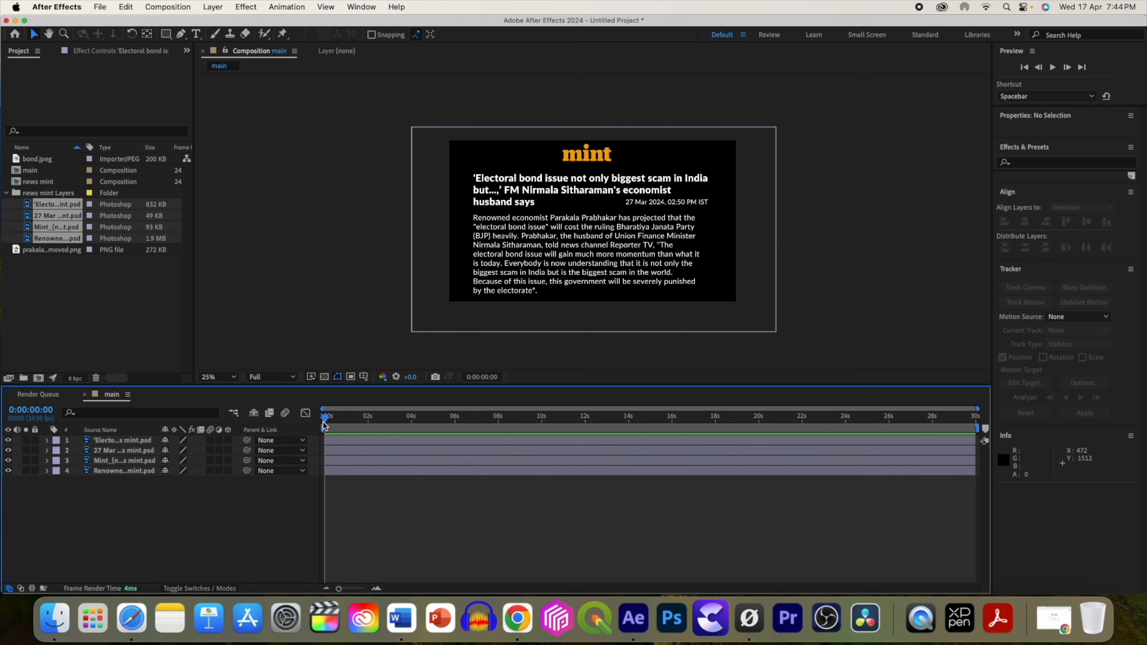
{"action": "left_click_drag", "start_coordinate": [326, 422], "coordinate": [366, 422]}
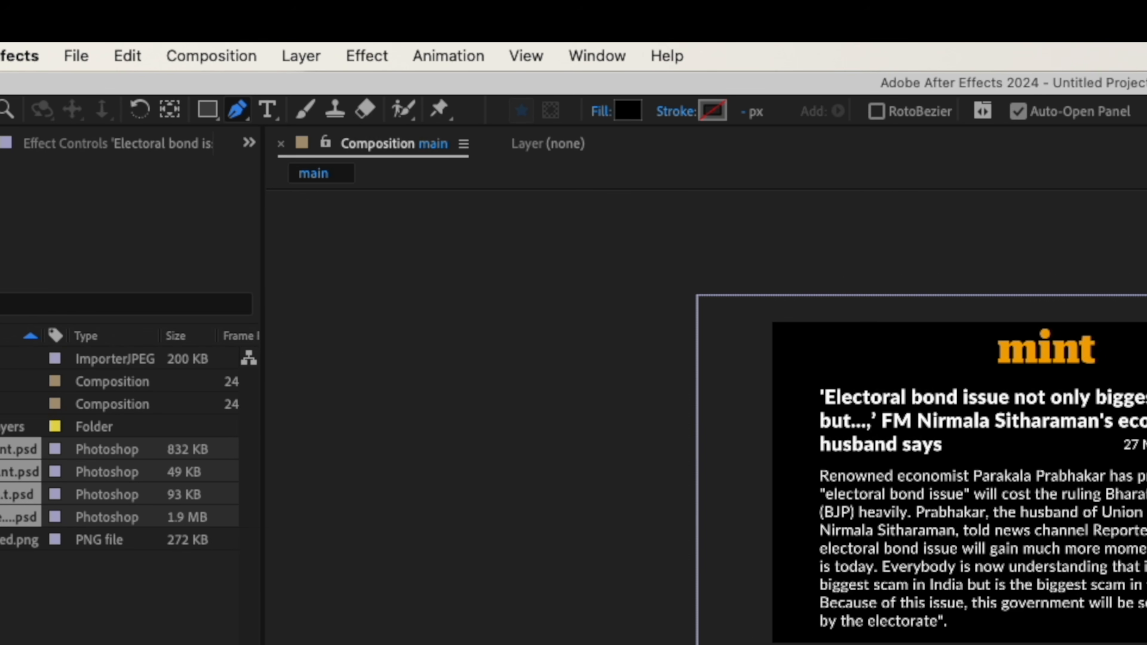
Select the Pen tool and set it to no fill with a white stroke.
{"action": "left_click", "coordinate": [670, 113]}
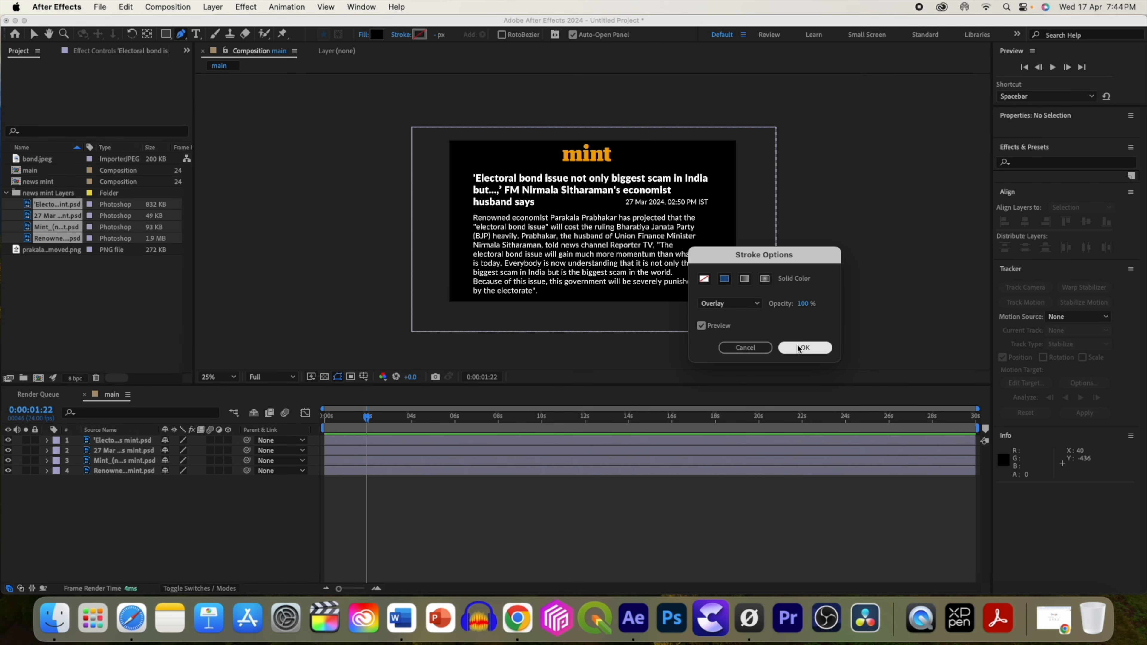
{"action": "left_click", "coordinate": [798, 346]}
{"action": "left_click", "coordinate": [364, 36]}
{"action": "left_click", "coordinate": [706, 279]}
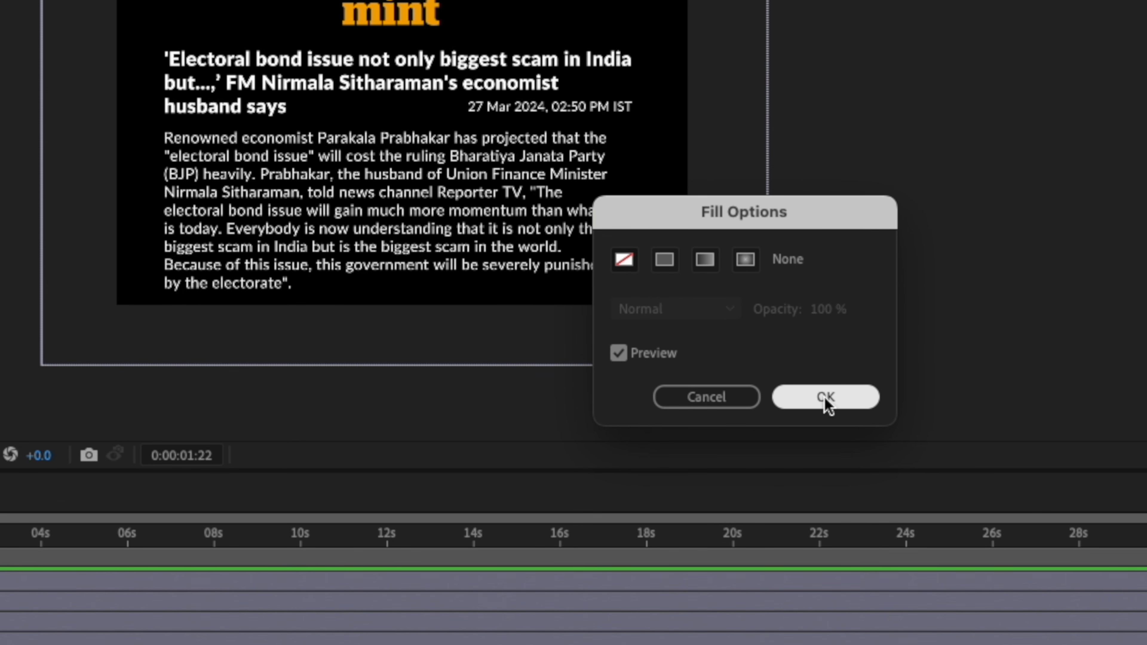
{"action": "left_click", "coordinate": [811, 364]}
{"action": "left_click", "coordinate": [401, 35]}
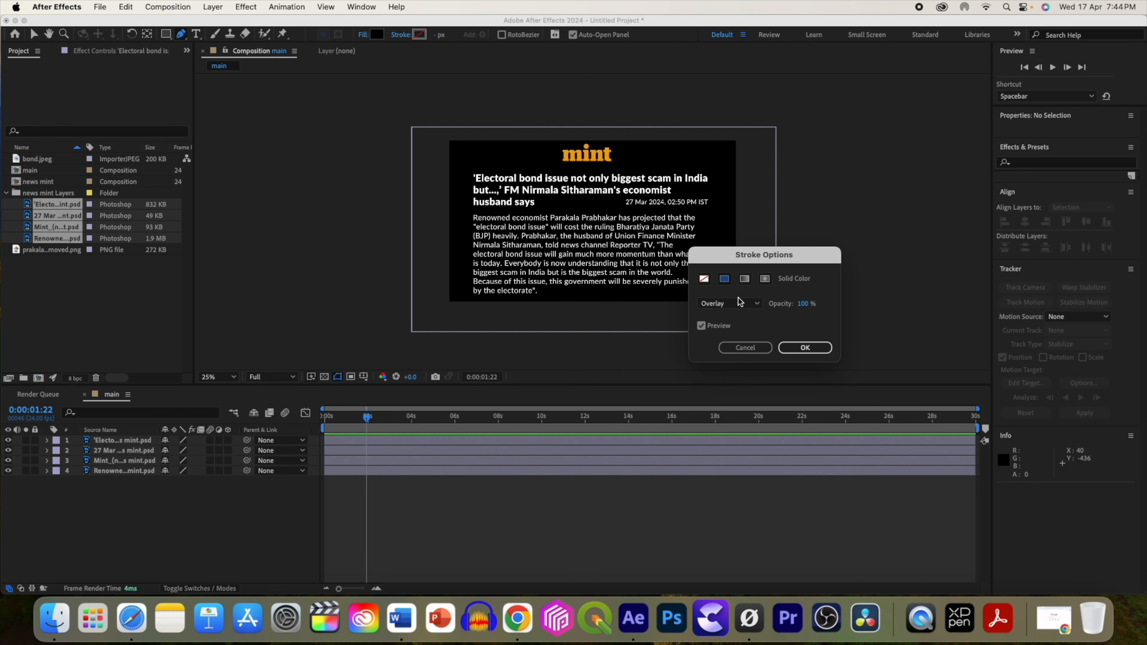
{"action": "key", "text": "Return"}
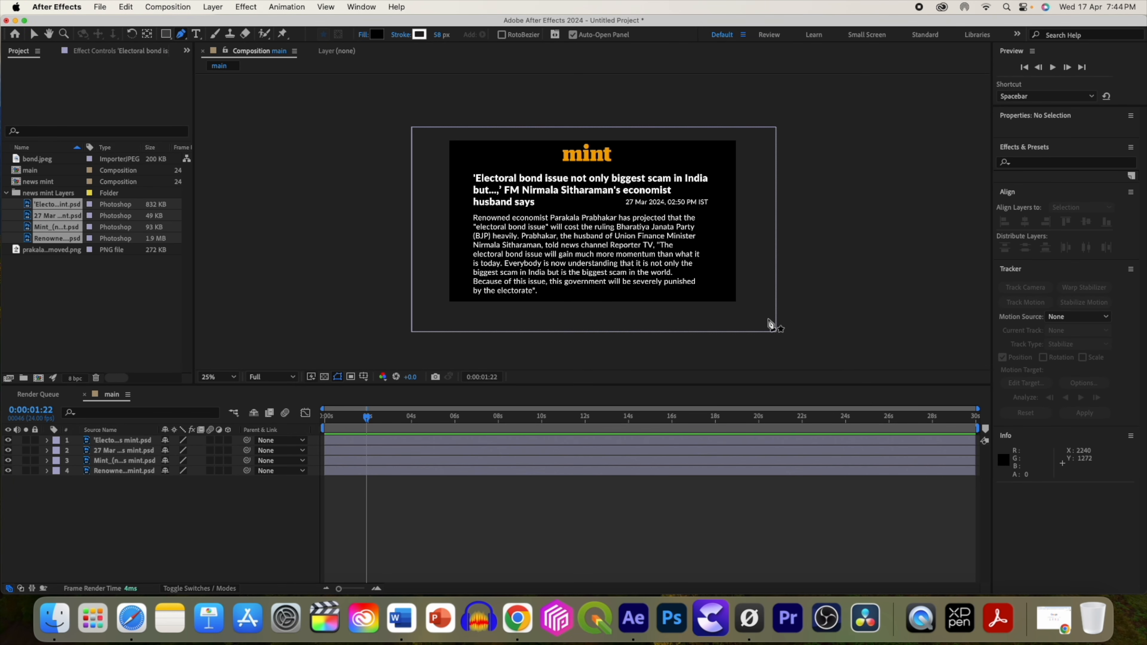
{"action": "left_click", "coordinate": [421, 36]}
{"action": "left_click", "coordinate": [551, 293]}
Draw a straight line across the headline's first line and set its stroke width to 72 px.
{"action": "left_click", "coordinate": [351, 134]}
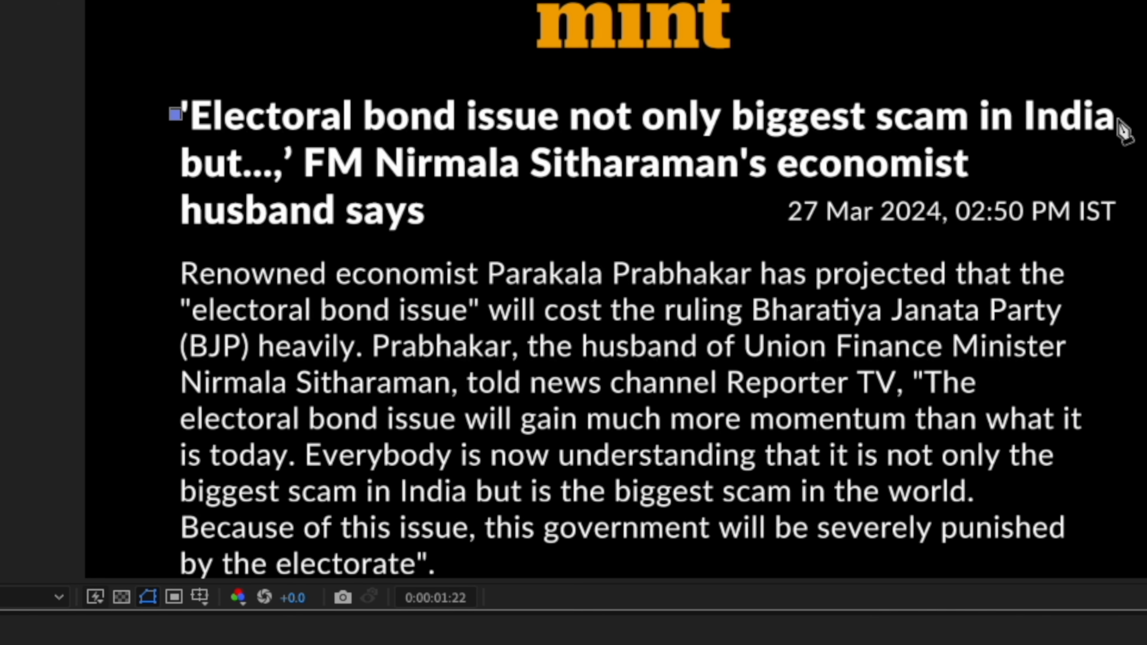
{"action": "left_click", "coordinate": [1100, 119]}
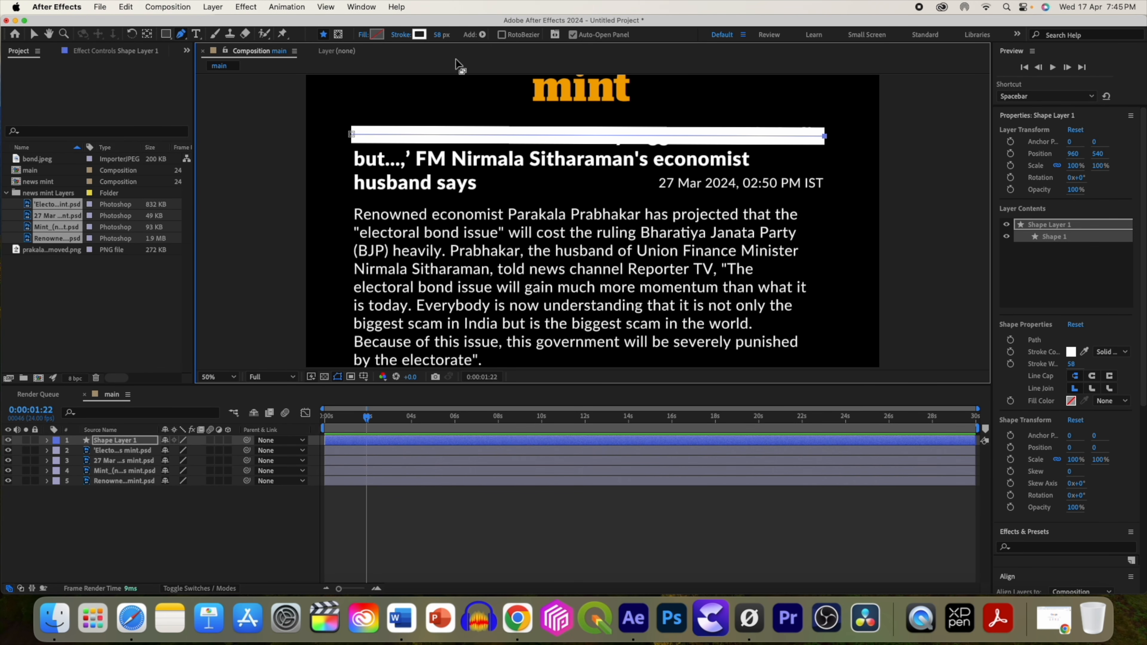
{"action": "mouse_move", "coordinate": [437, 35]}
{"action": "left_mouse_down"}
{"action": "mouse_move", "coordinate": [415, 40]}
{"action": "mouse_move", "coordinate": [480, 81]}
{"action": "left_mouse_up"}
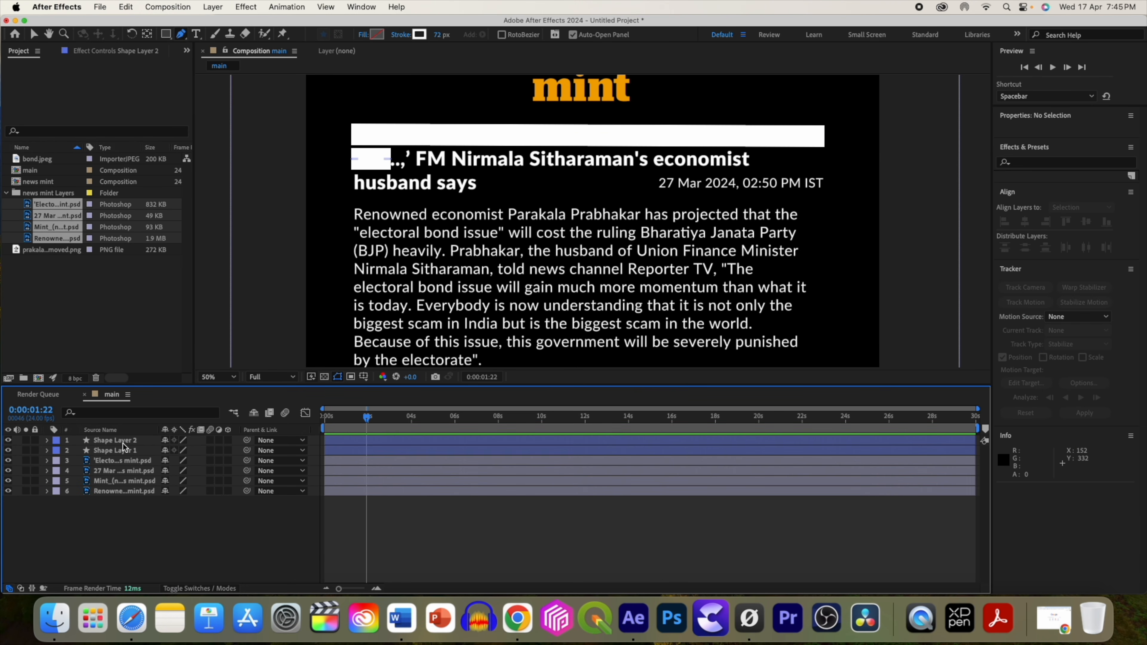
Search the effects for glow and apply Glow to the first shape layer.
{"action": "left_click", "coordinate": [1020, 271]}
{"action": "type", "text": "glow"}
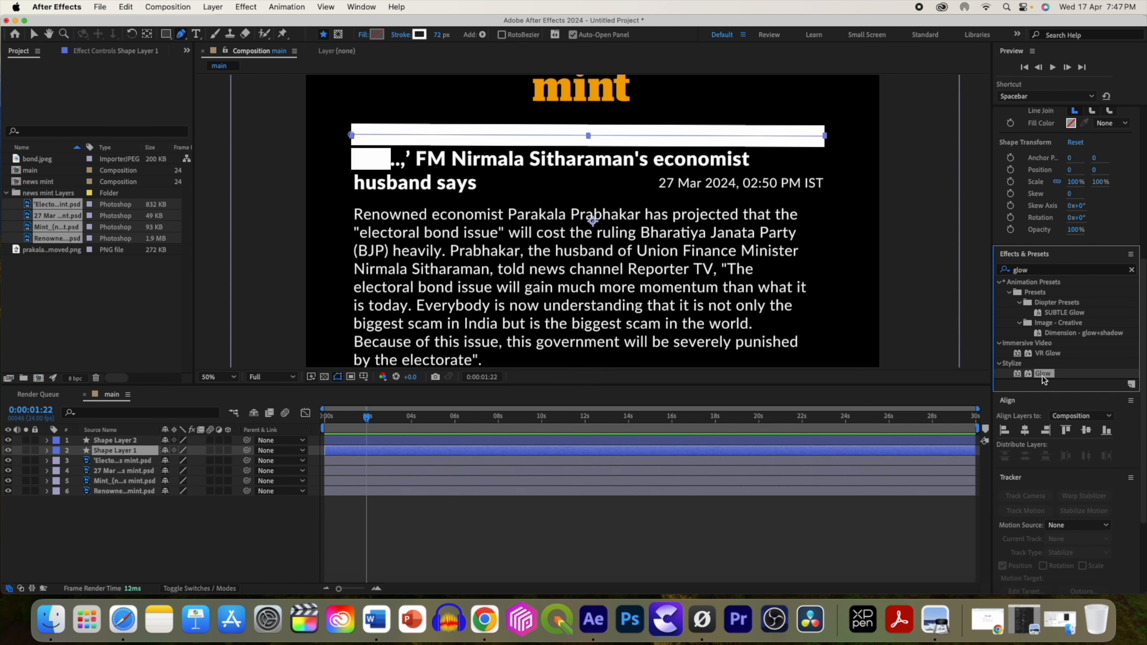
{"action": "left_click_drag", "start_coordinate": [900, 390], "coordinate": [552, 503]}
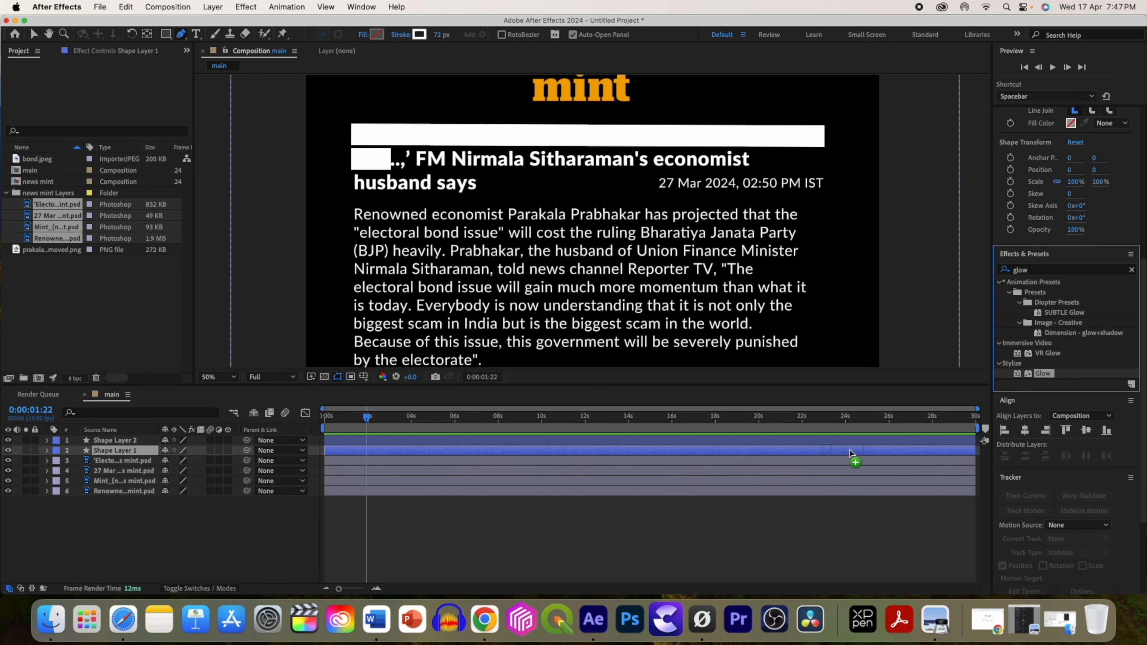
{"action": "left_click_drag", "start_coordinate": [850, 454], "coordinate": [849, 454]}
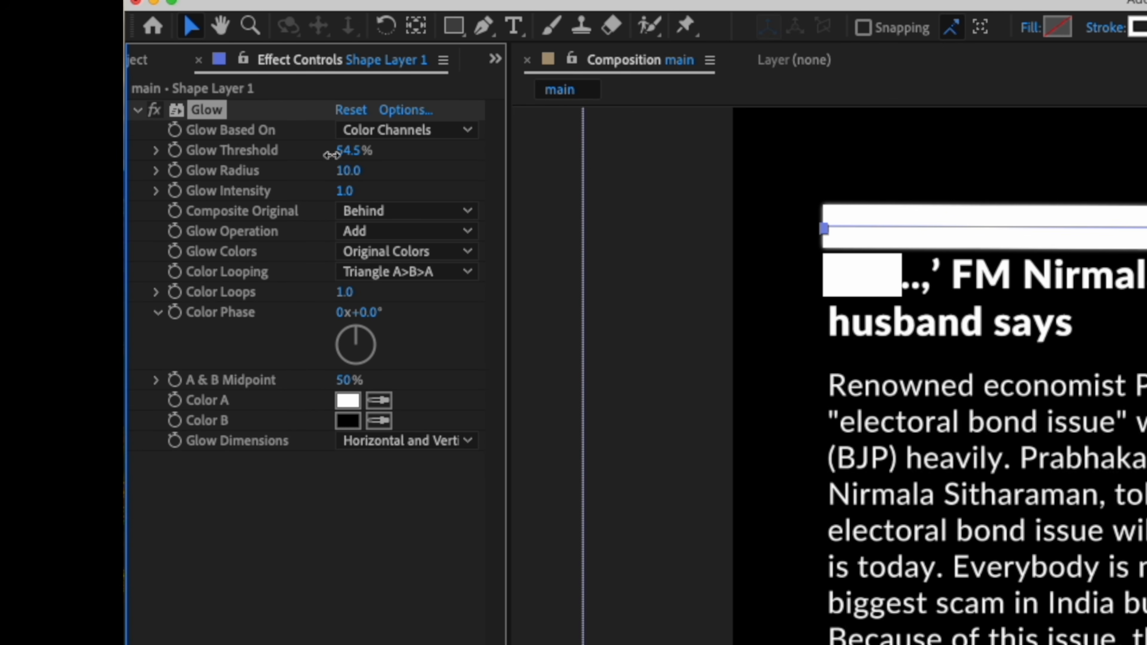
Set the Glow Threshold to 55.3% and the Glow Radius to 57.
{"action": "left_click_drag", "start_coordinate": [332, 155], "coordinate": [348, 155]}
{"action": "left_click_drag", "start_coordinate": [348, 174], "coordinate": [411, 183]}
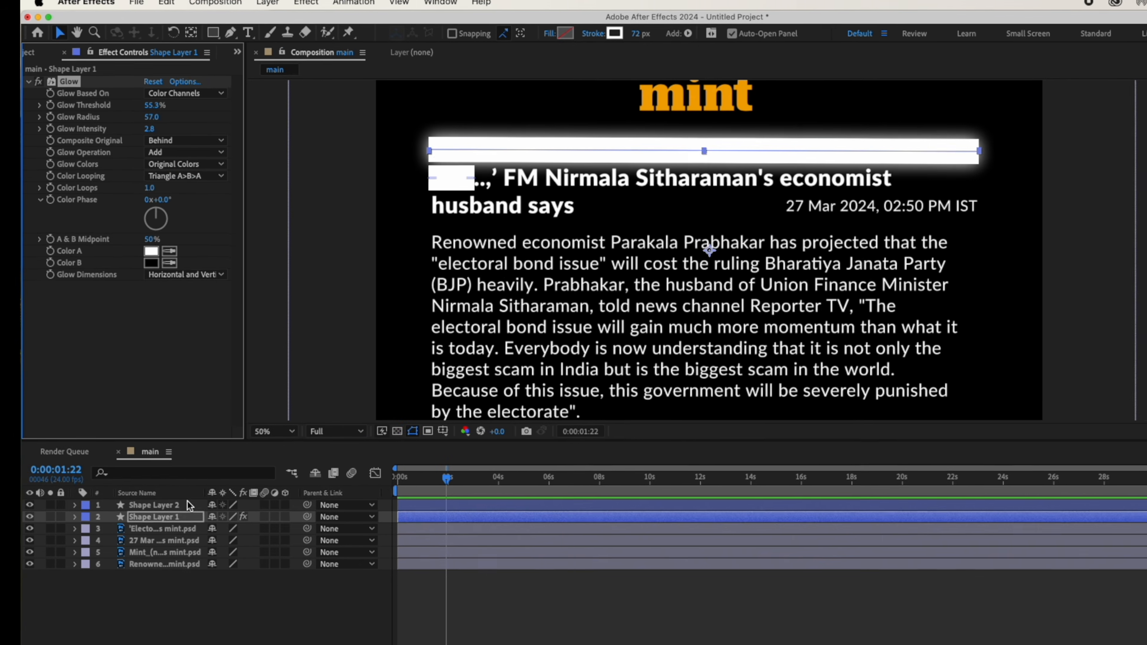
Paste the Glow effect onto the second shape layer.
{"action": "left_click", "coordinate": [125, 7]}
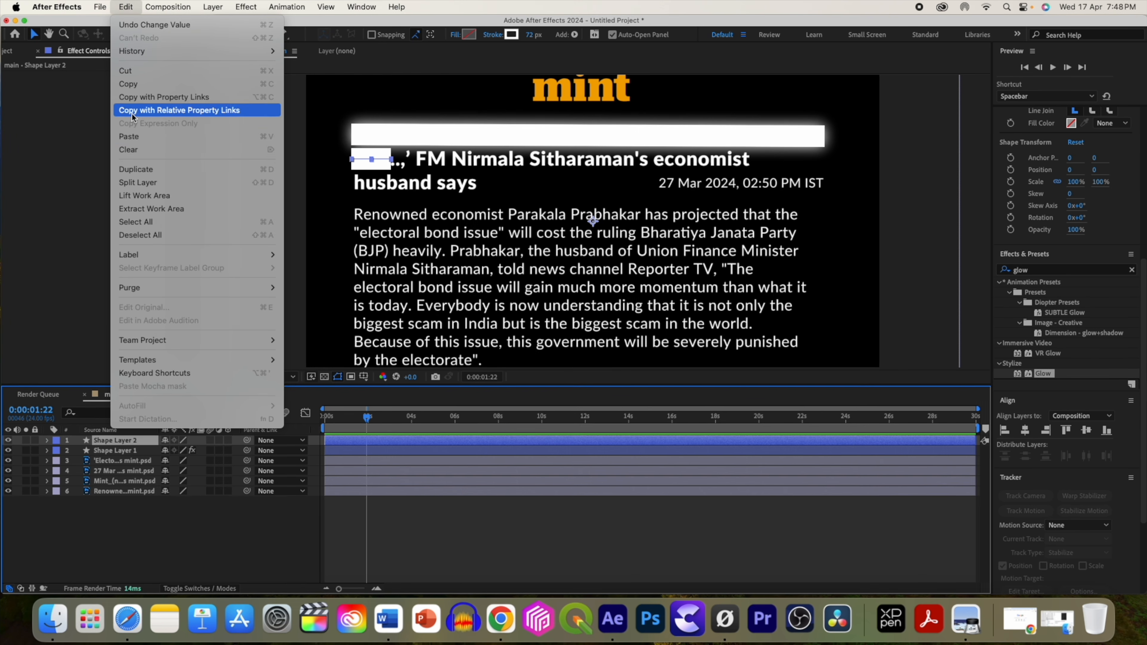
{"action": "left_click", "coordinate": [131, 136]}
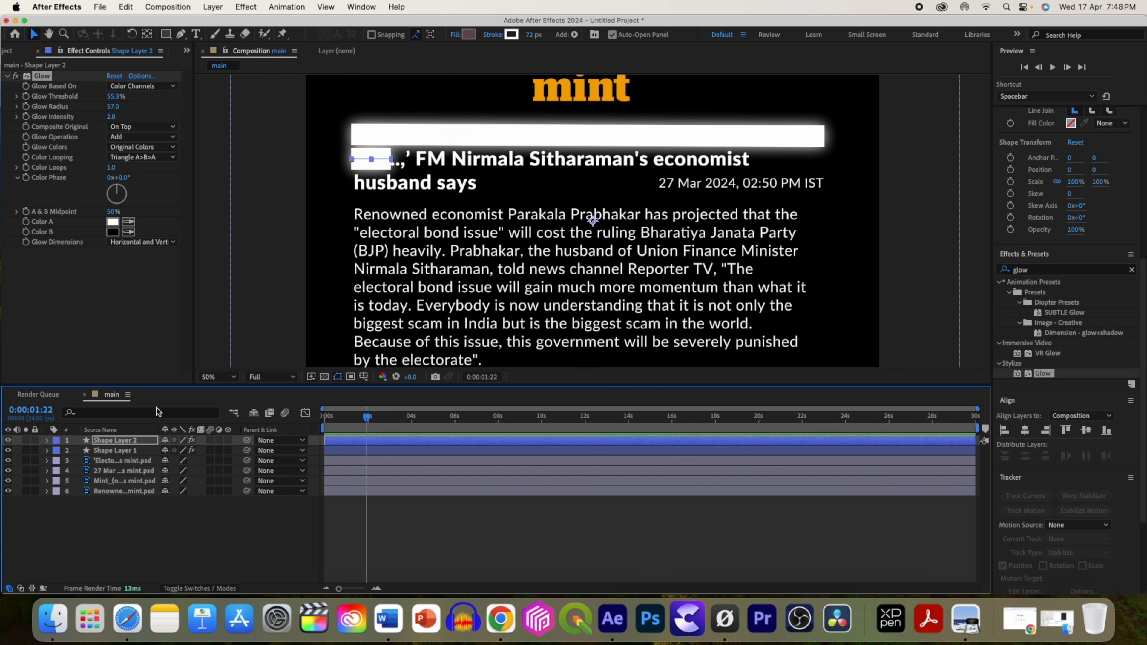
Set the blending mode of both shape layers to Subtract.
{"action": "key", "text": "F4"}
{"action": "left_click", "coordinate": [183, 450]}
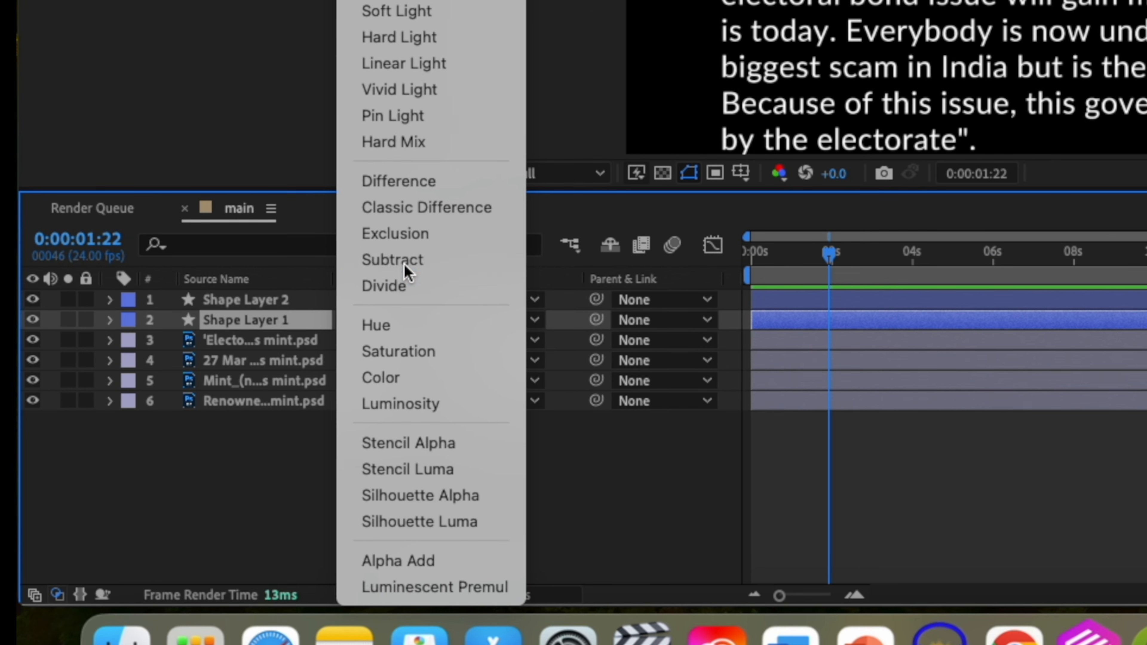
{"action": "left_click", "coordinate": [405, 270]}
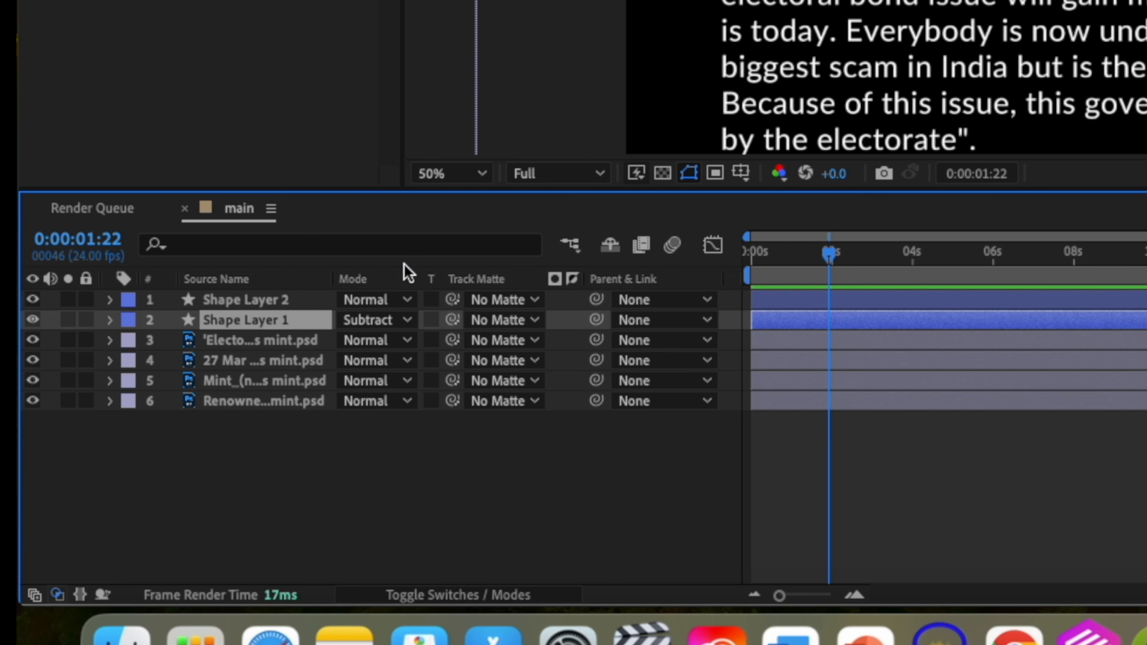
{"action": "left_click", "coordinate": [374, 317]}
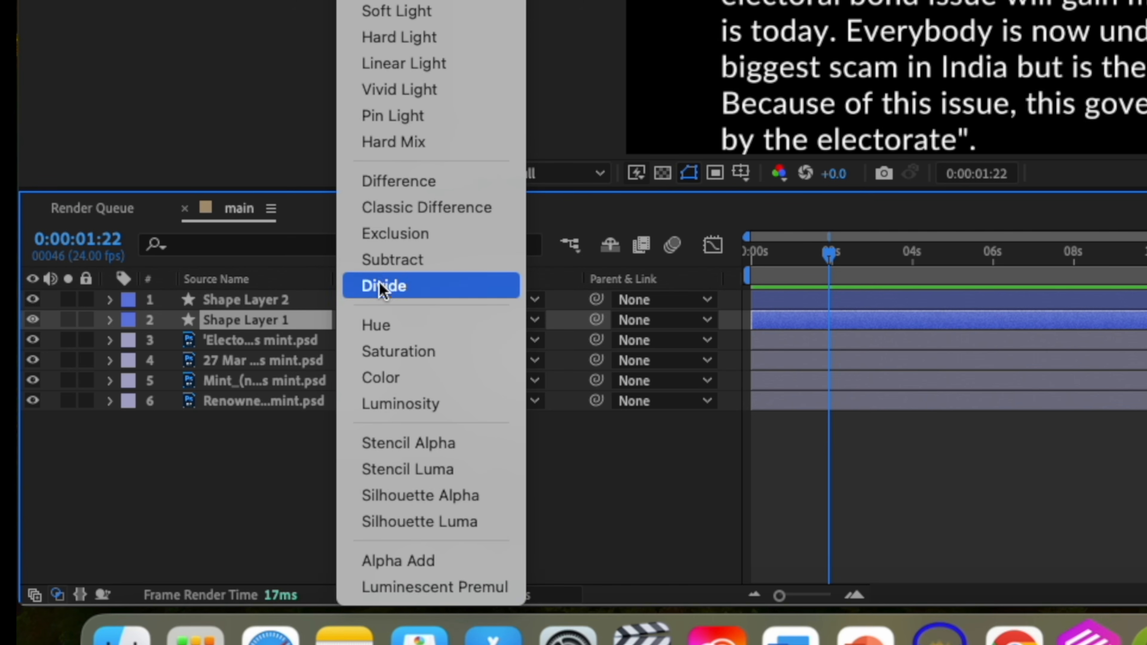
{"action": "left_click", "coordinate": [361, 259]}
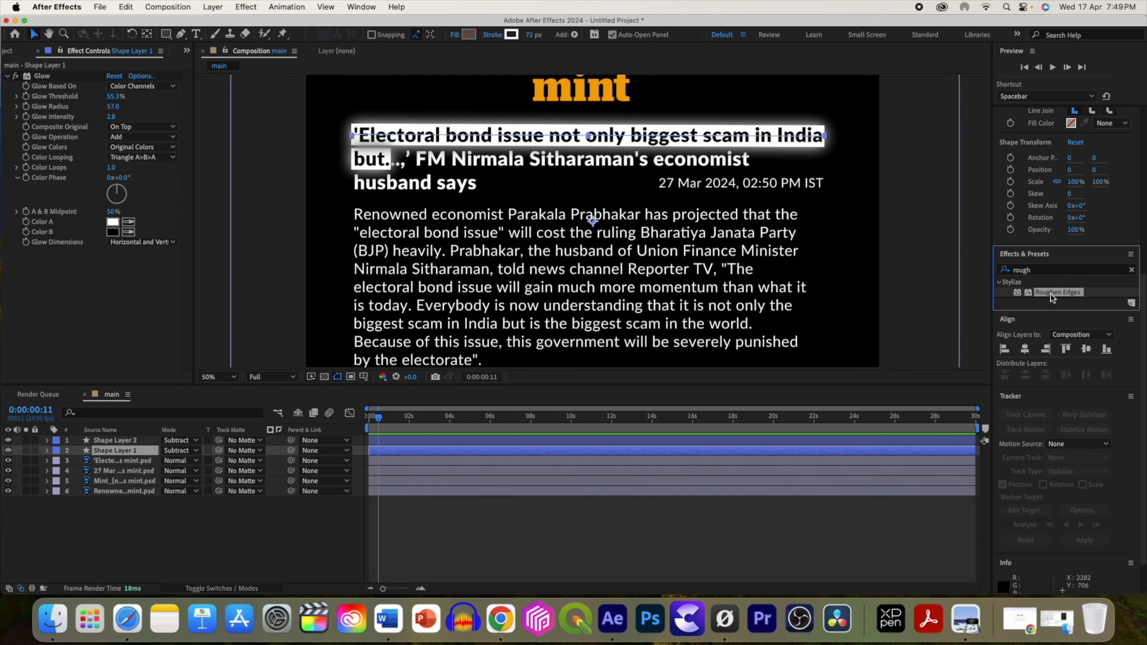
Apply Roughen Edges to the first shape layer and raise its Border to about 10.2.
{"action": "left_click_drag", "start_coordinate": [1052, 294], "coordinate": [599, 335]}
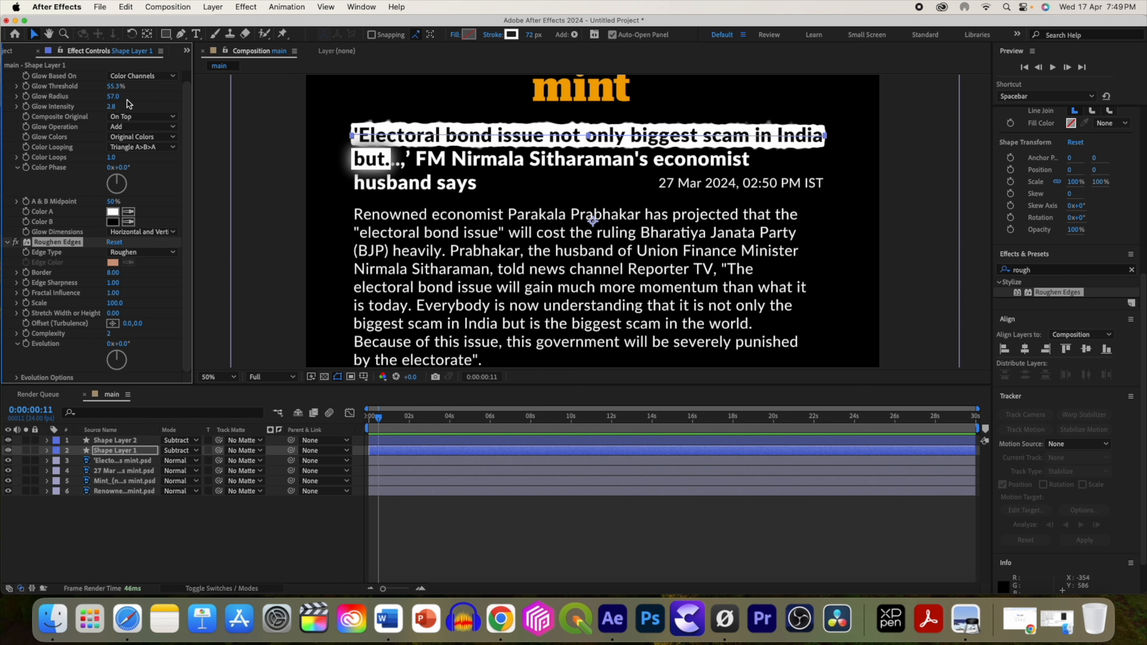
{"action": "left_click_drag", "start_coordinate": [113, 277], "coordinate": [40, 271]}
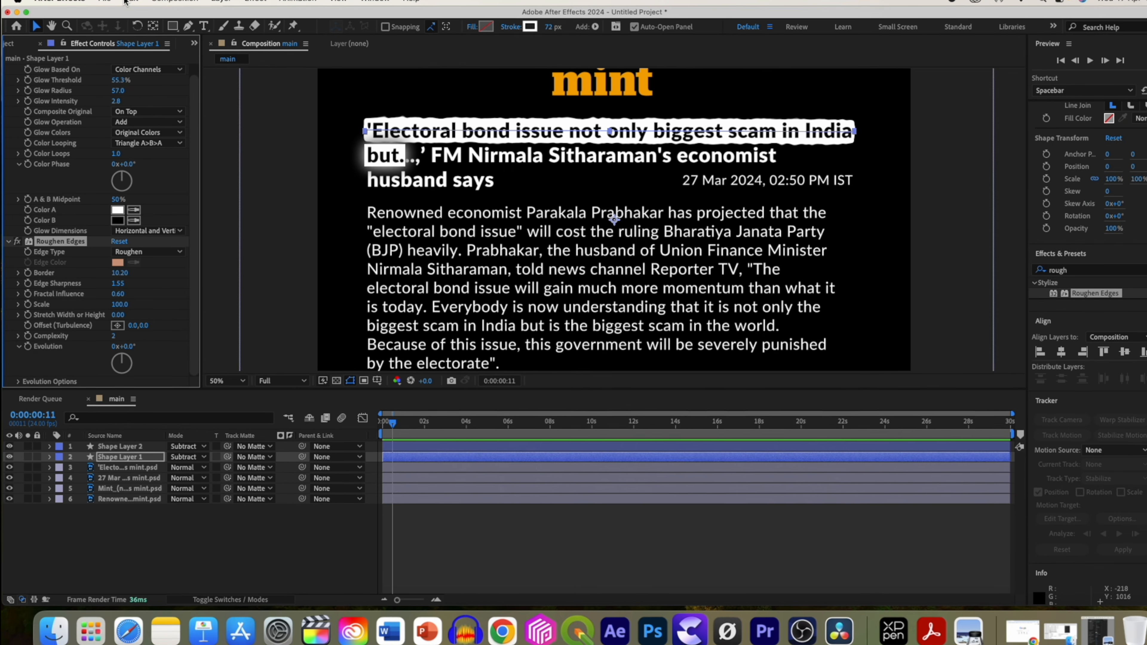
Copy the Roughen Edges effect from the first shape layer and paste it onto the second.
{"action": "left_click", "coordinate": [125, 7]}
{"action": "left_click", "coordinate": [133, 84]}
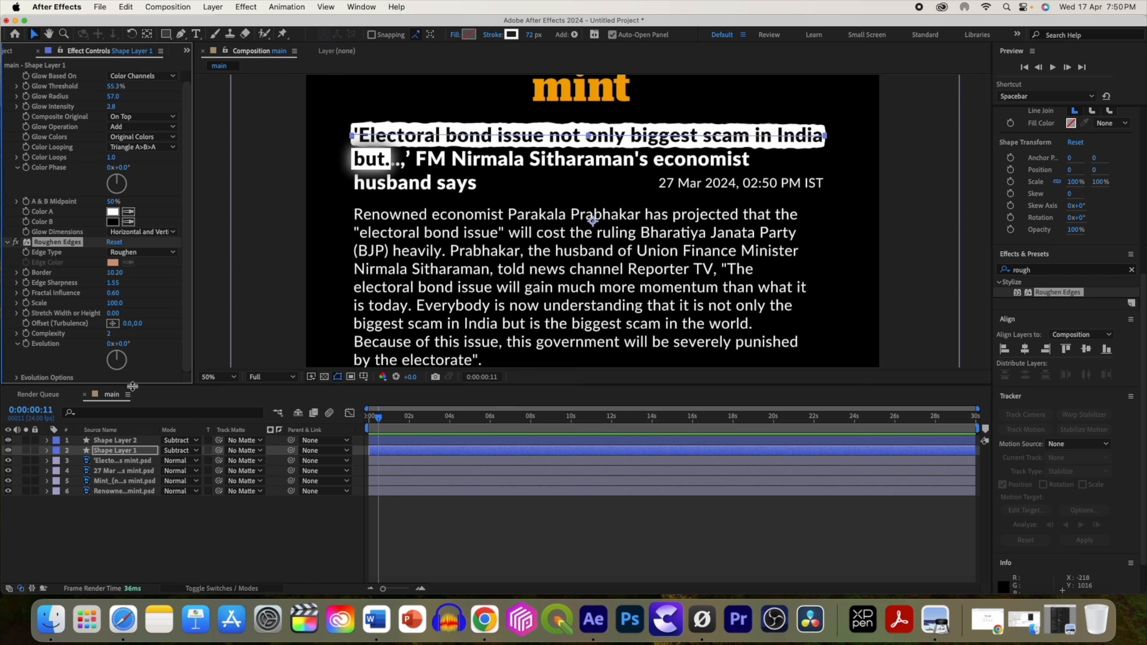
{"action": "left_click", "coordinate": [126, 440]}
{"action": "left_click", "coordinate": [126, 7]}
{"action": "left_click", "coordinate": [128, 135]}
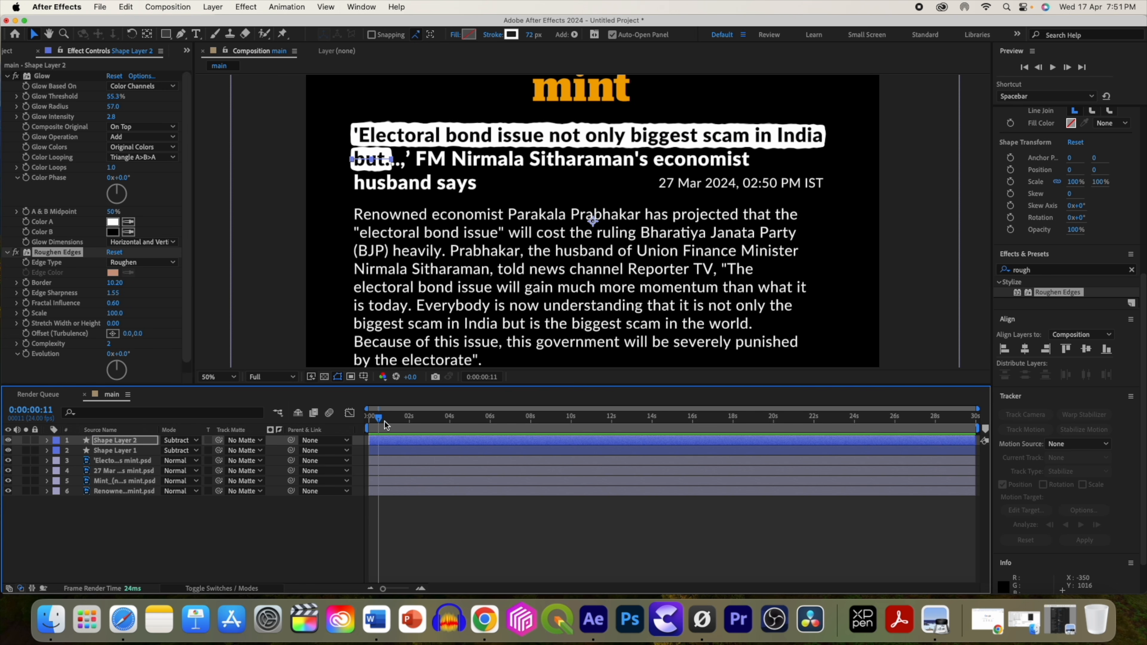
Add Trim Paths to the first shape layer and set a keyframe on its End at 0%.
{"action": "left_click", "coordinate": [190, 524]}
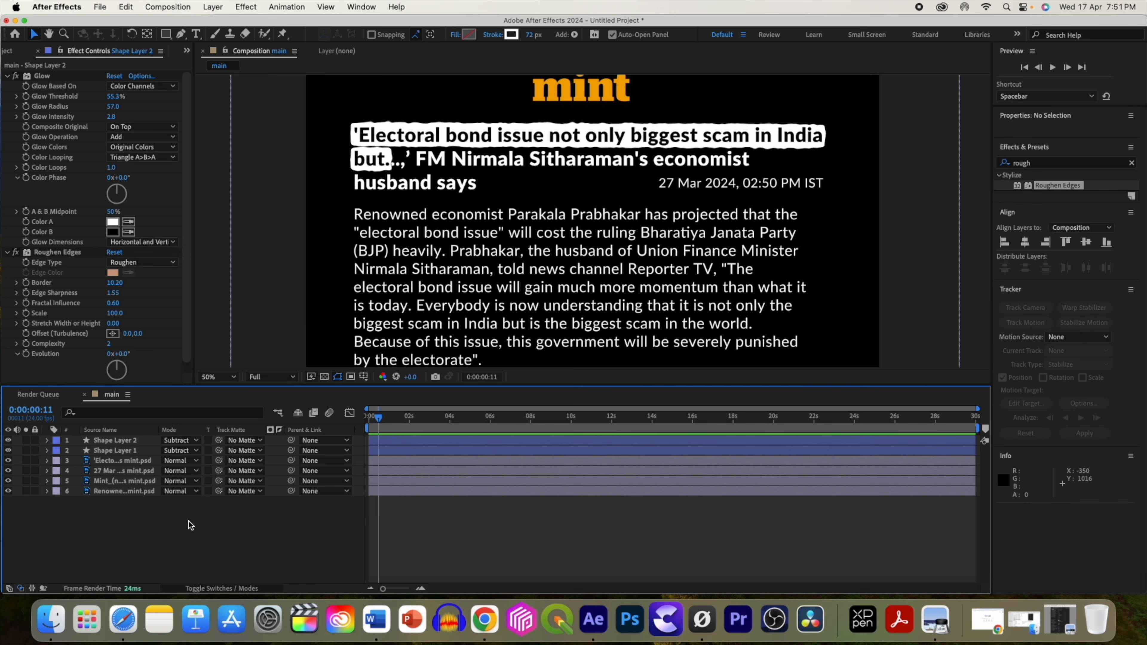
{"action": "left_click", "coordinate": [129, 441]}
{"action": "left_click", "coordinate": [125, 453]}
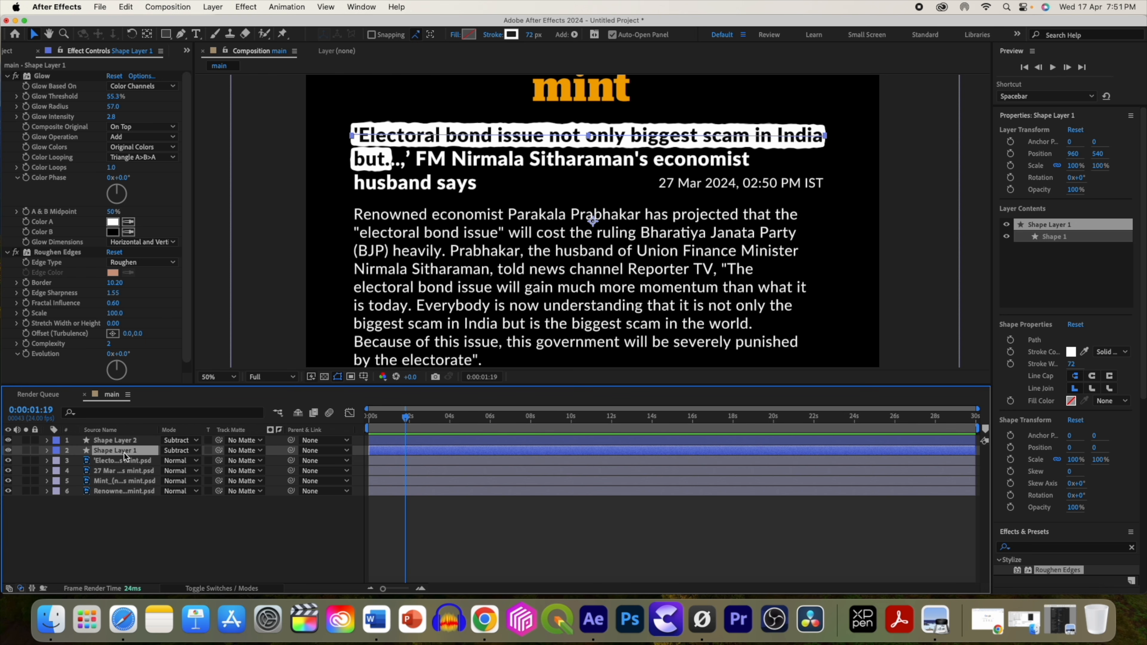
{"action": "left_click", "coordinate": [47, 451]}
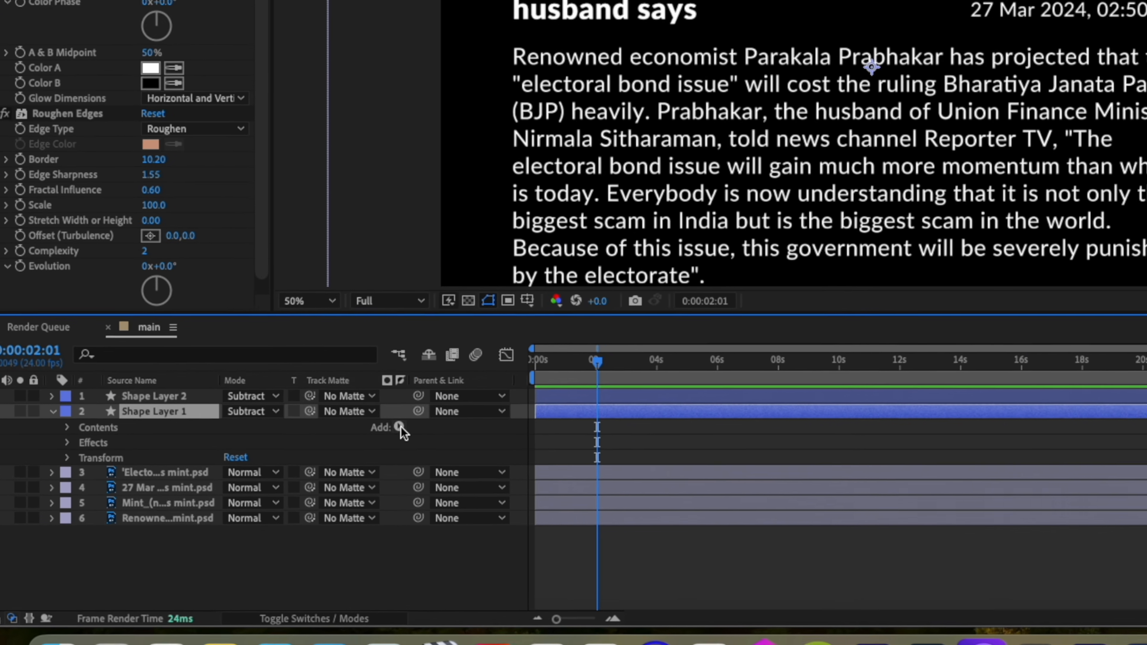
{"action": "left_click", "coordinate": [278, 461]}
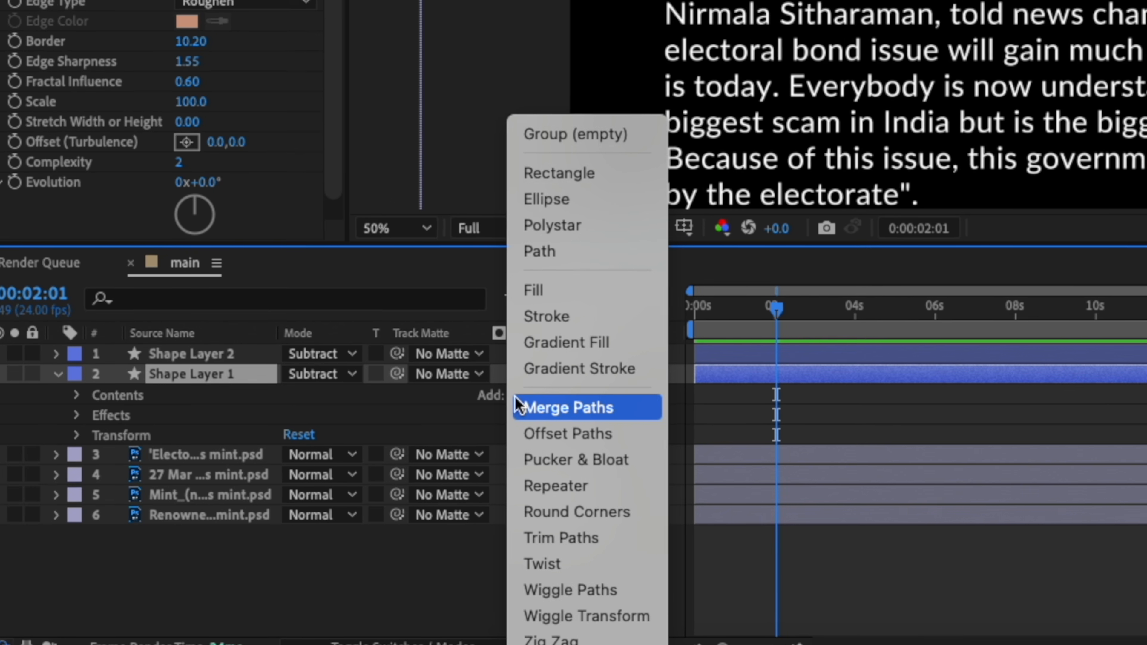
{"action": "left_click", "coordinate": [565, 538]}
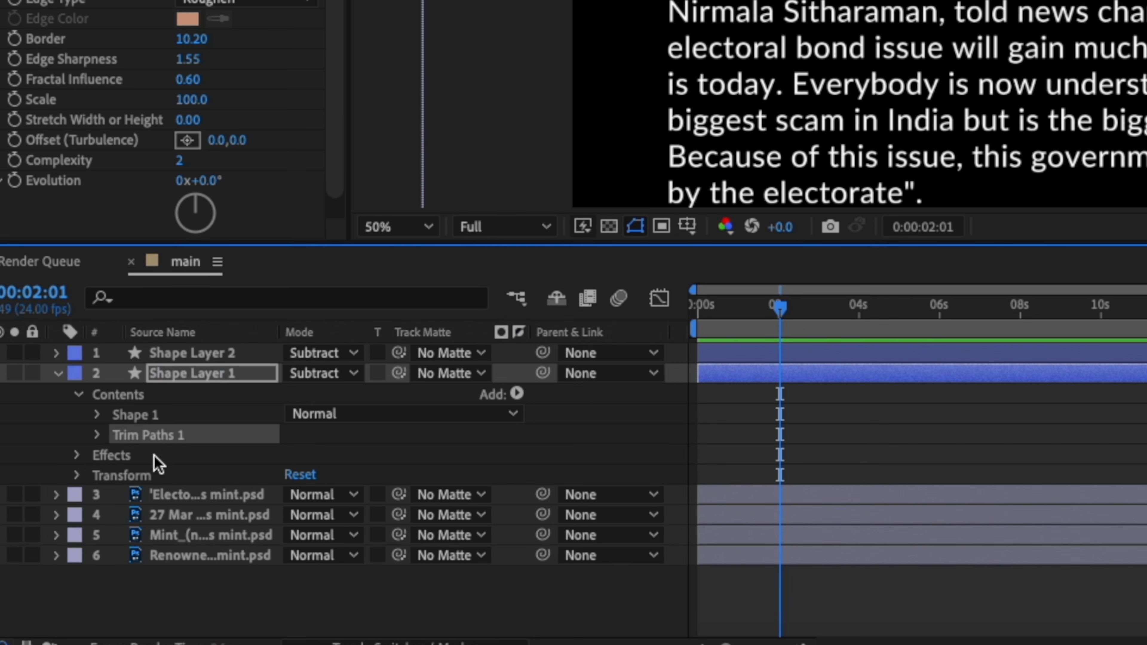
{"action": "left_click", "coordinate": [97, 435]}
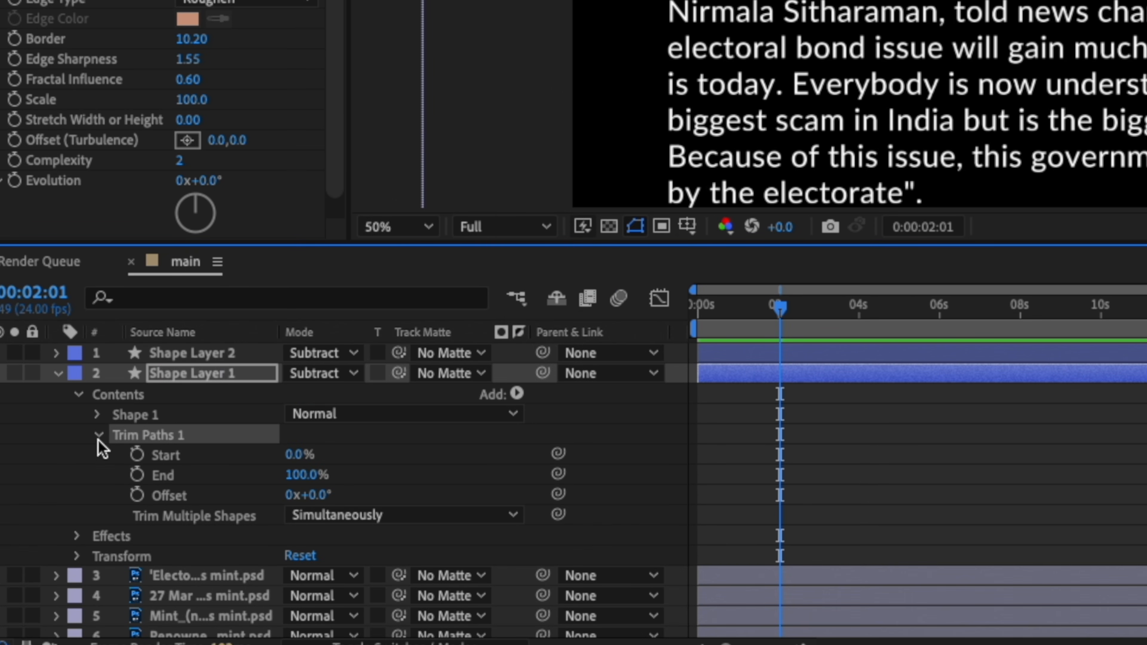
{"action": "left_click", "coordinate": [137, 475]}
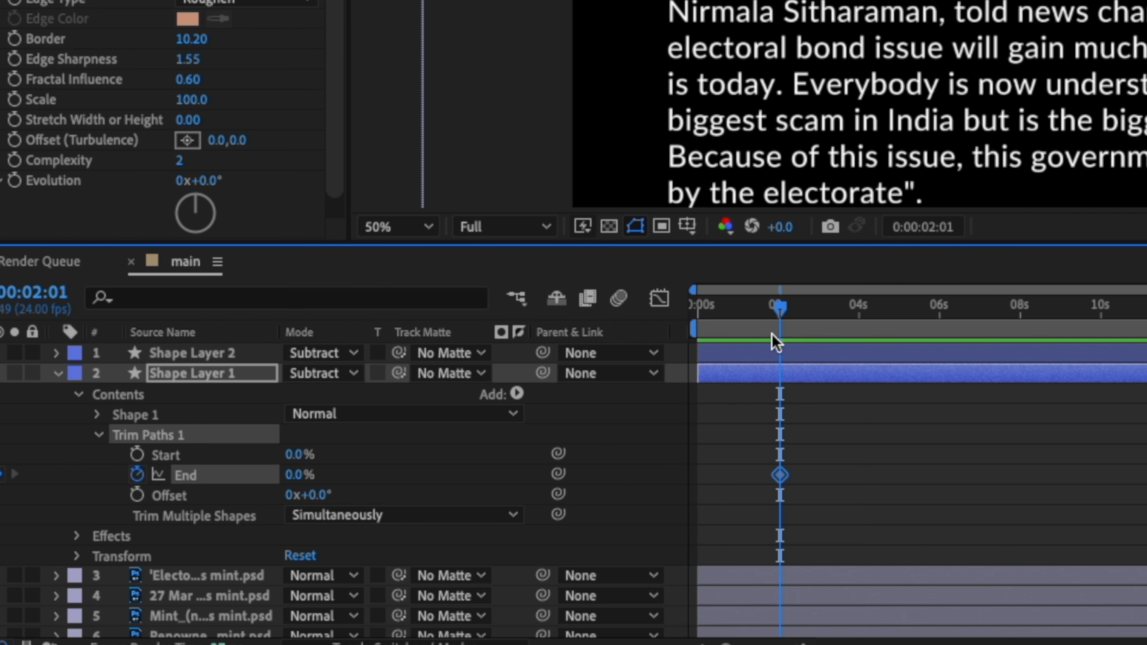
Keyframe the End at 100% at 3 seconds and apply Easy Ease to both End keyframes.
{"action": "left_click_drag", "start_coordinate": [776, 310], "coordinate": [814, 313]}
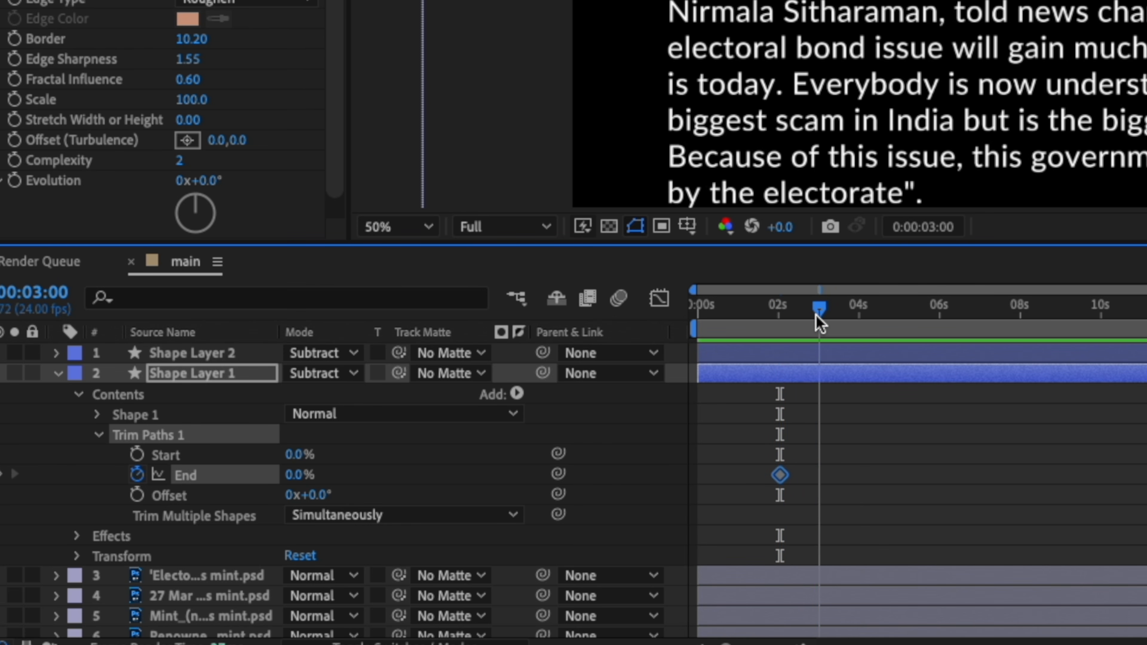
{"action": "left_click", "coordinate": [298, 475]}
{"action": "type", "text": "100"}
{"action": "key", "text": "Return"}
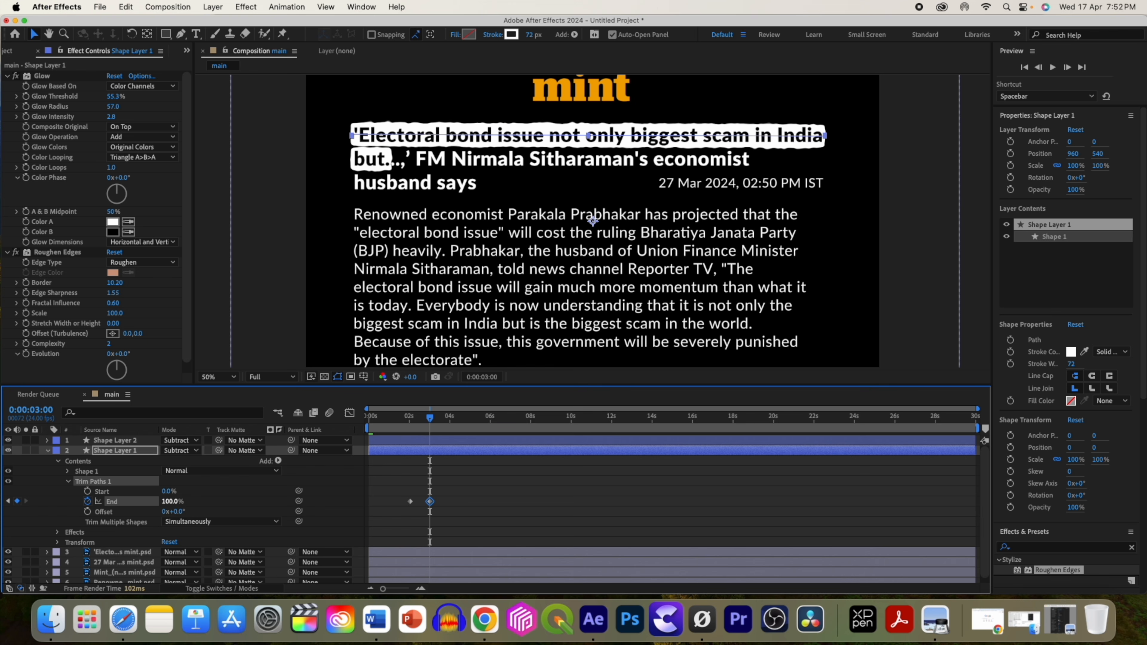
{"action": "left_click_drag", "start_coordinate": [455, 505], "coordinate": [385, 499]}
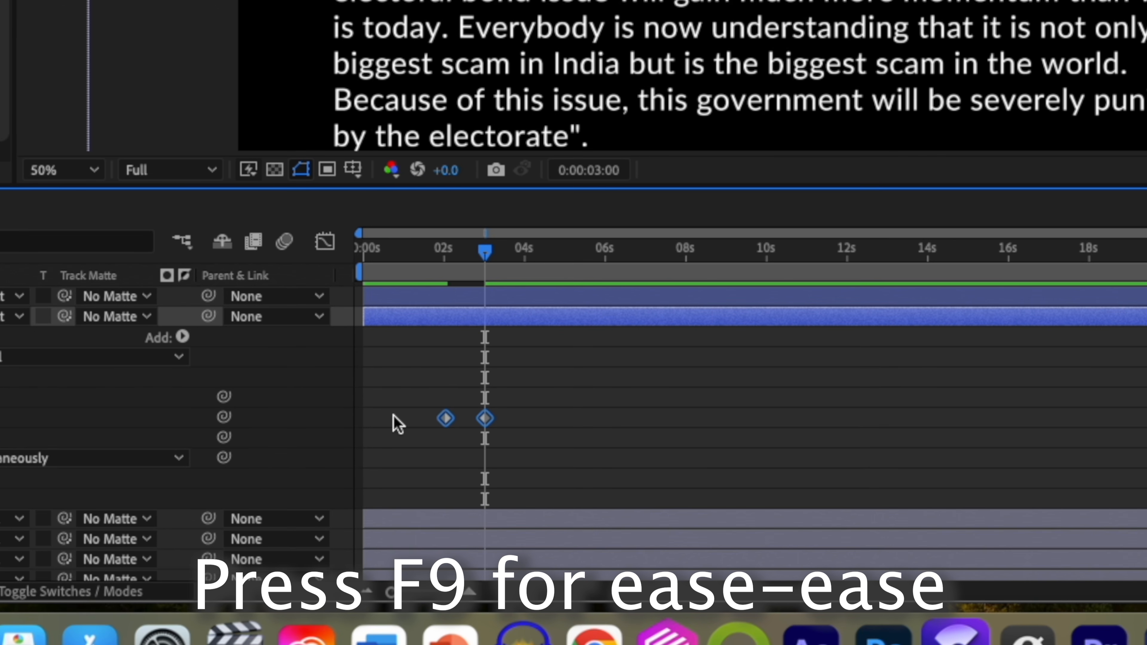
{"action": "key", "text": "F9"}
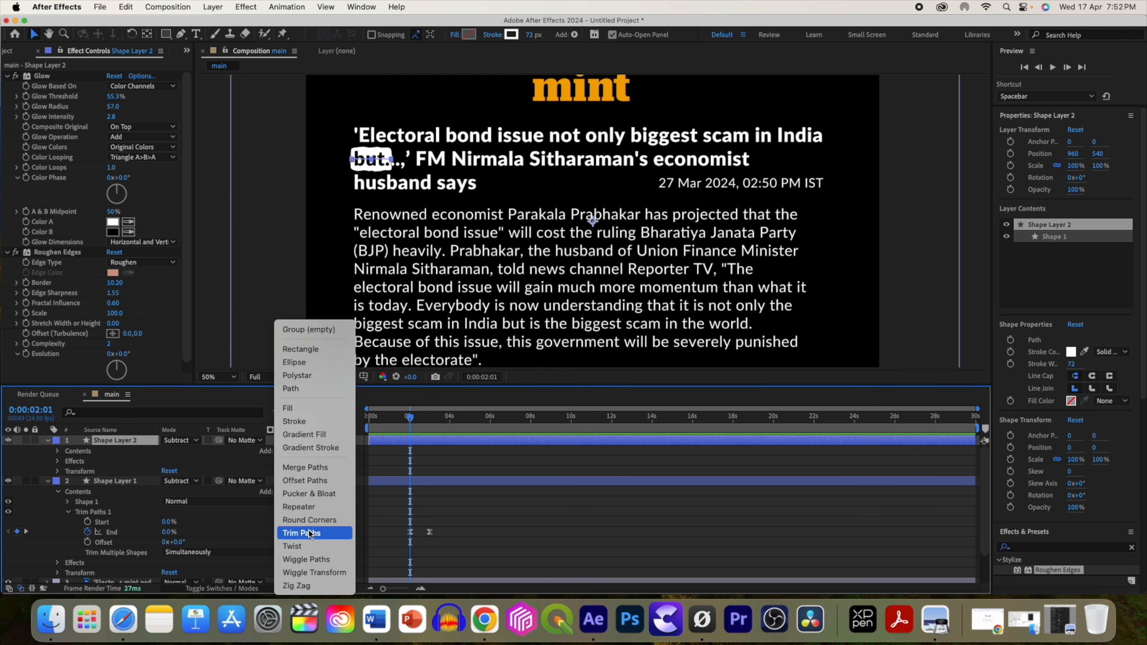
Add Trim Paths to the second shape layer, animate its End from 0% to 100% with Easy Ease, and preview from the start.
{"action": "left_click", "coordinate": [311, 533]}
{"action": "left_click", "coordinate": [68, 471]}
{"action": "left_click_drag", "start_coordinate": [417, 427], "coordinate": [429, 424]}
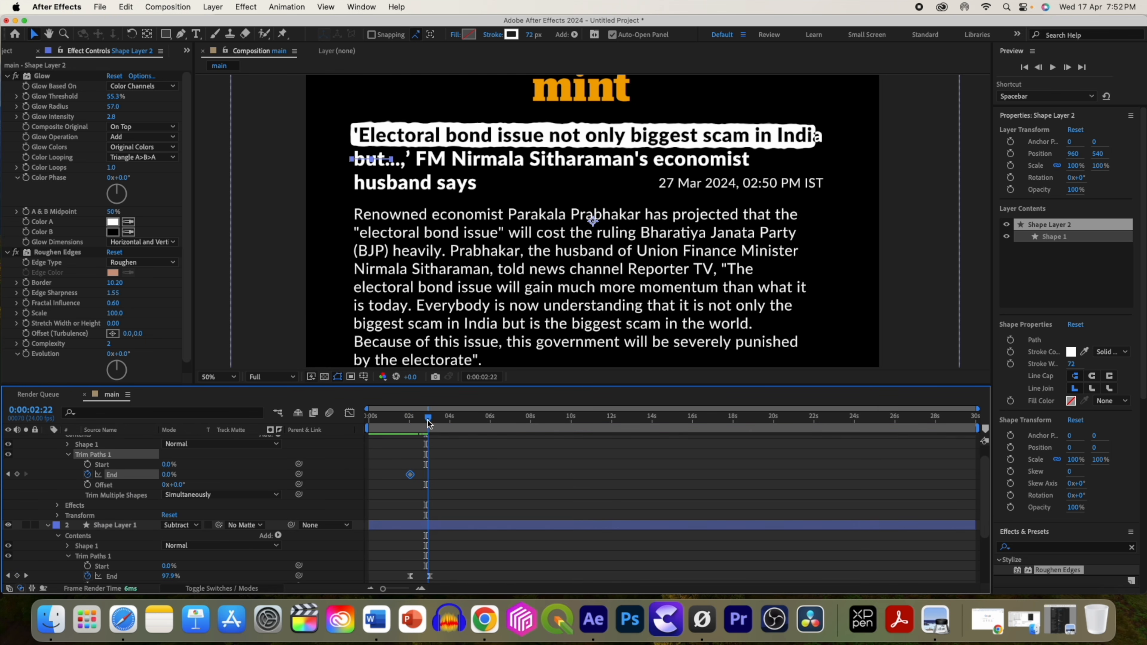
{"action": "left_click", "coordinate": [163, 474]}
{"action": "type", "text": "100"}
{"action": "key", "text": "Return"}
{"action": "left_click_drag", "start_coordinate": [453, 484], "coordinate": [400, 470]}
{"action": "key", "text": "F9"}
{"action": "left_click_drag", "start_coordinate": [430, 418], "coordinate": [351, 421]}
{"action": "key", "text": "space"}
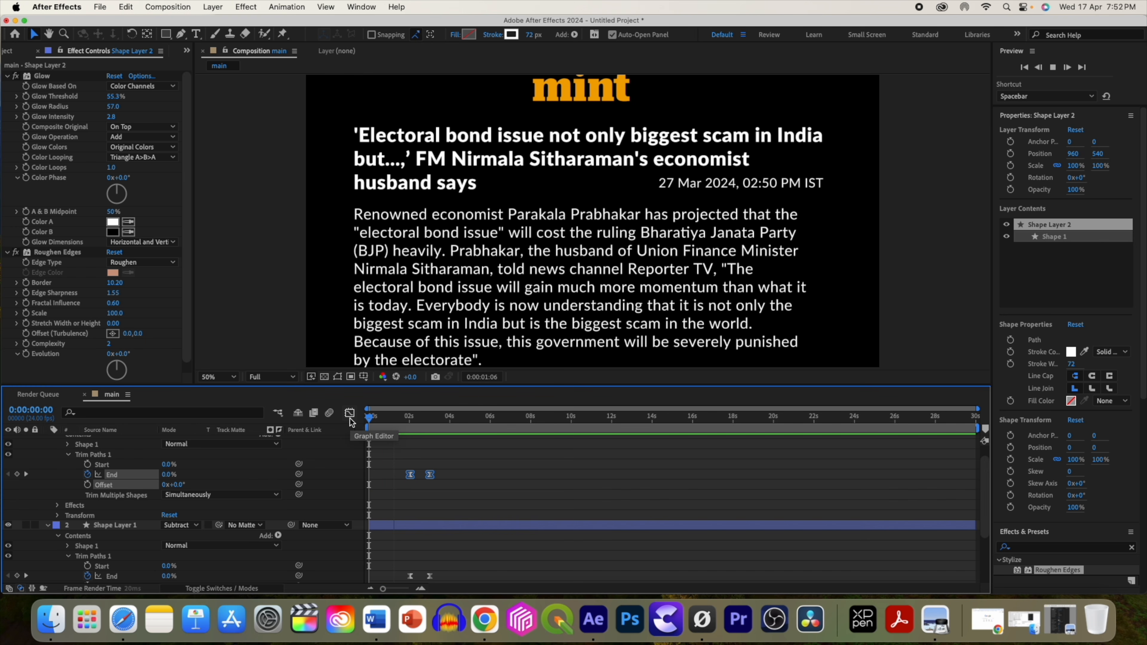
Pre-compose all layers of the main composition into a single pre-comp.
{"action": "left_click", "coordinate": [123, 491], "text": "shift"}
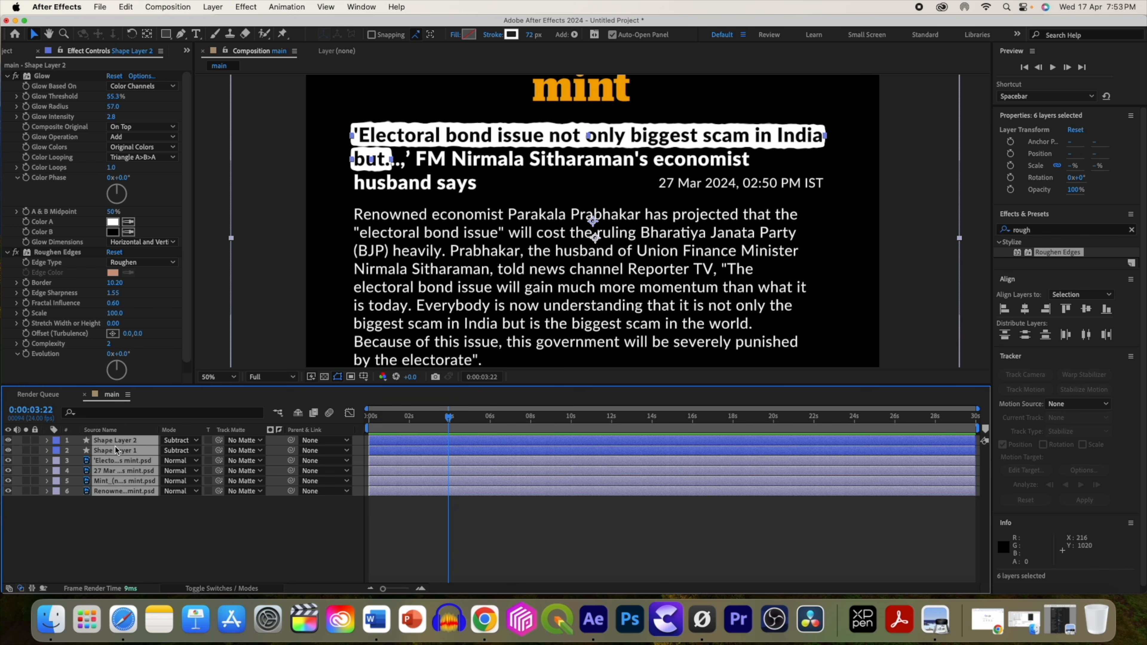
{"action": "right_click", "coordinate": [123, 490]}
{"action": "left_click", "coordinate": [150, 516]}
{"action": "left_click", "coordinate": [673, 388]}
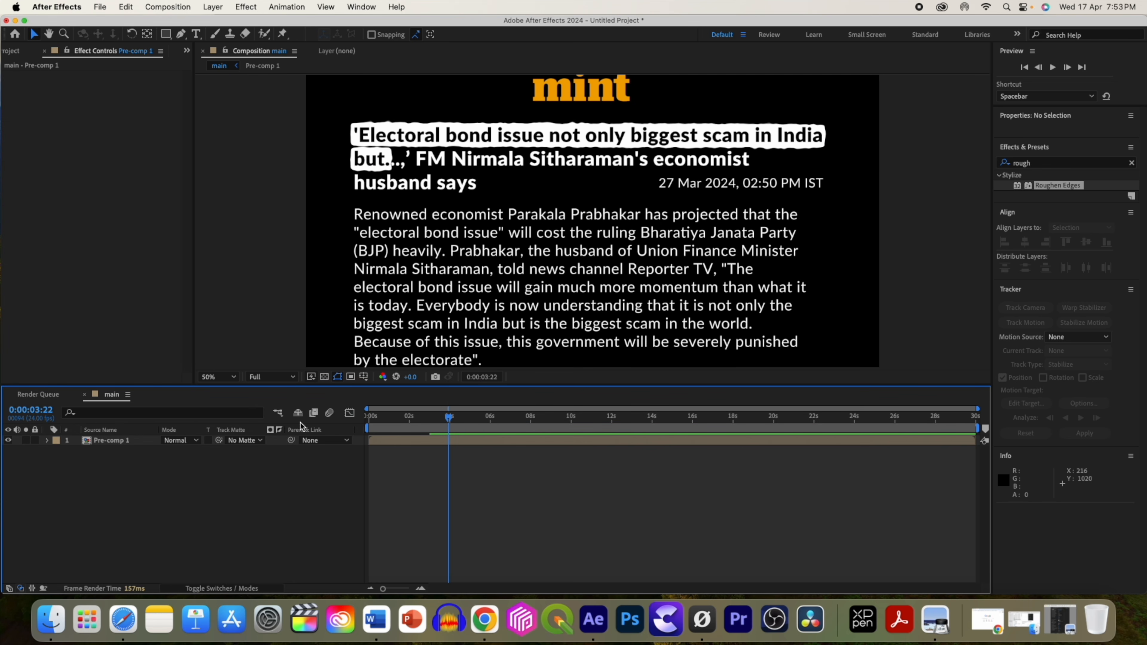
Add bond.jpeg from the project to the main composition below the pre-comp.
{"action": "left_click", "coordinate": [12, 51]}
{"action": "left_click", "coordinate": [59, 295]}
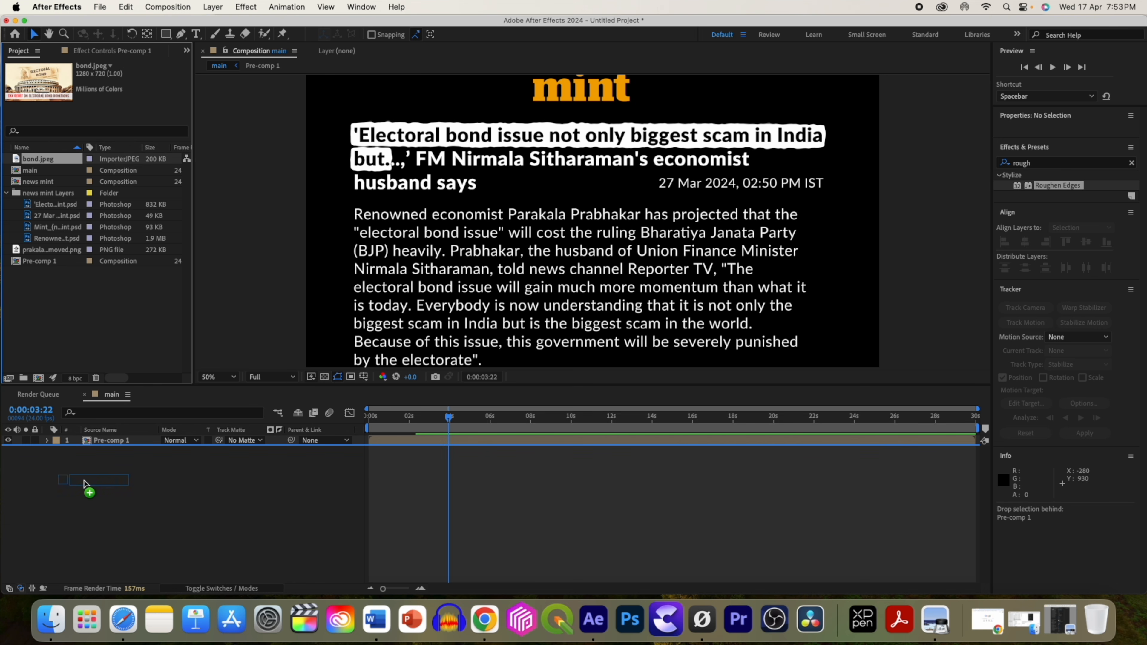
{"action": "left_click_drag", "start_coordinate": [84, 482], "coordinate": [84, 482]}
{"action": "key", "text": "s"}
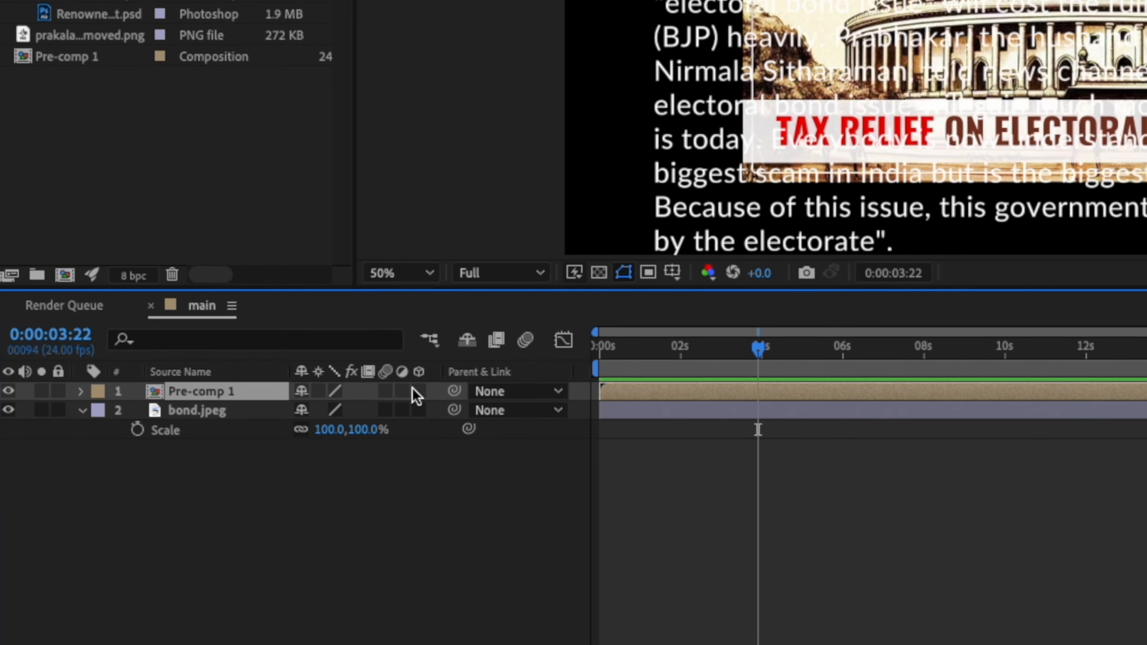
Enable 3D for the pre-comp and bond.jpeg layers and scale bond.jpeg to 150%.
{"action": "left_click", "coordinate": [413, 391]}
{"action": "left_click", "coordinate": [419, 411]}
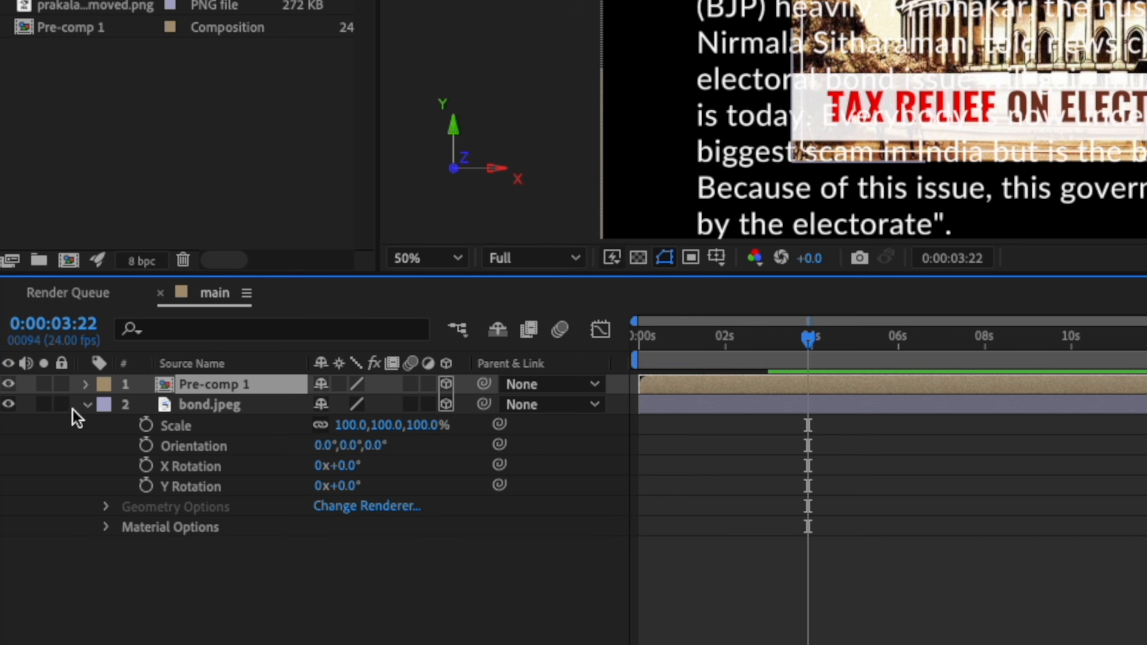
{"action": "left_click", "coordinate": [89, 406]}
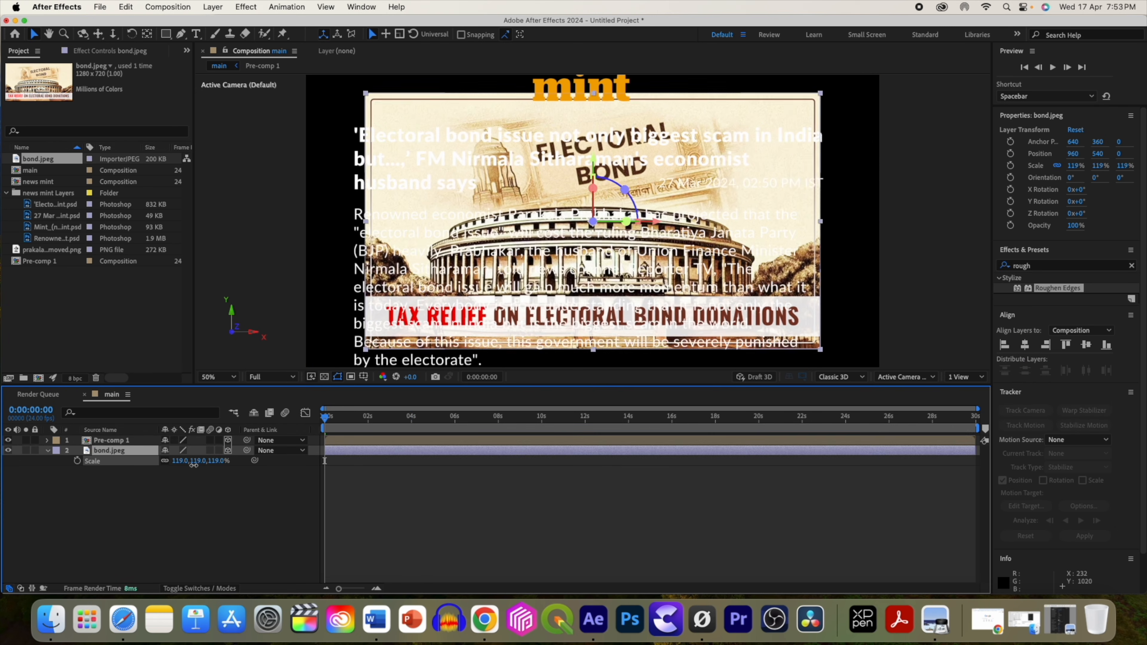
{"action": "left_click_drag", "start_coordinate": [199, 468], "coordinate": [221, 467]}
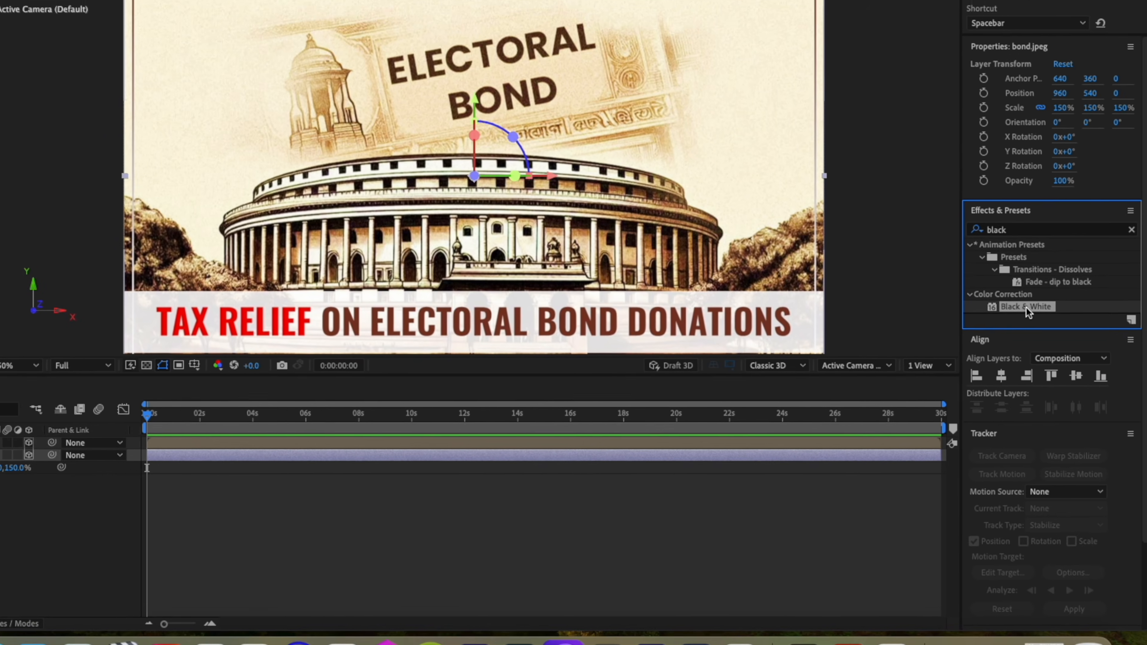
Apply Black & White to bond.jpeg and lower its opacity to 19%.
{"action": "left_click_drag", "start_coordinate": [1043, 328], "coordinate": [734, 449]}
{"action": "left_click_drag", "start_coordinate": [336, 472], "coordinate": [336, 472]}
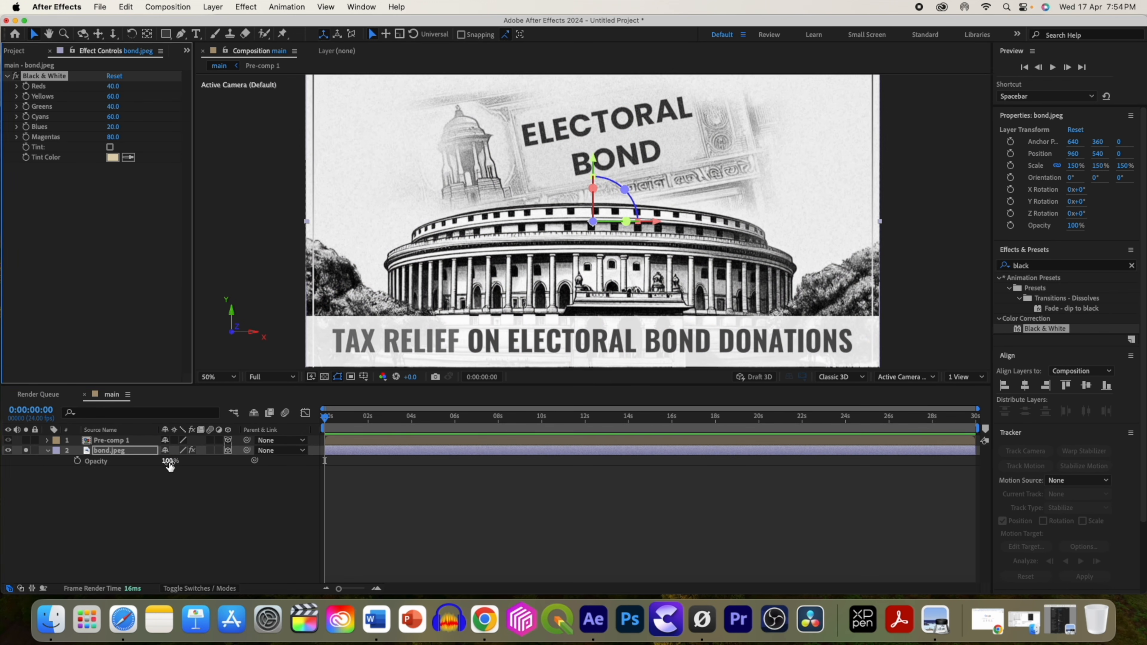
{"action": "left_click_drag", "start_coordinate": [170, 466], "coordinate": [126, 467]}
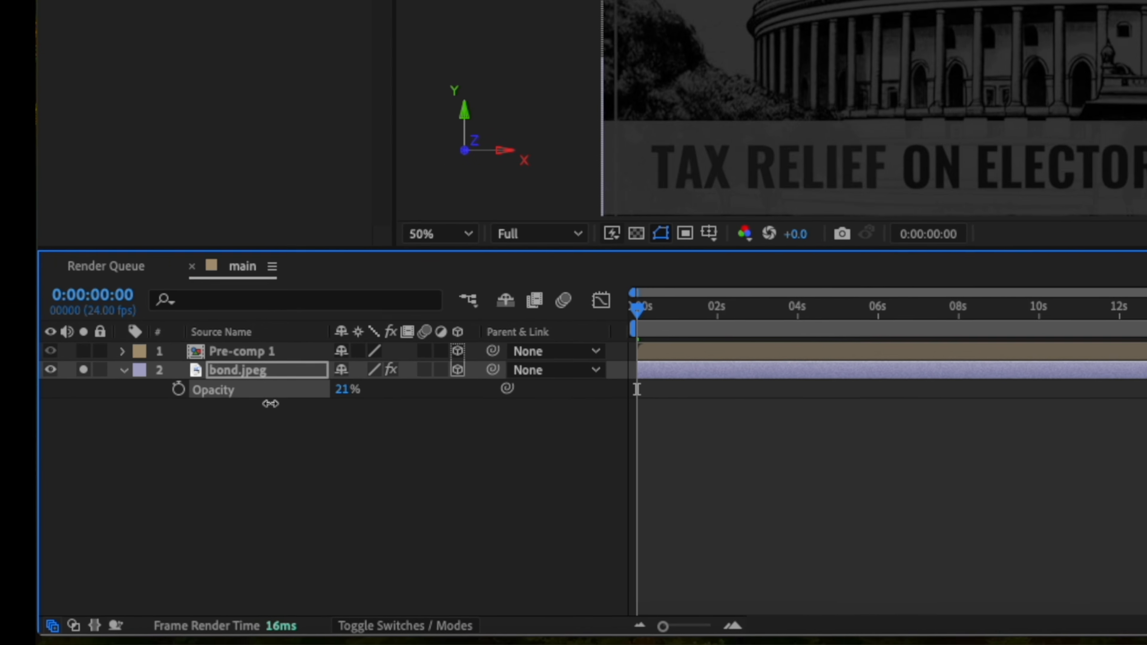
{"action": "left_click_drag", "start_coordinate": [271, 404], "coordinate": [269, 403]}
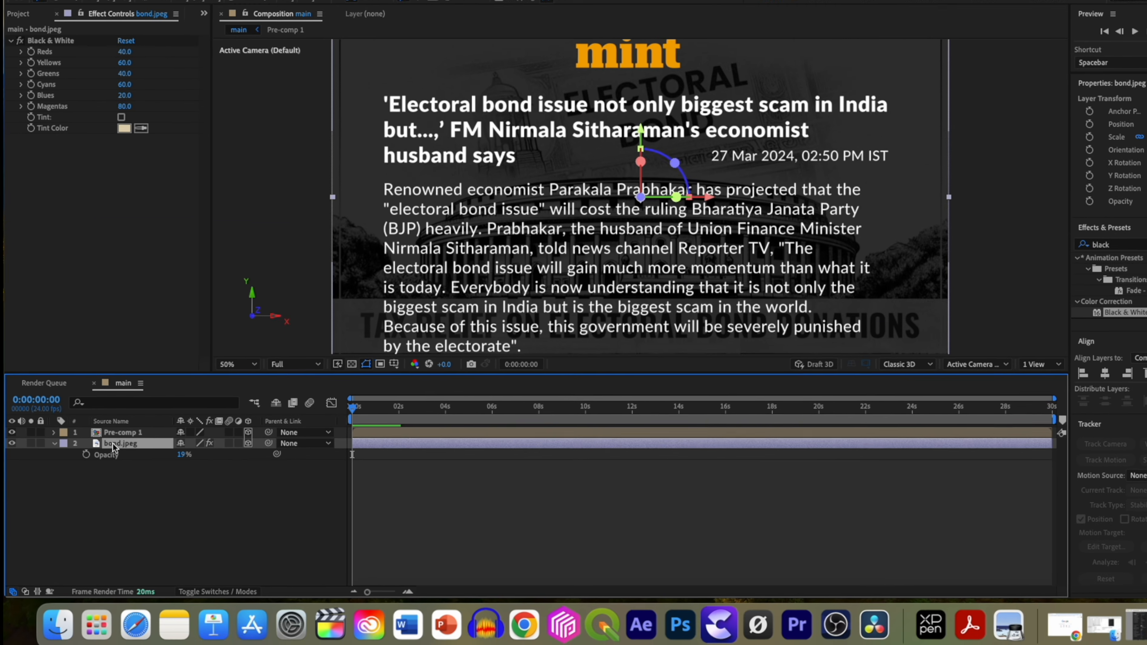
{"action": "key", "text": "p"}
{"action": "left_click_drag", "start_coordinate": [142, 461], "coordinate": [187, 461]}
{"action": "key", "text": "s"}
{"action": "left_click", "coordinate": [170, 491]}
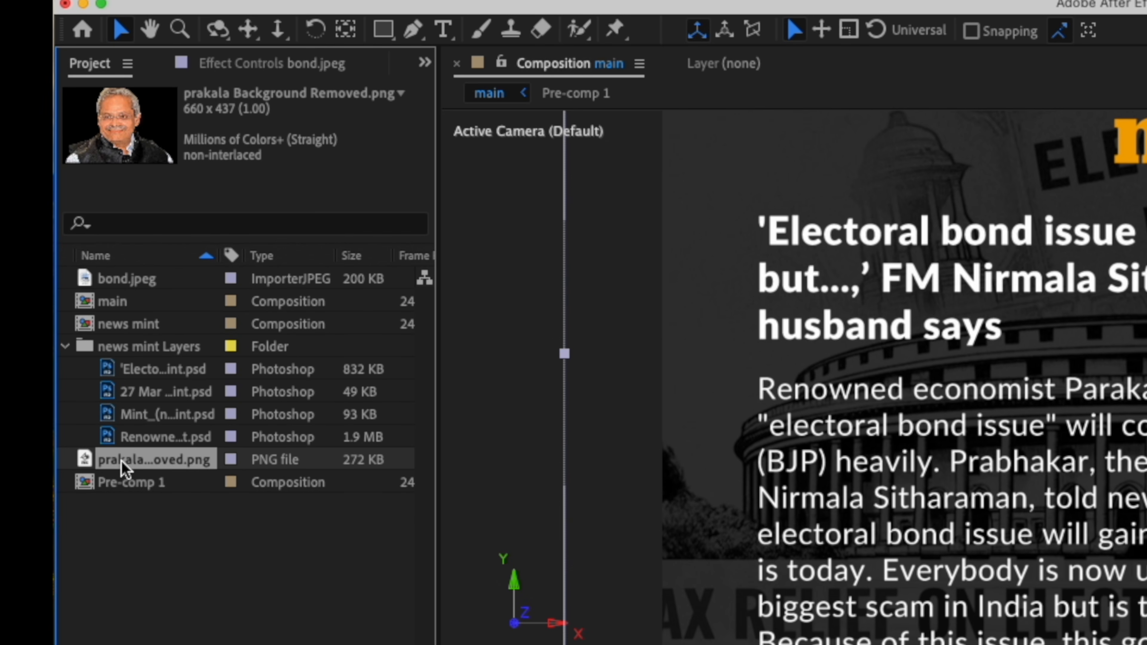
{"action": "right_click", "coordinate": [126, 465]}
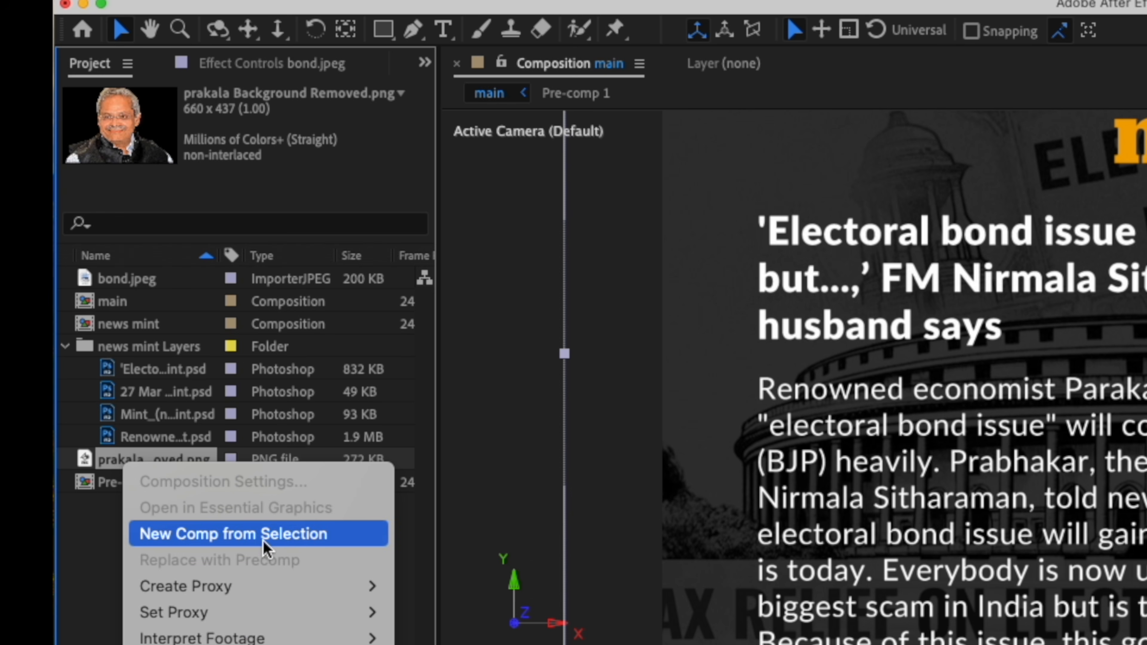
{"action": "left_click", "coordinate": [296, 535]}
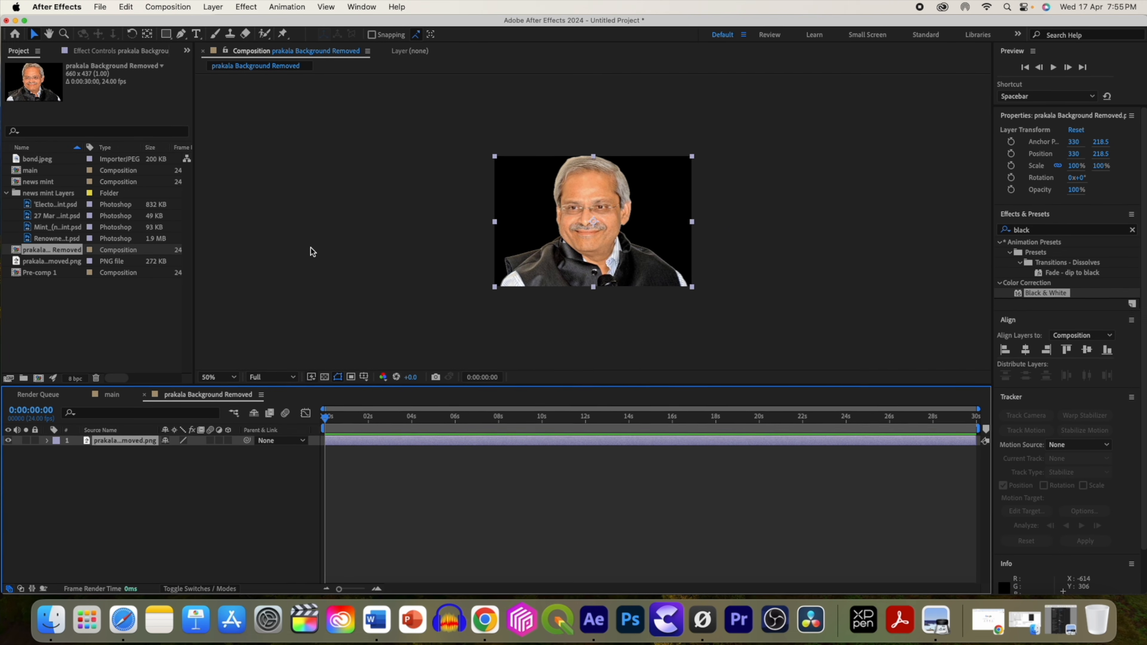
{"action": "left_click_drag", "start_coordinate": [173, 451], "coordinate": [158, 451]}
{"action": "left_click_drag", "start_coordinate": [589, 226], "coordinate": [594, 215]}
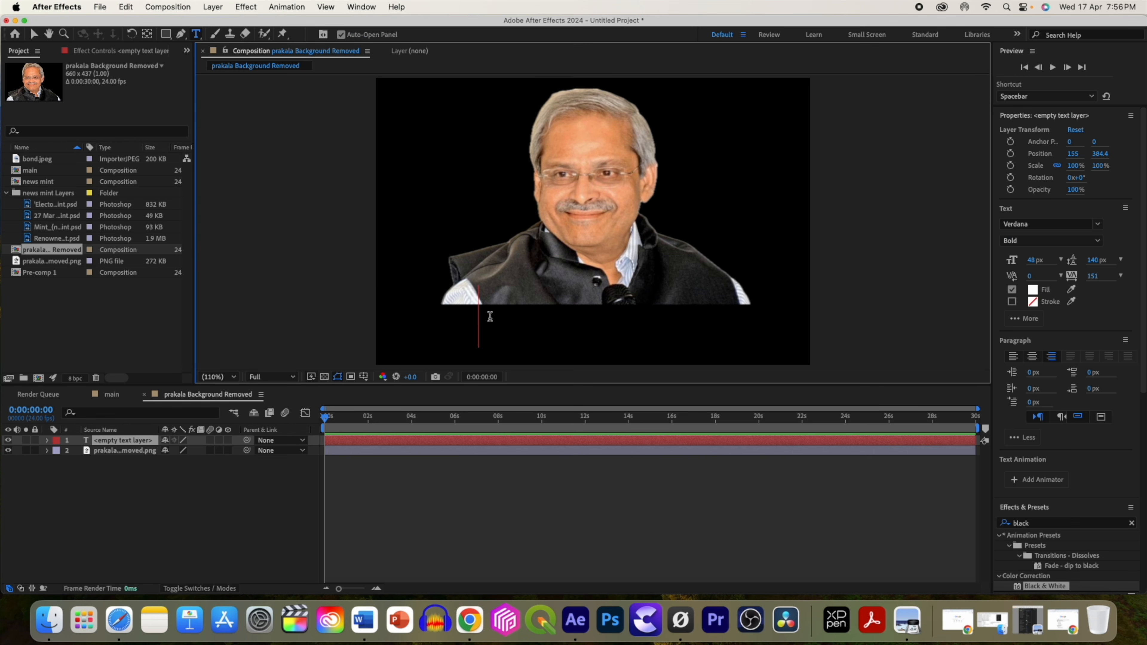
{"action": "type", "text": "PRAKALA PRABHAKAR"}
{"action": "key", "text": "super+a"}
{"action": "left_click_drag", "start_coordinate": [1033, 259], "coordinate": [1017, 260]}
{"action": "left_click", "coordinate": [34, 33]}
{"action": "left_click_drag", "start_coordinate": [479, 324], "coordinate": [724, 327]}
{"action": "left_click_drag", "start_coordinate": [1032, 261], "coordinate": [1038, 261]}
{"action": "left_click_drag", "start_coordinate": [624, 314], "coordinate": [657, 315]}
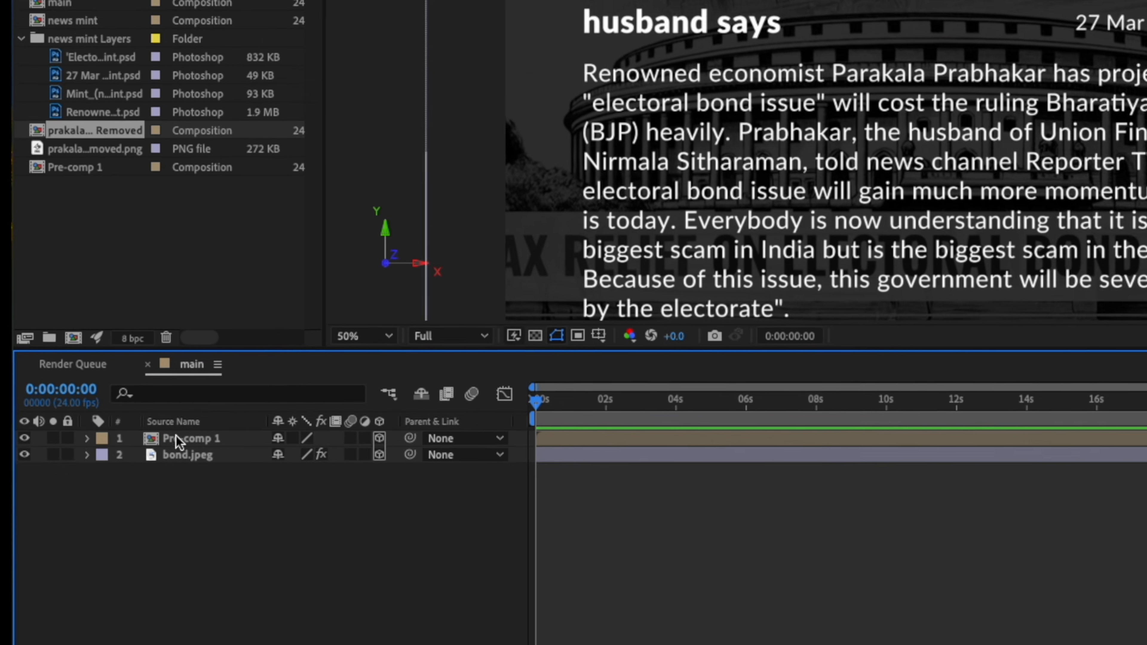
Place the portrait comp as the top layer of the main composition and make it 3D.
{"action": "left_click_drag", "start_coordinate": [51, 249], "coordinate": [310, 458]}
{"action": "left_click_drag", "start_coordinate": [1129, 50], "coordinate": [1146, 50]}
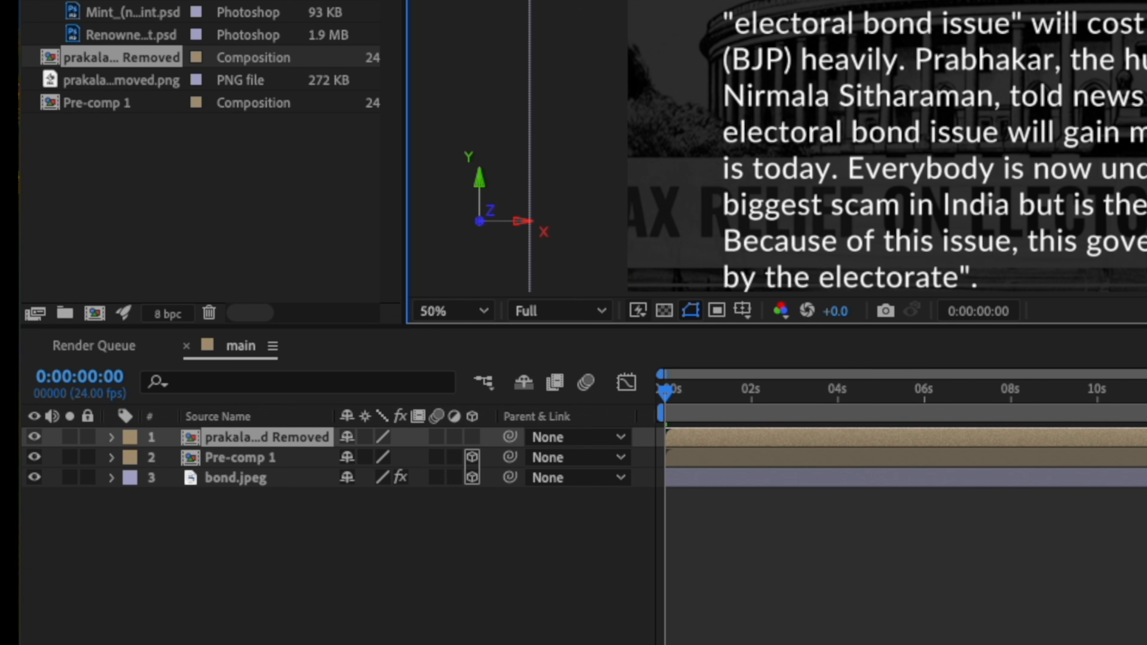
{"action": "left_click", "coordinate": [472, 437]}
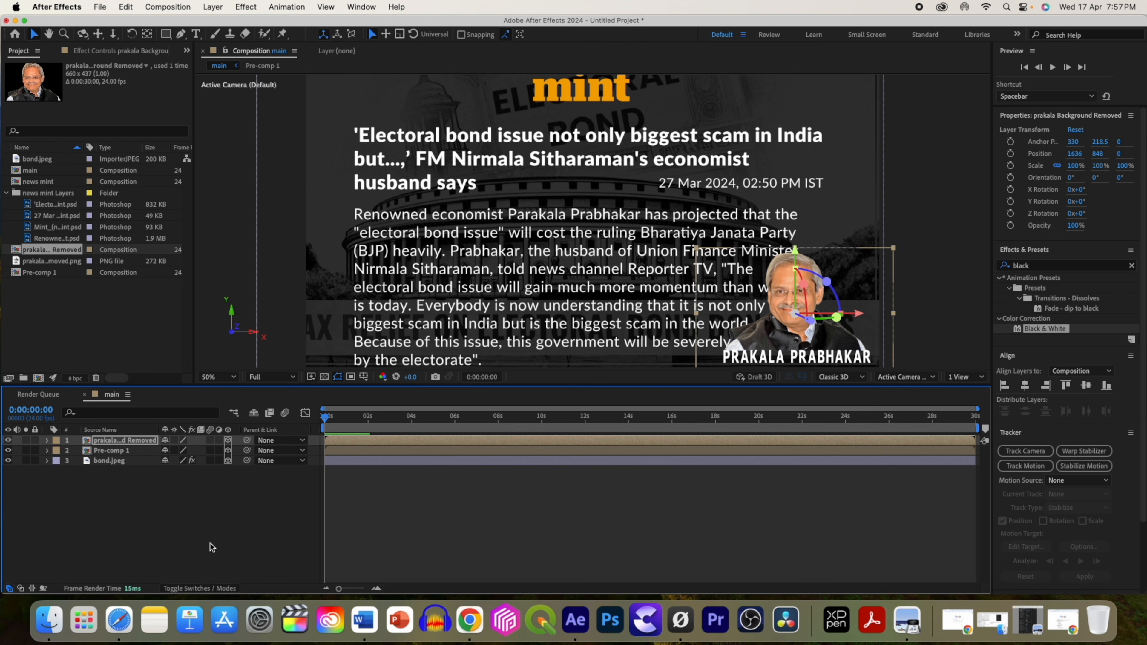
Add a new two-node camera with the 35mm preset.
{"action": "right_click", "coordinate": [205, 507]}
{"action": "mouse_move", "coordinate": [276, 443]}
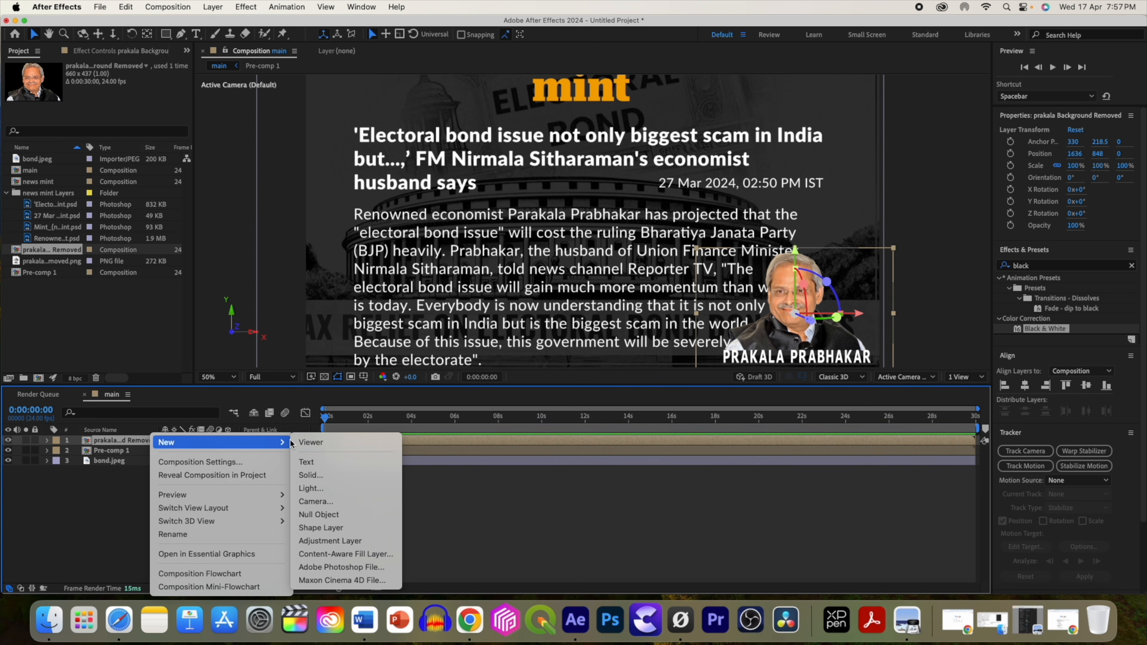
{"action": "left_click", "coordinate": [332, 501]}
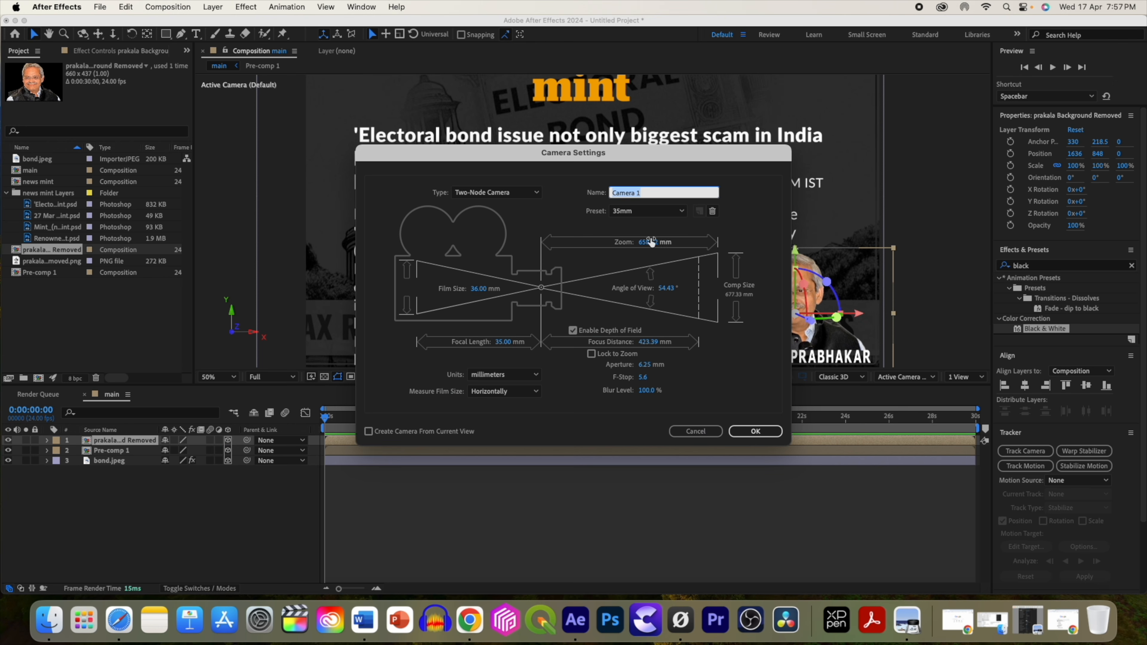
{"action": "left_click", "coordinate": [743, 431]}
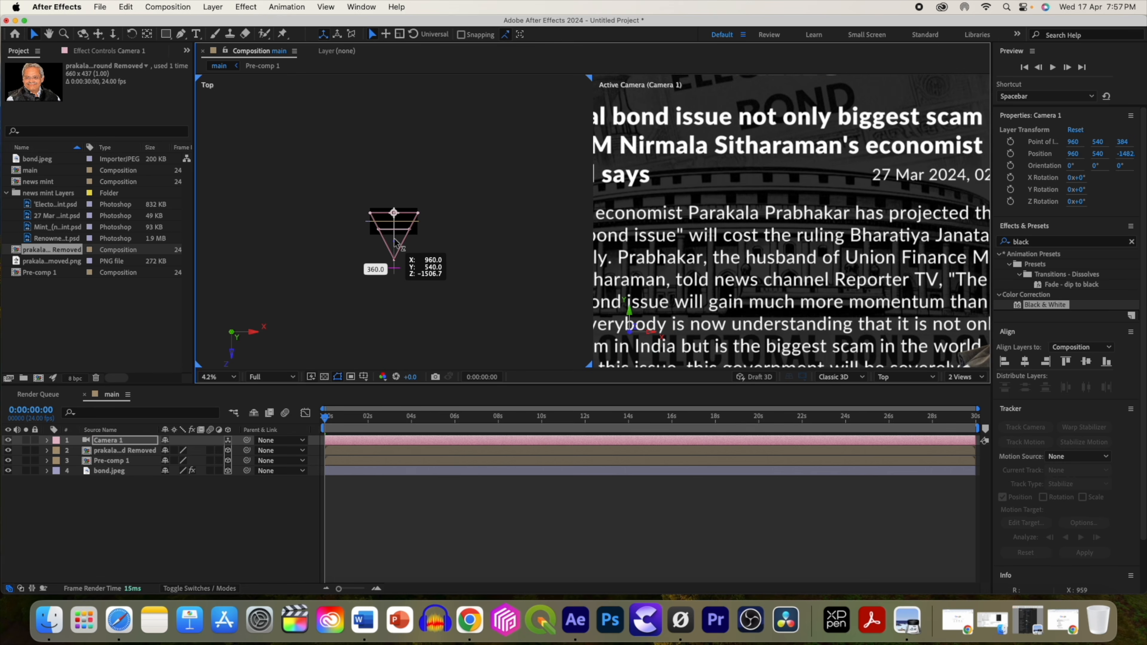
Space the portrait, pre-comp and background layers apart in depth, moving the portrait forward to Z 408.
{"action": "mouse_move", "coordinate": [394, 235]}
{"action": "left_mouse_down"}
{"action": "mouse_move", "coordinate": [395, 265]}
{"action": "mouse_move", "coordinate": [394, 236]}
{"action": "mouse_move", "coordinate": [395, 255]}
{"action": "left_mouse_up"}
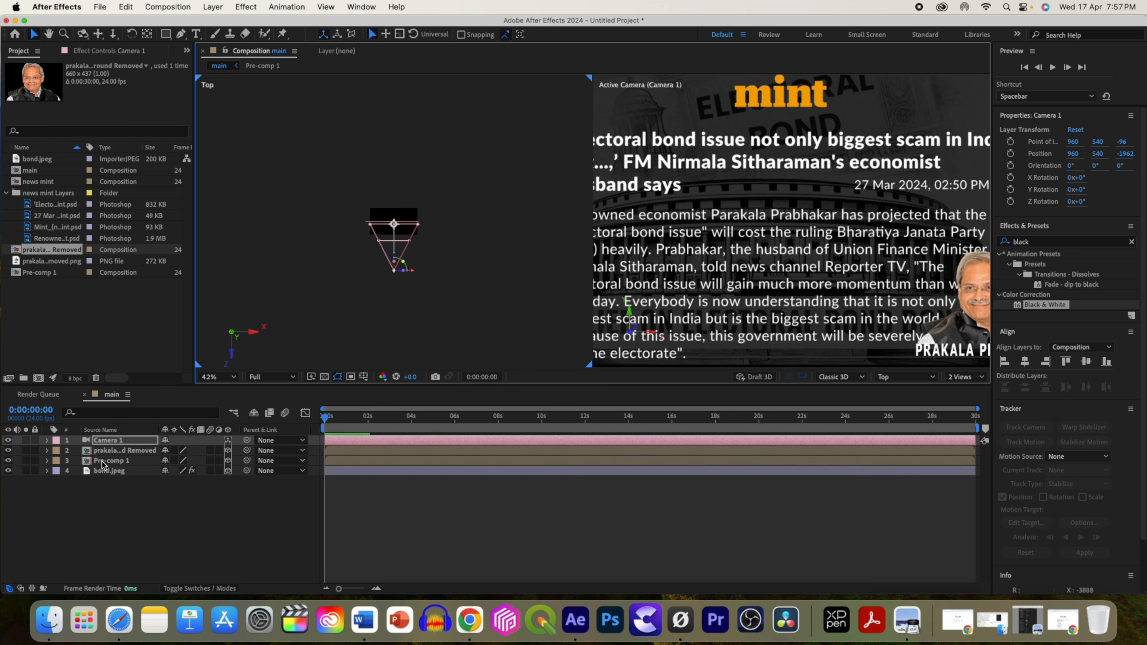
{"action": "left_click", "coordinate": [108, 453]}
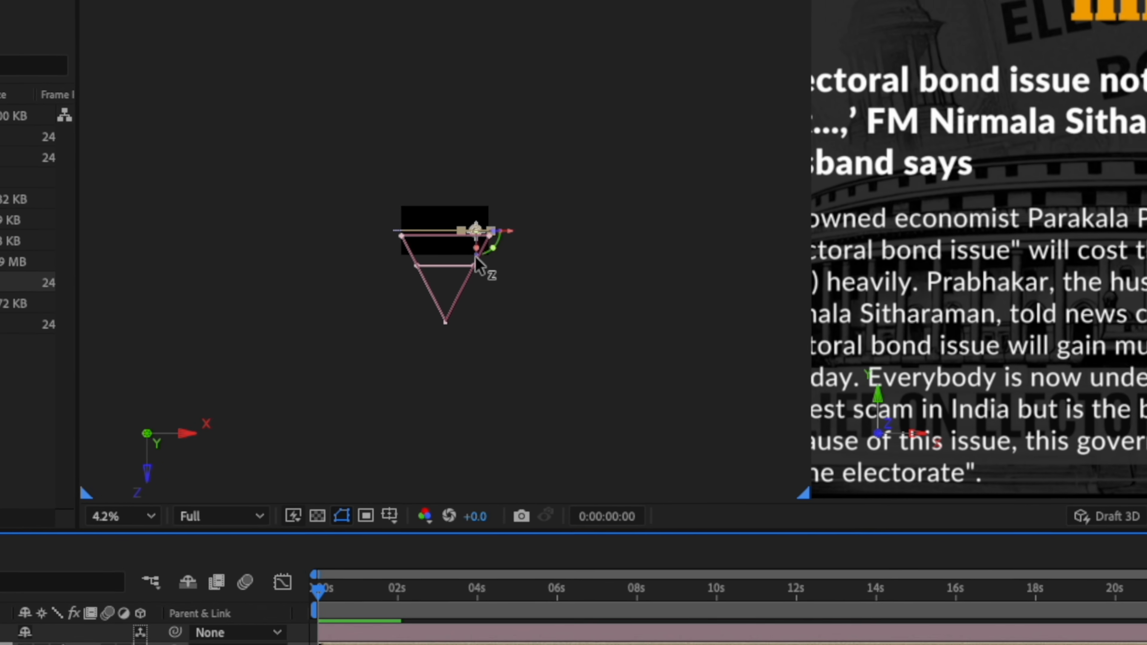
{"action": "left_click_drag", "start_coordinate": [488, 264], "coordinate": [482, 244]}
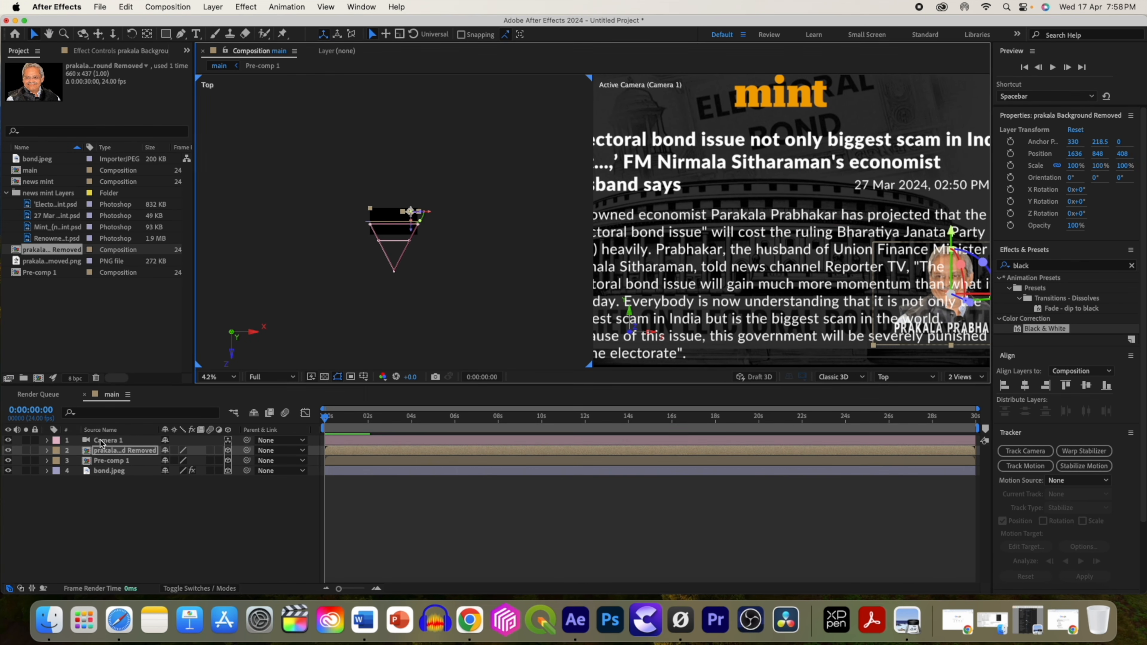
{"action": "left_click", "coordinate": [103, 460]}
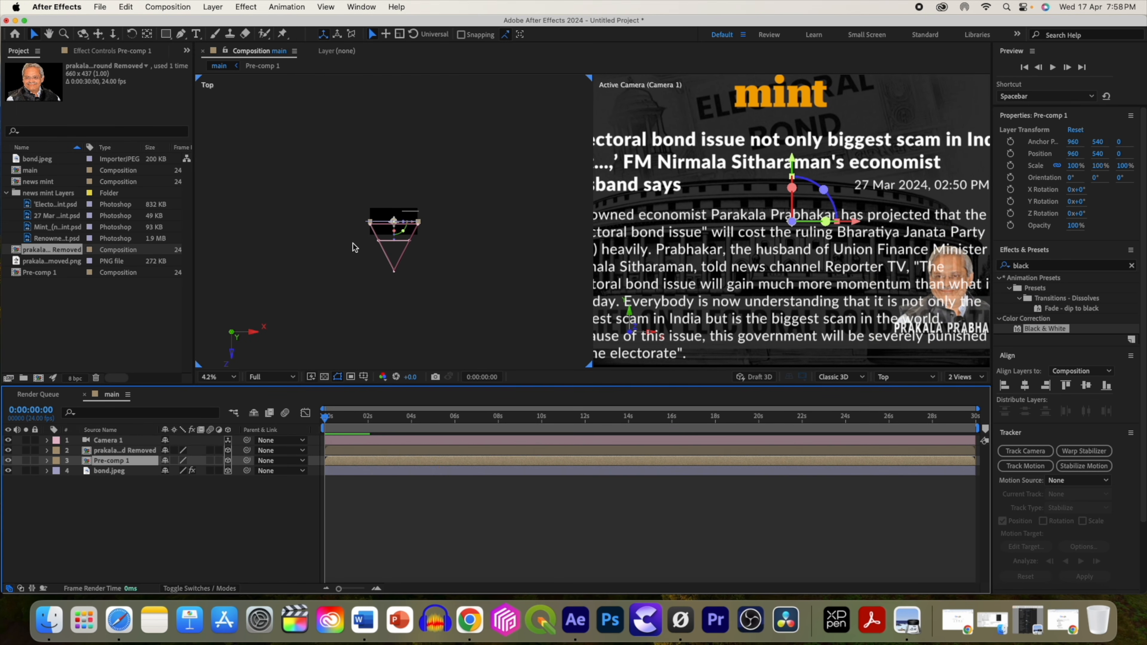
{"action": "left_click_drag", "start_coordinate": [394, 238], "coordinate": [394, 229]}
{"action": "left_click_drag", "start_coordinate": [448, 254], "coordinate": [389, 228]}
{"action": "left_click", "coordinate": [109, 471]}
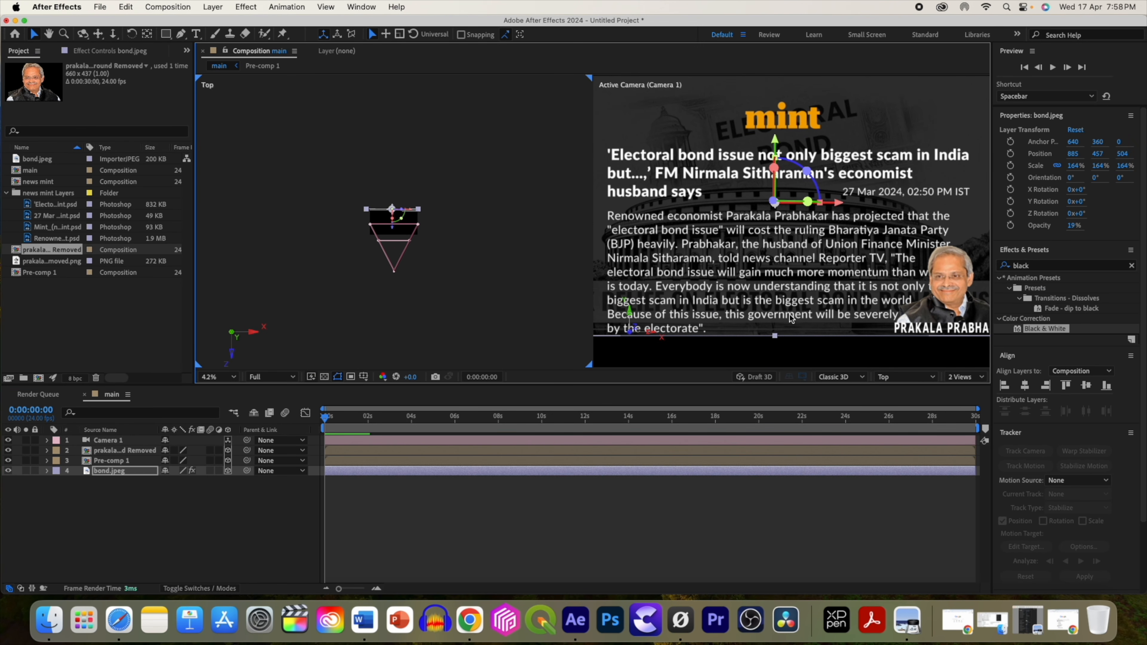
{"action": "left_click", "coordinate": [791, 319]}
Scale the portrait layer to about 210% and apply Black & White to it.
{"action": "left_click", "coordinate": [216, 378]}
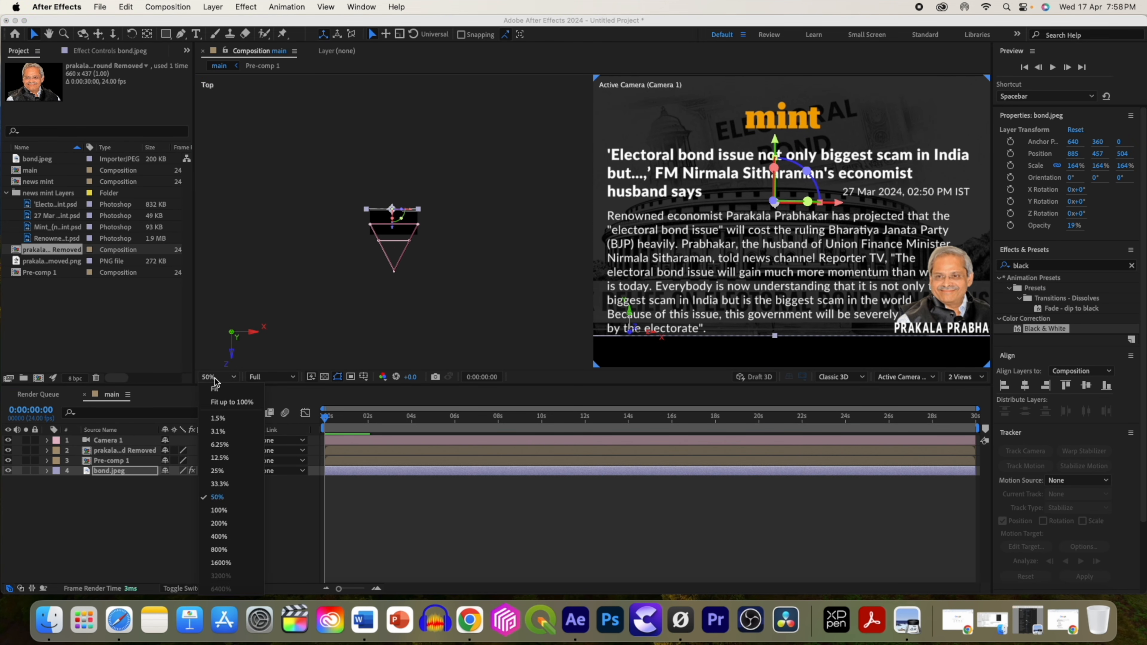
{"action": "left_click", "coordinate": [229, 387]}
{"action": "left_click", "coordinate": [105, 474]}
{"action": "key", "text": "s"}
{"action": "left_click_drag", "start_coordinate": [188, 483], "coordinate": [195, 486]}
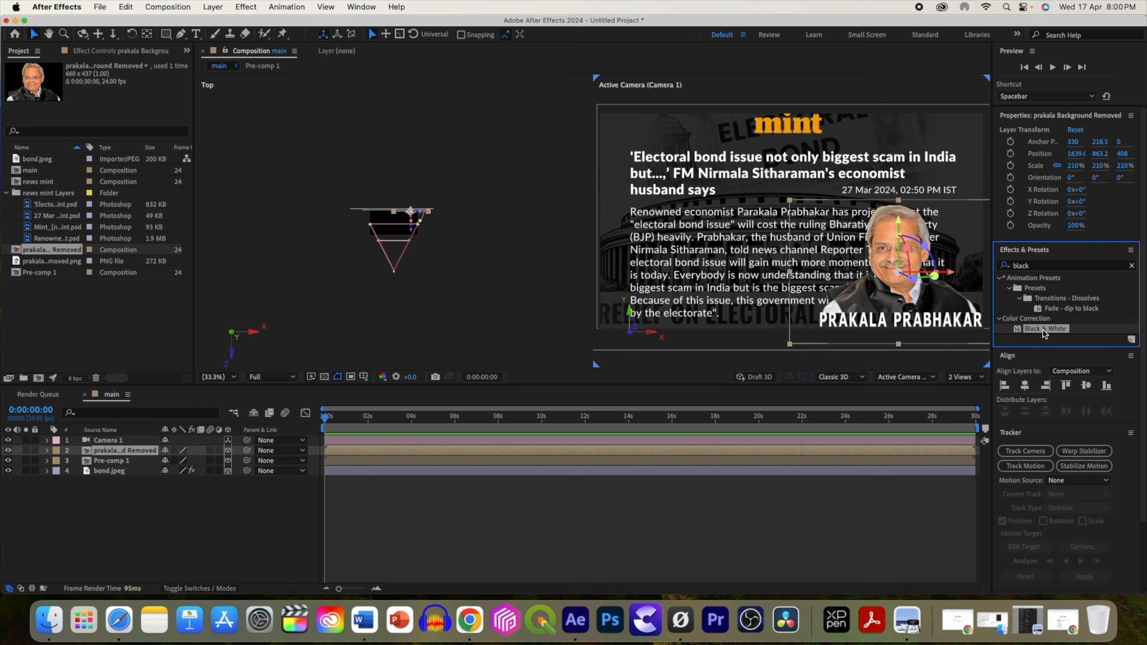
{"action": "left_click_drag", "start_coordinate": [1044, 329], "coordinate": [670, 457]}
{"action": "left_click_drag", "start_coordinate": [253, 479], "coordinate": [207, 469]}
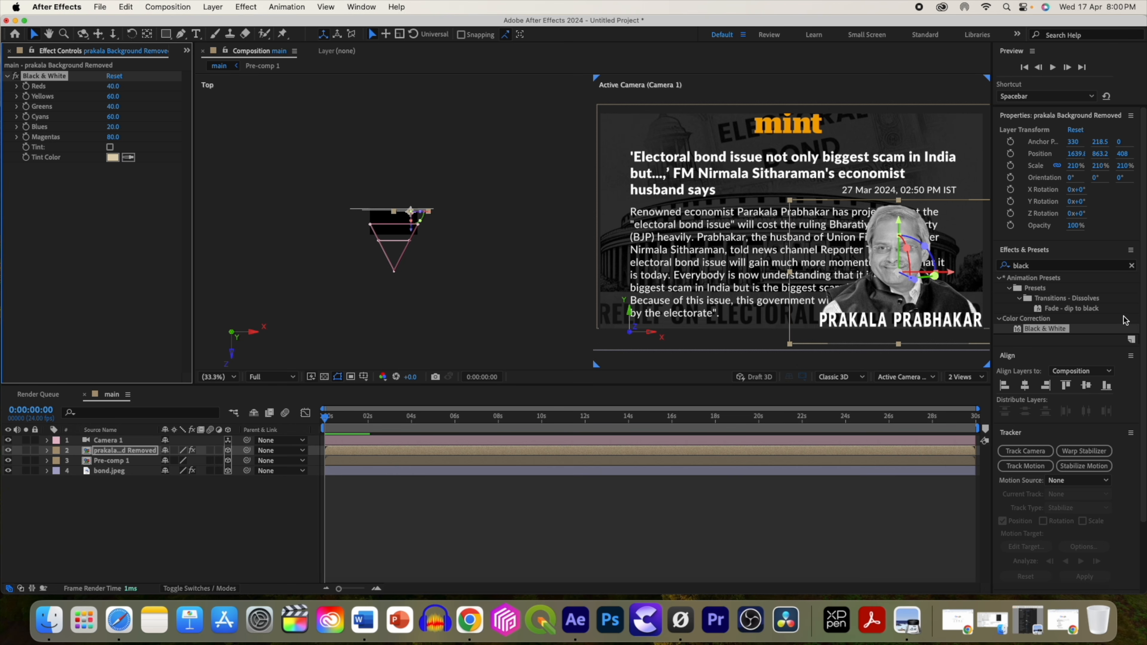
At 2 seconds, set keyframes for the camera's Position, Focus Distance and Aperture.
{"action": "left_click_drag", "start_coordinate": [343, 419], "coordinate": [365, 431]}
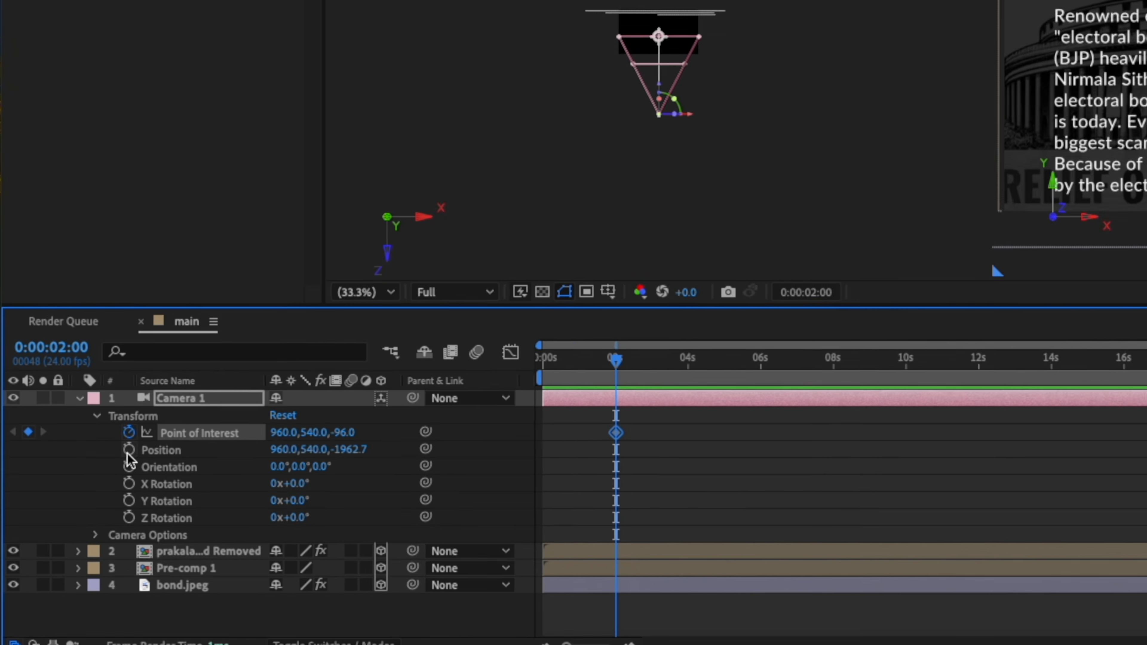
{"action": "left_click", "coordinate": [153, 441]}
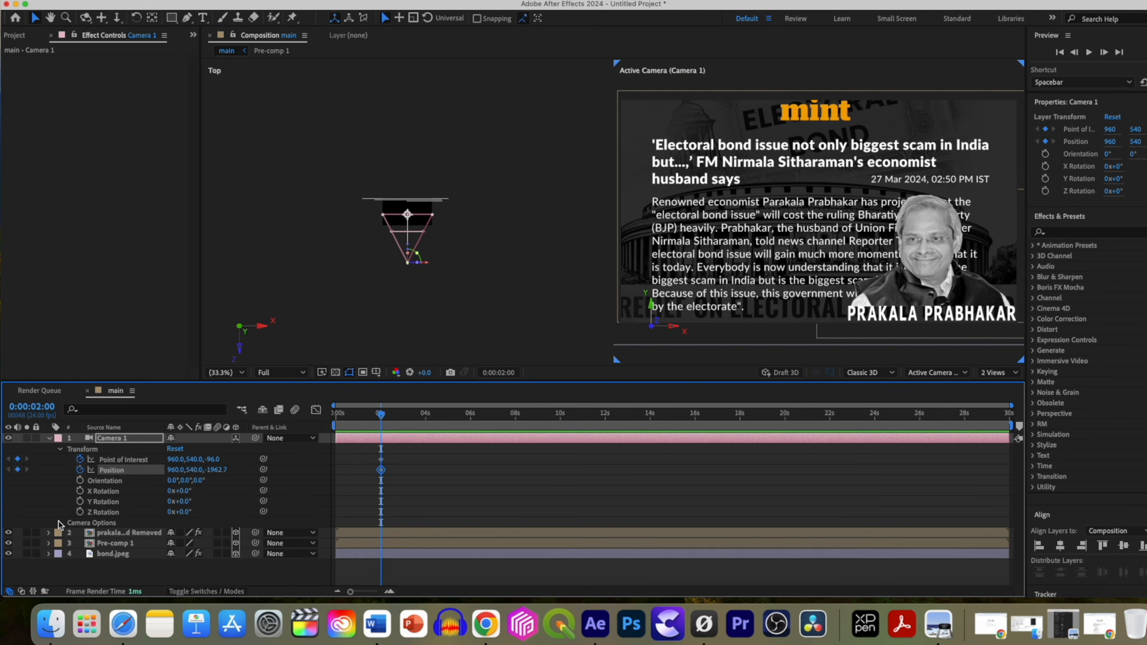
{"action": "left_click", "coordinate": [75, 528]}
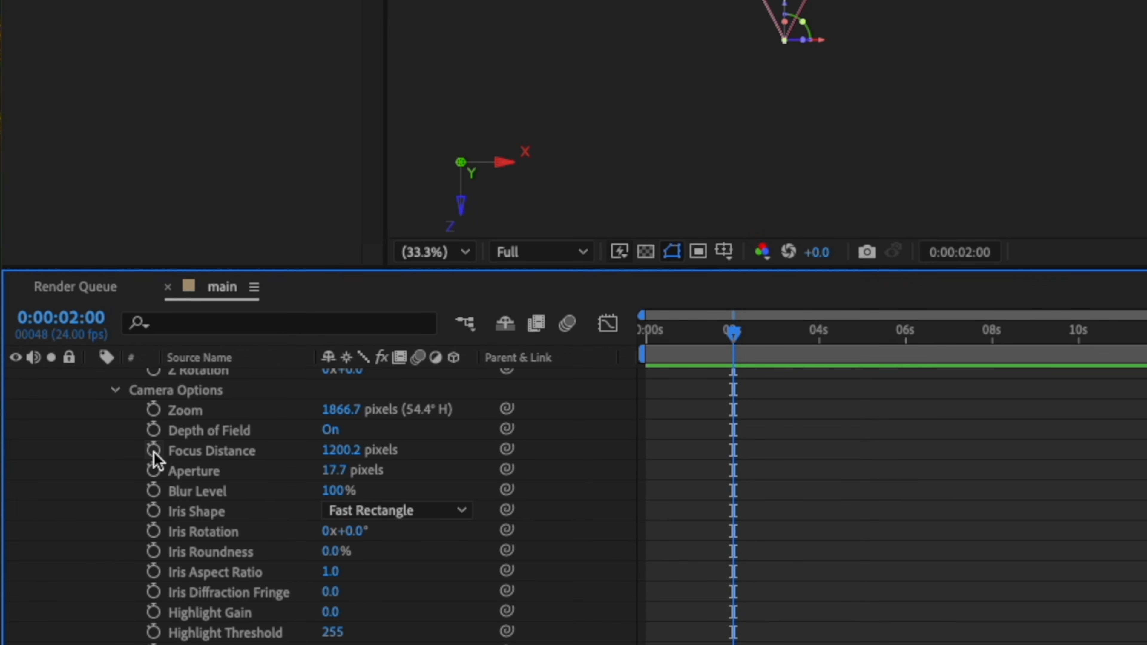
{"action": "left_click", "coordinate": [153, 450]}
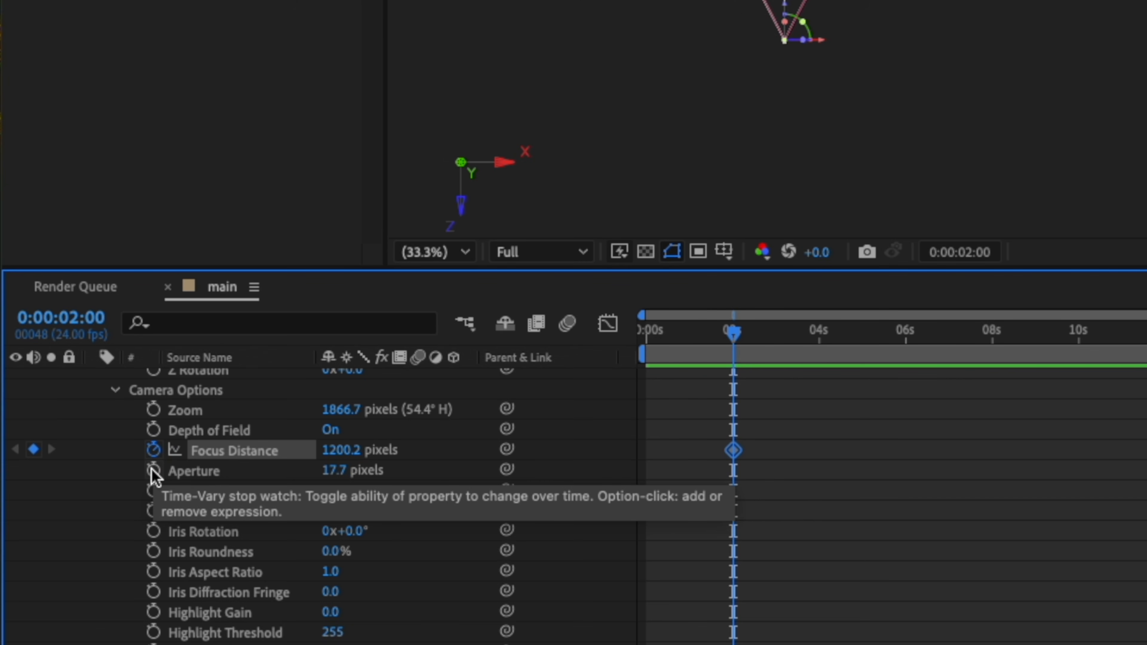
{"action": "left_click", "coordinate": [153, 470]}
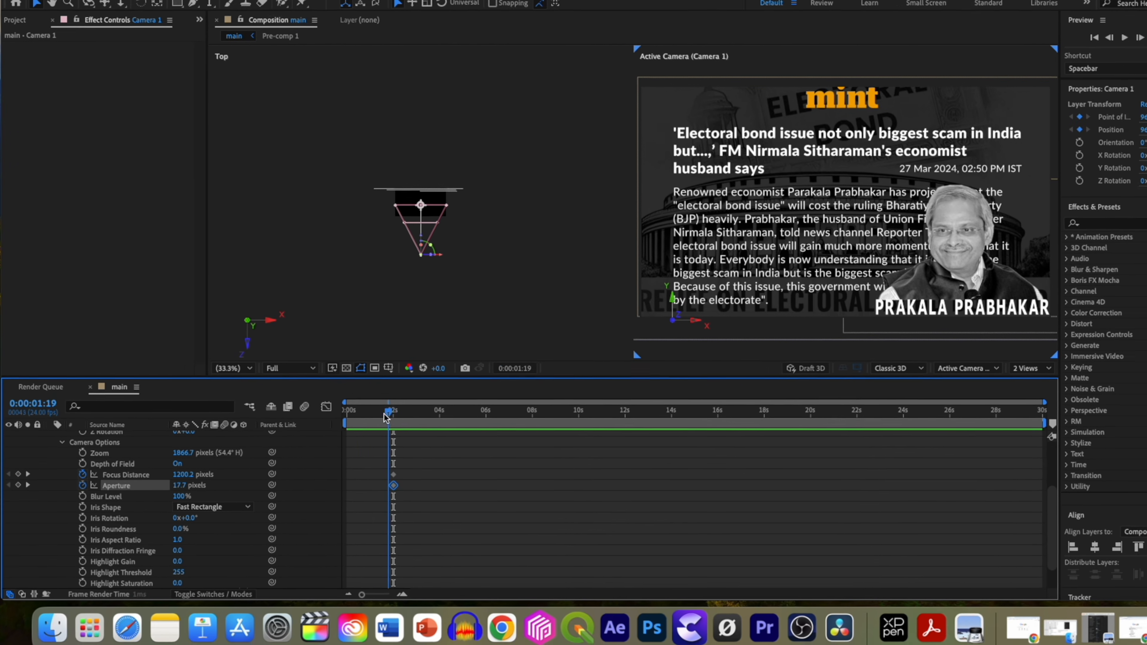
At the start of the timeline, pull the camera back and raise its aperture to about 410 for a blurred opening.
{"action": "key", "text": "Home"}
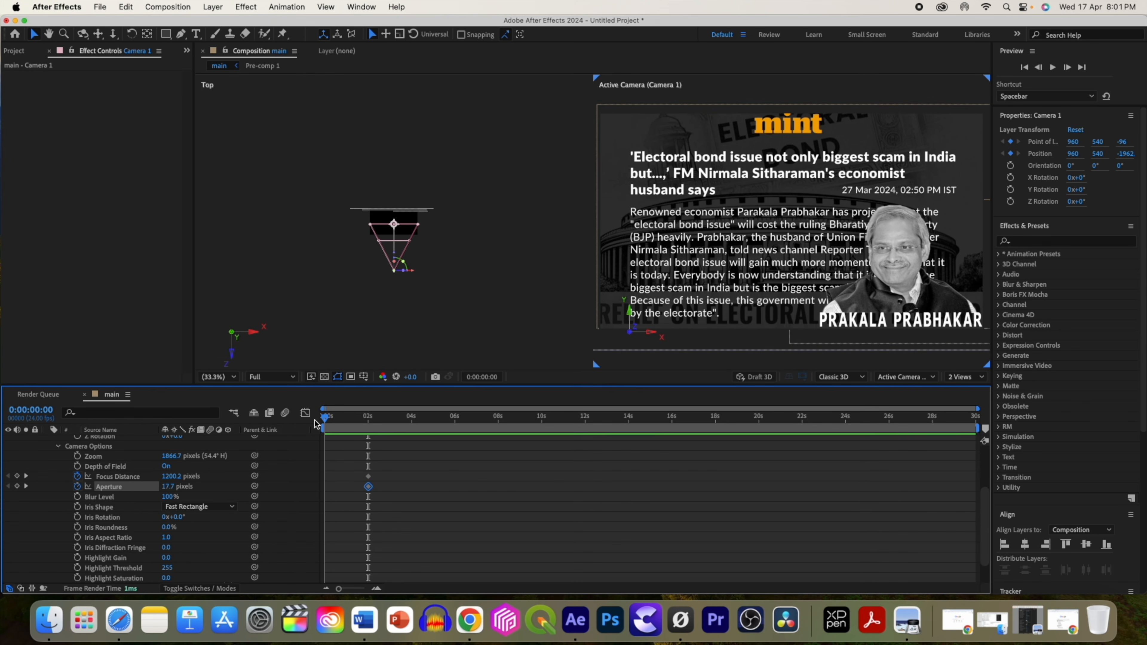
{"action": "scroll", "coordinate": [75, 451], "scroll_direction": "up", "scroll_amount": 1}
{"action": "left_click_drag", "start_coordinate": [398, 255], "coordinate": [376, 211]}
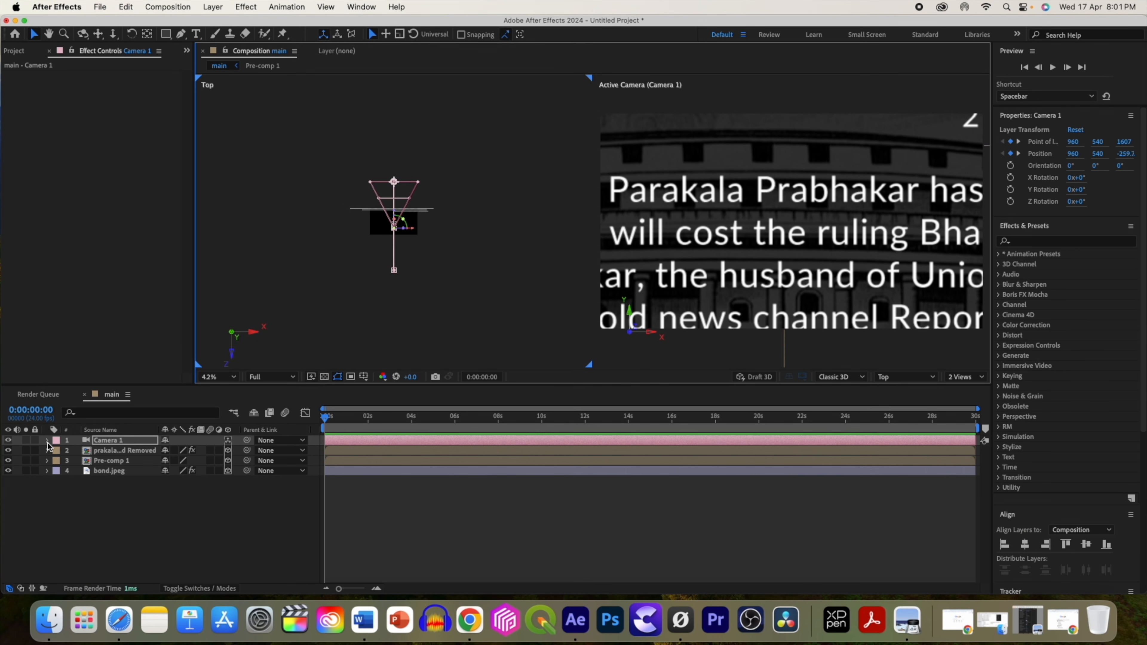
{"action": "left_click", "coordinate": [48, 441]}
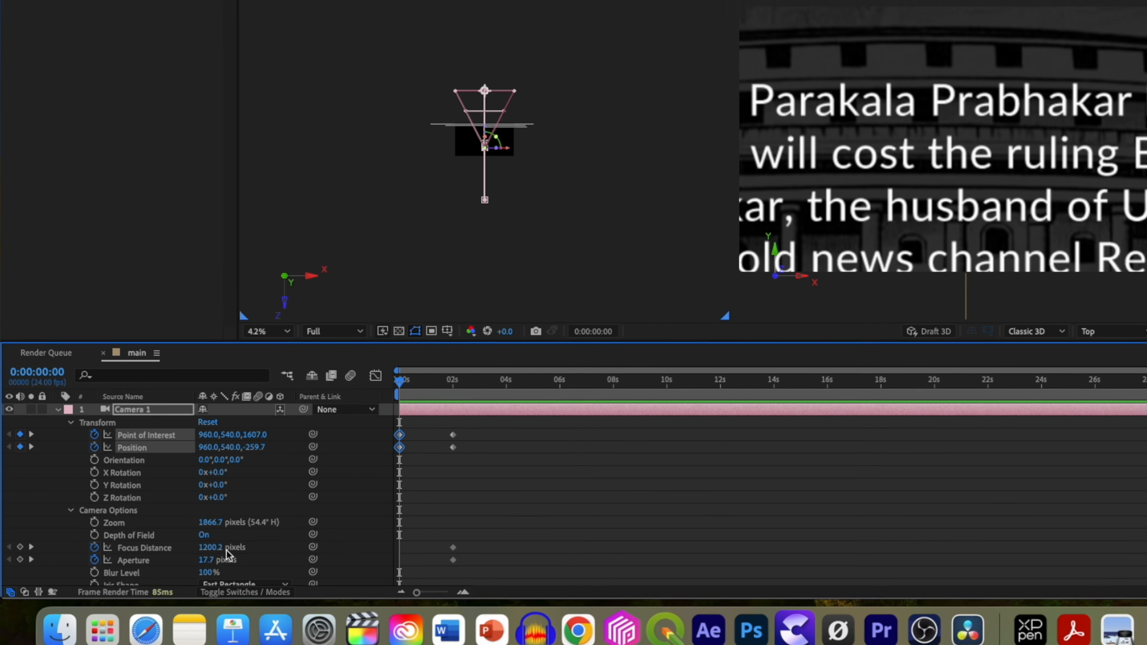
{"action": "left_click_drag", "start_coordinate": [174, 553], "coordinate": [569, 577]}
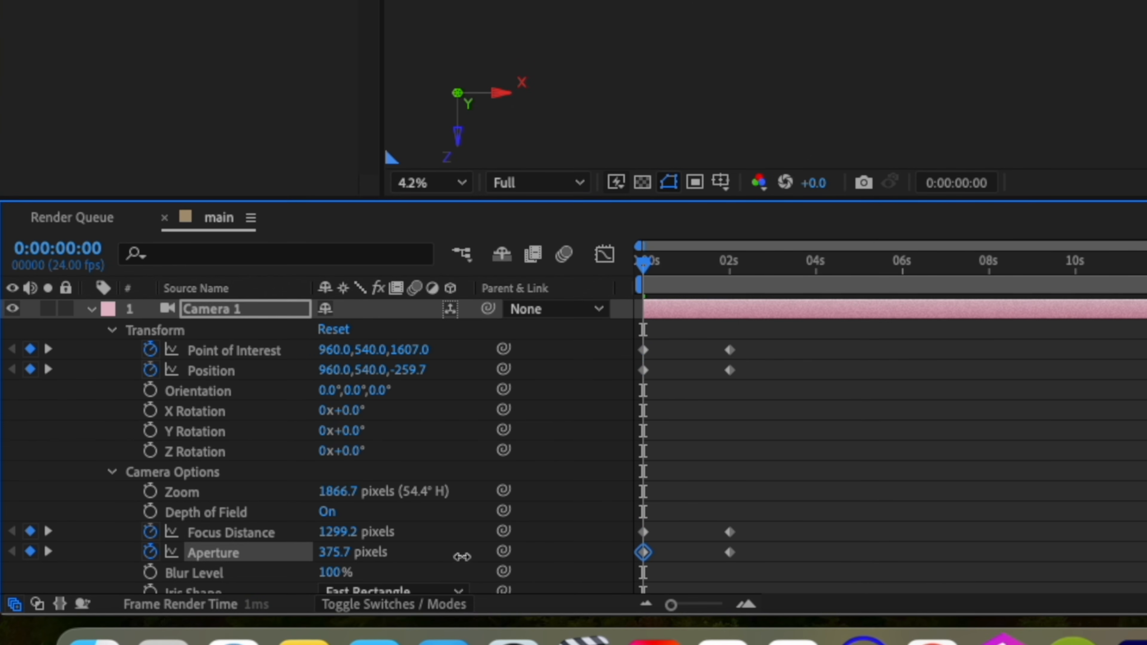
{"action": "left_click_drag", "start_coordinate": [462, 556], "coordinate": [473, 557]}
{"action": "left_click_drag", "start_coordinate": [643, 265], "coordinate": [705, 294]}
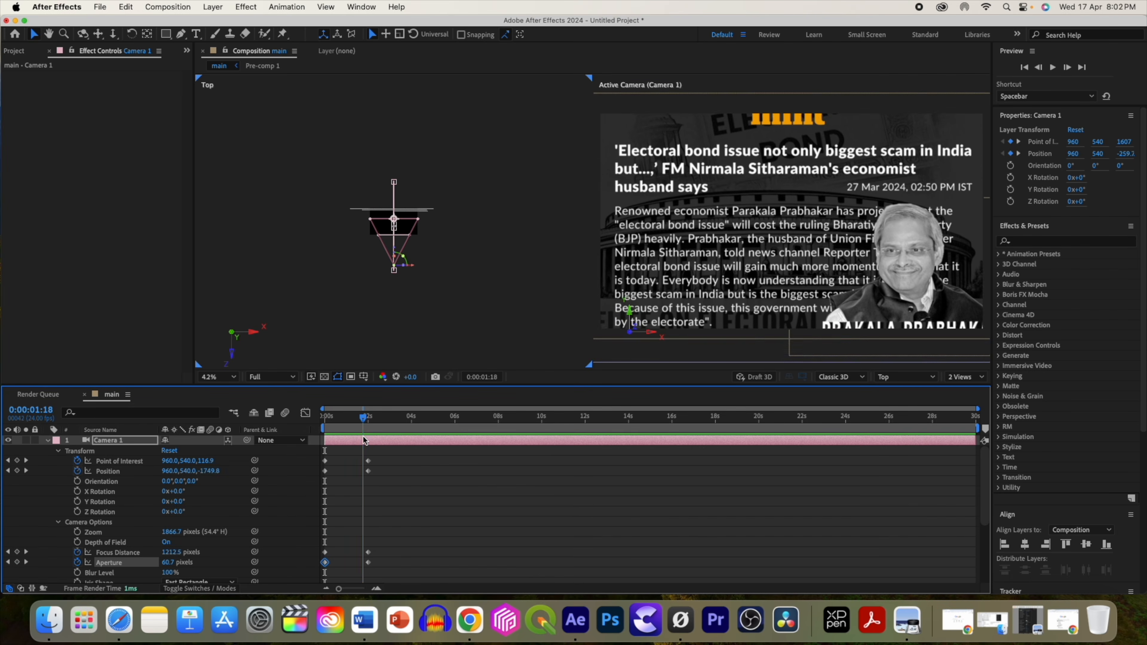
Animate the portrait's position so it rises from about Y 1521 at the start into place at 2 seconds.
{"action": "mouse_move", "coordinate": [356, 437]}
{"action": "left_mouse_down"}
{"action": "mouse_move", "coordinate": [319, 441]}
{"action": "mouse_move", "coordinate": [369, 441]}
{"action": "left_mouse_up"}
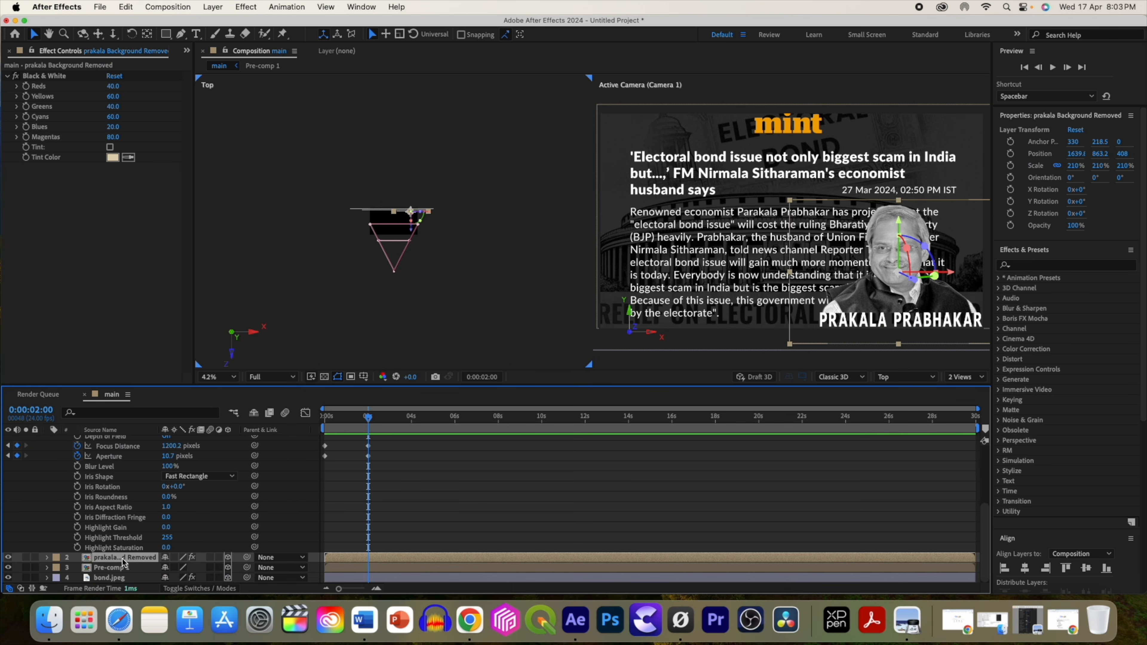
{"action": "key", "text": "p"}
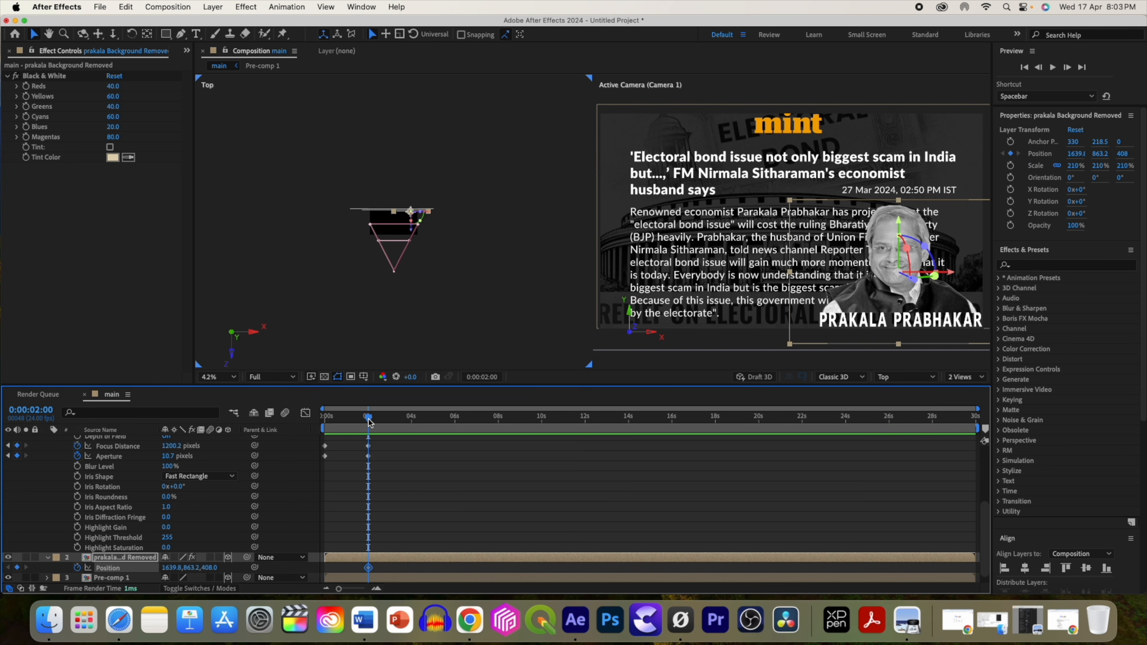
{"action": "left_click_drag", "start_coordinate": [369, 423], "coordinate": [356, 424]}
{"action": "left_click_drag", "start_coordinate": [340, 423], "coordinate": [321, 425]}
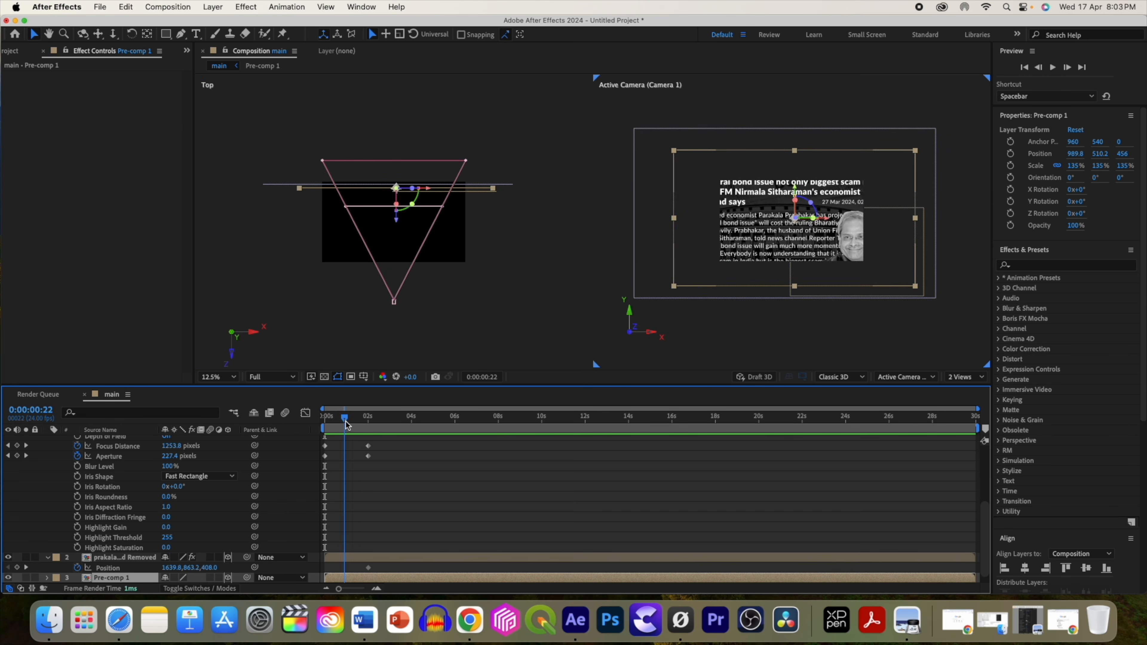
{"action": "left_click_drag", "start_coordinate": [344, 422], "coordinate": [353, 421]}
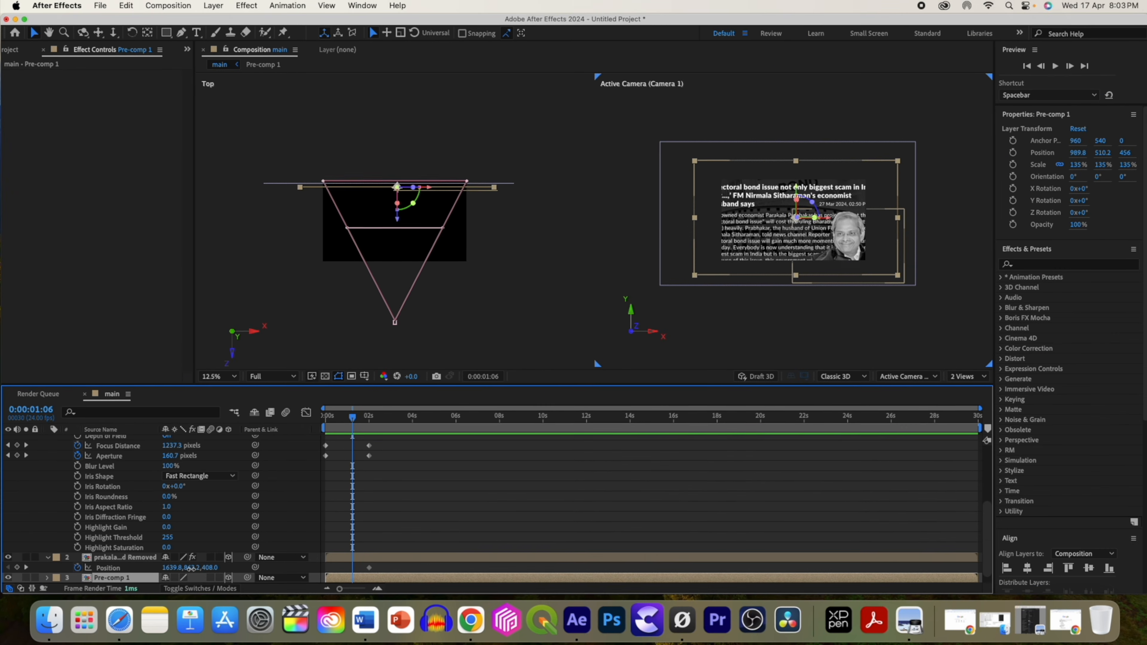
{"action": "left_click_drag", "start_coordinate": [378, 563], "coordinate": [539, 606]}
{"action": "left_click_drag", "start_coordinate": [390, 570], "coordinate": [335, 567]}
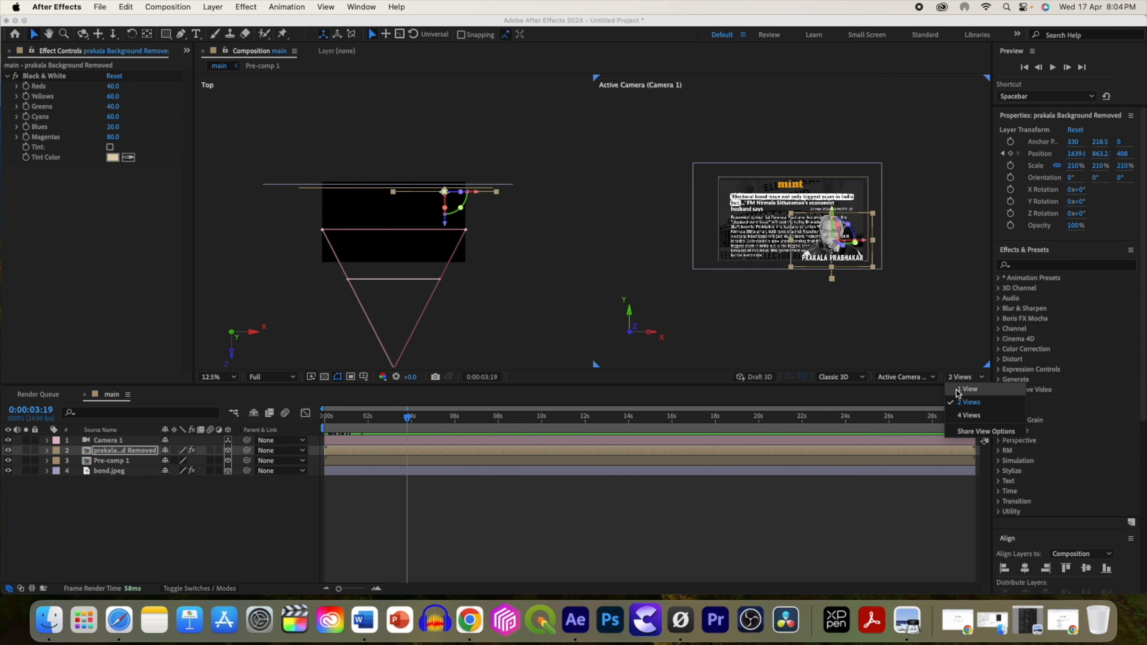
Switch to a single view, fit the zoom, set the preview resolution to Third and play the animation from the start.
{"action": "left_click", "coordinate": [957, 394]}
{"action": "left_click", "coordinate": [220, 377]}
{"action": "left_click", "coordinate": [220, 393]}
{"action": "left_click", "coordinate": [267, 377]}
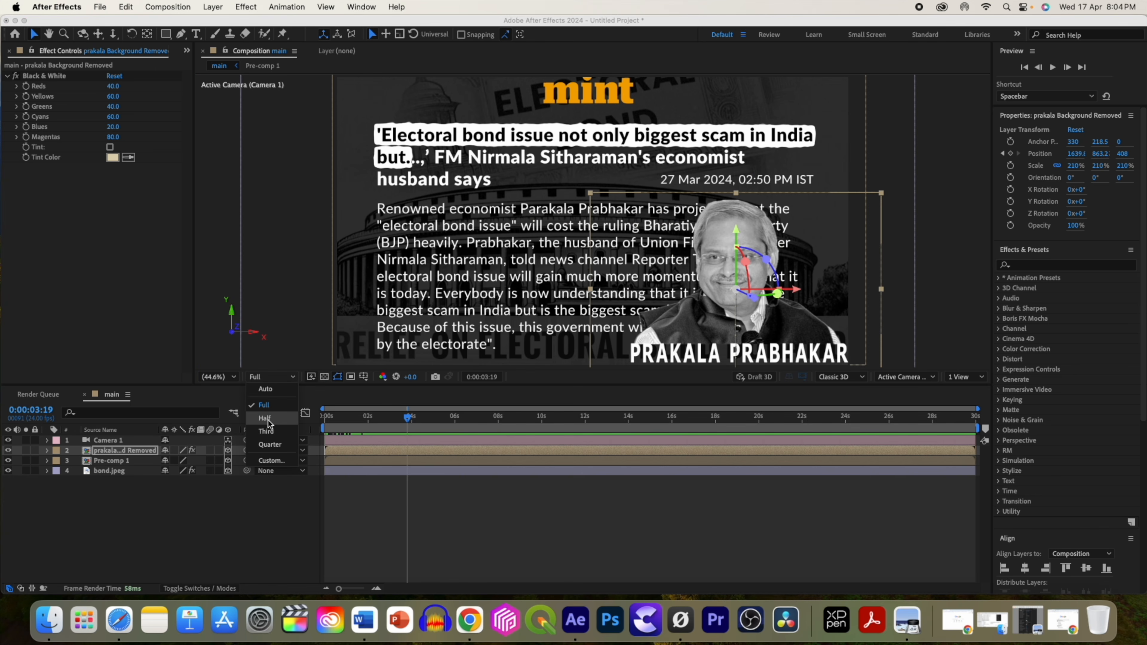
{"action": "left_click", "coordinate": [267, 426]}
{"action": "left_click_drag", "start_coordinate": [407, 417], "coordinate": [293, 422]}
{"action": "key", "text": "space"}
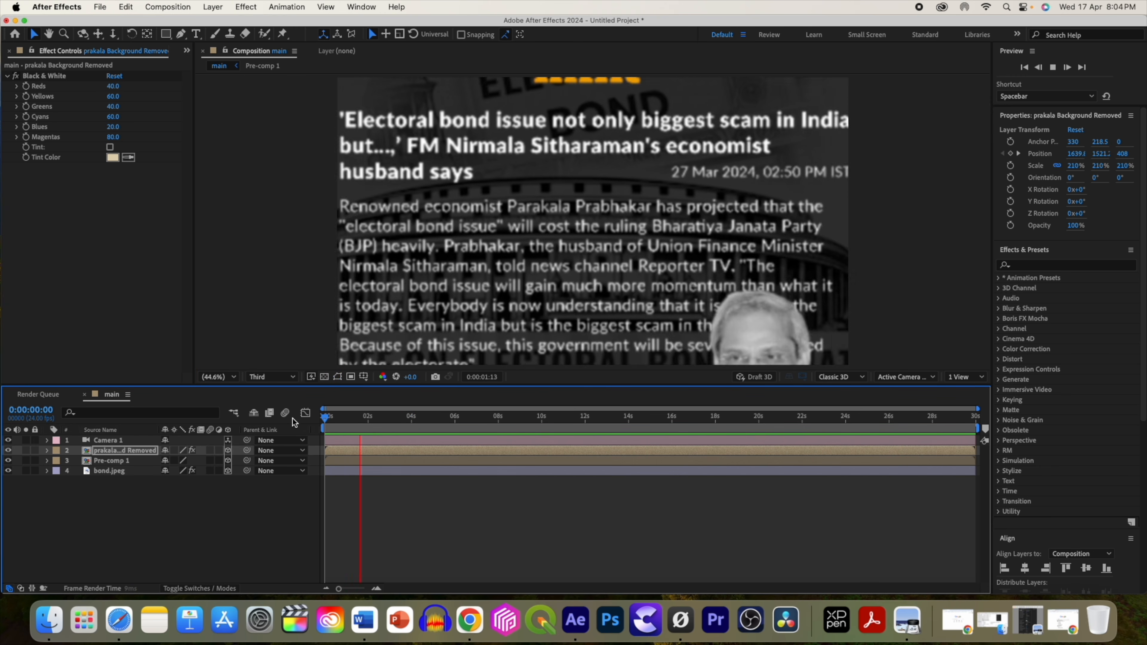
Search the effects for glow and apply Glow to the portrait layer.
{"action": "left_click", "coordinate": [1066, 265]}
{"action": "type", "text": "glow"}
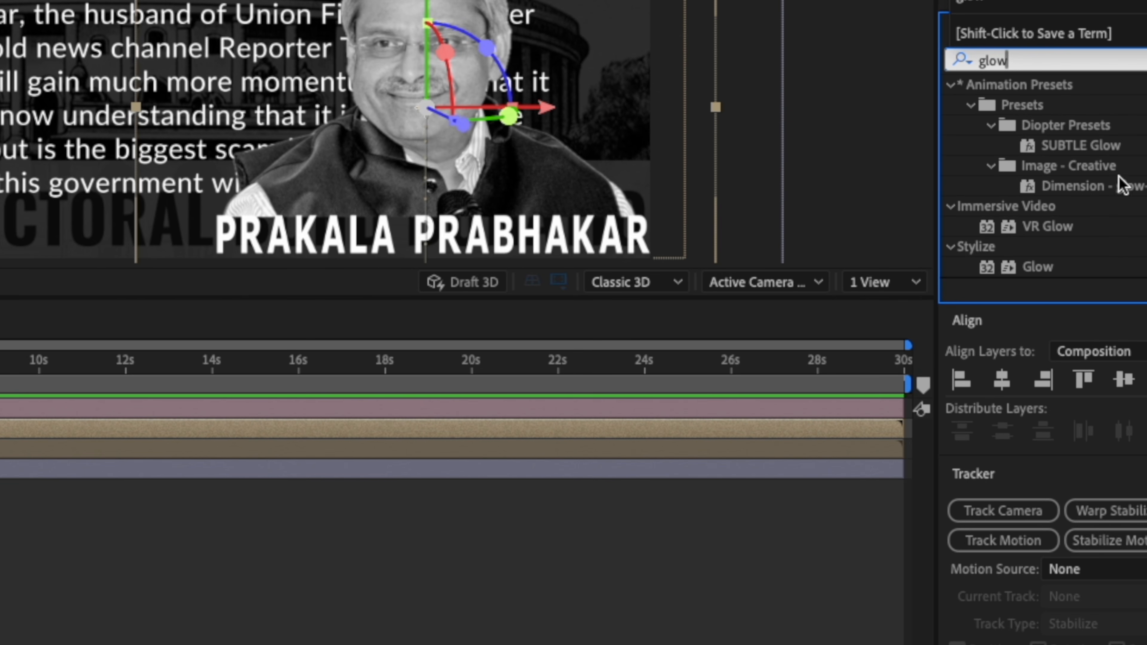
{"action": "double_click", "coordinate": [1031, 269]}
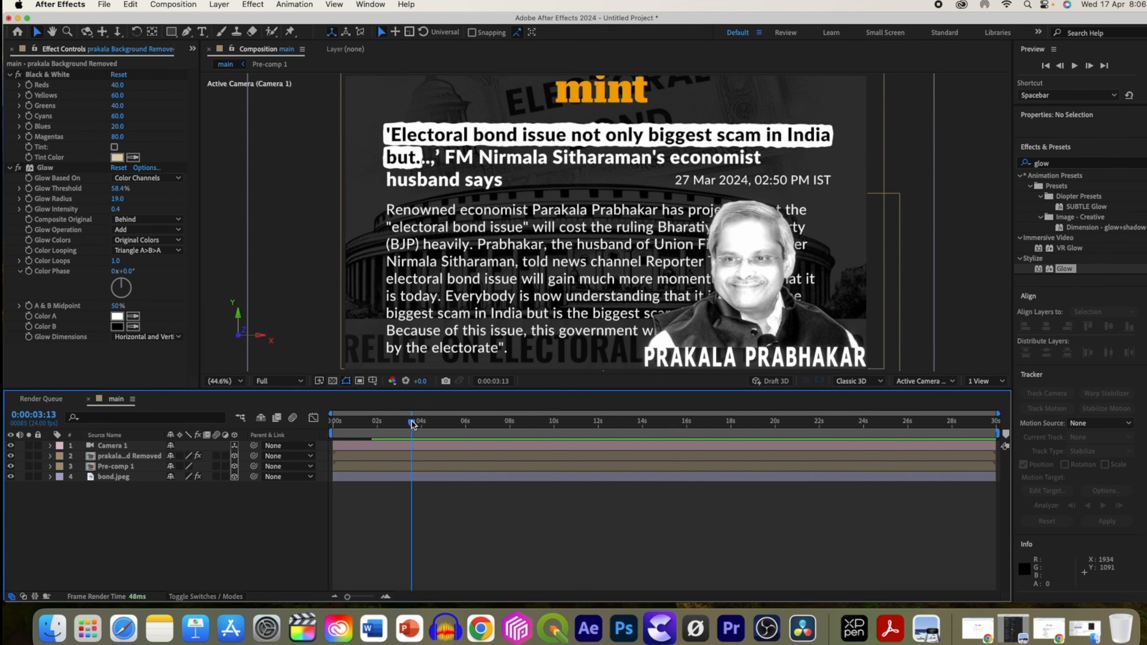
{"action": "key", "text": "space"}
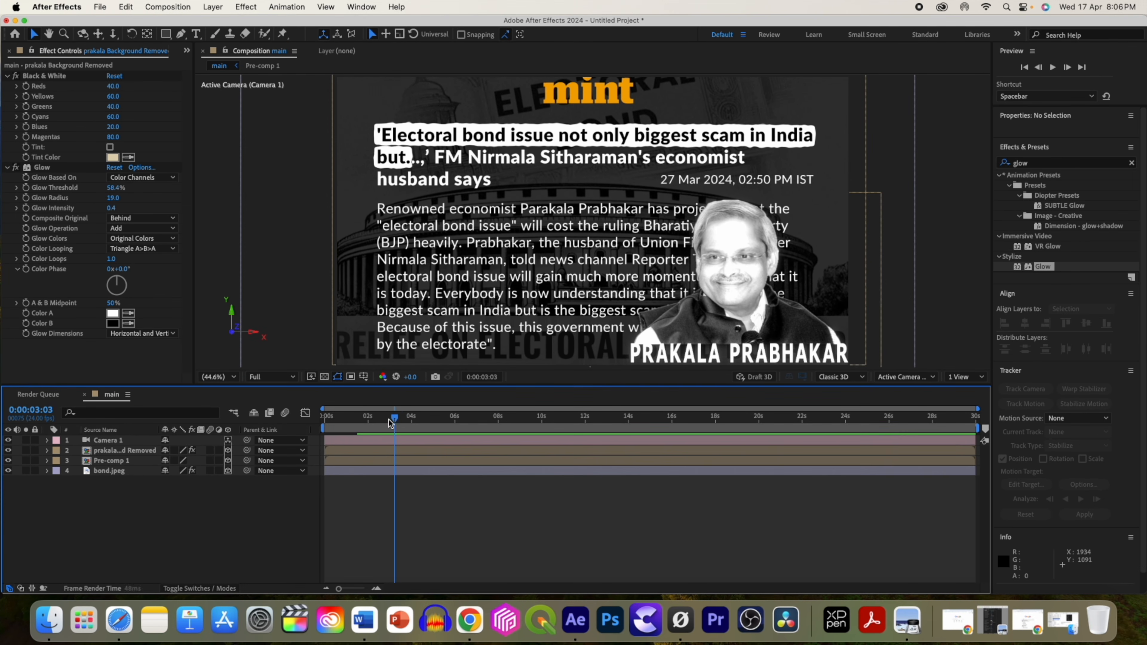
Add a new Point light with 193% intensity to the main composition.
{"action": "right_click", "coordinate": [134, 508]}
{"action": "mouse_move", "coordinate": [156, 442]}
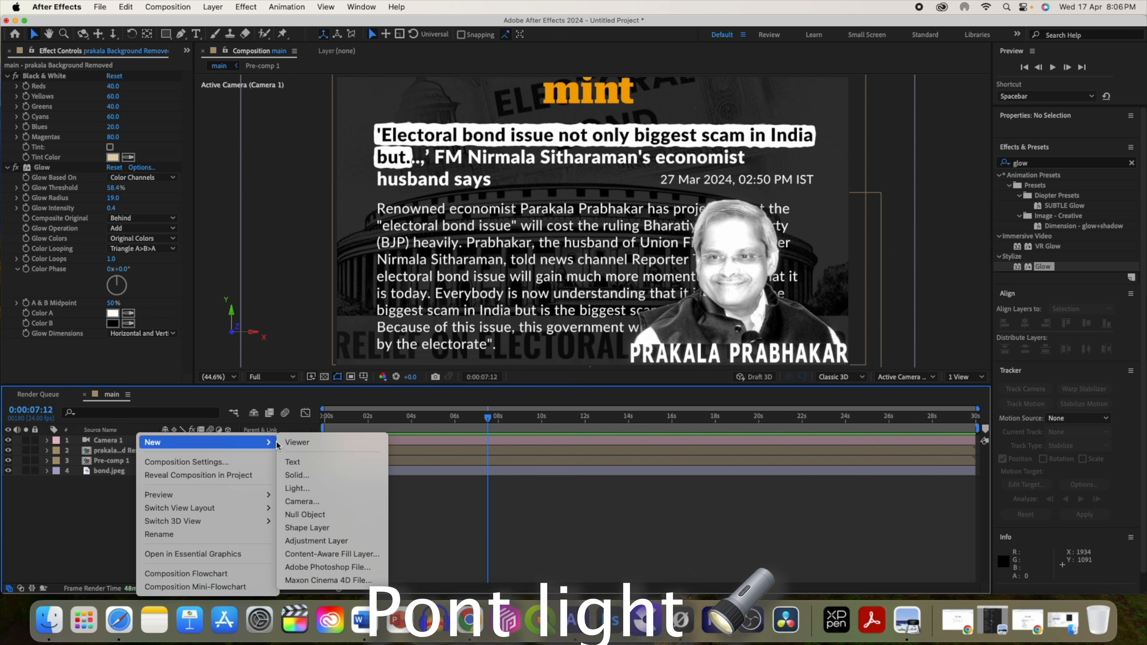
{"action": "left_click", "coordinate": [300, 489]}
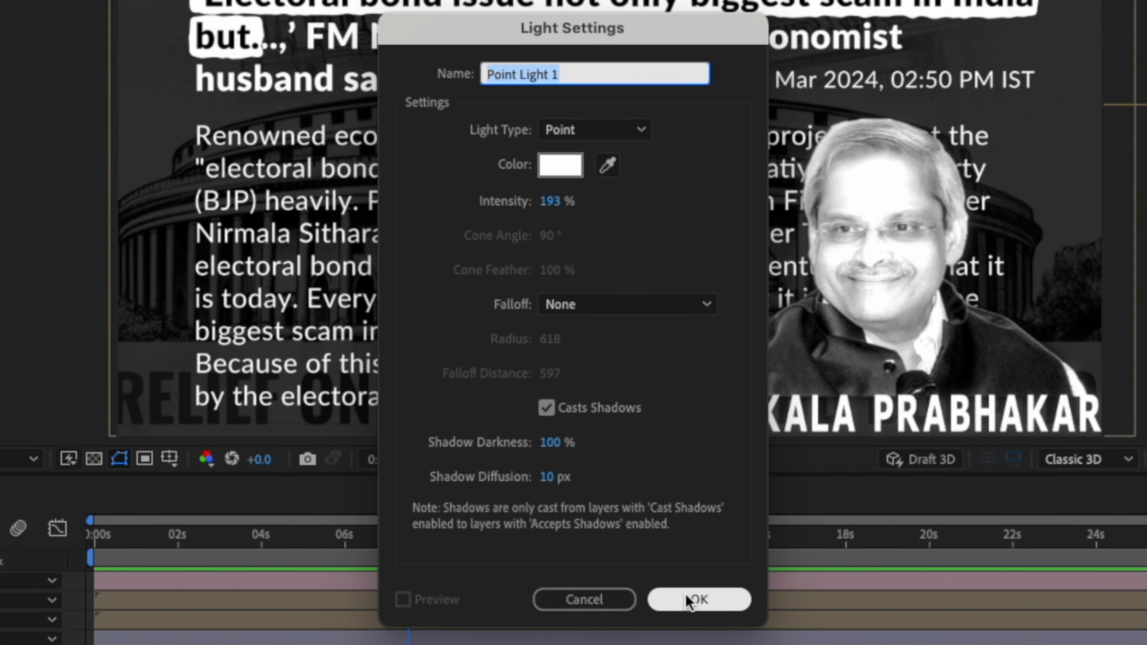
{"action": "left_click", "coordinate": [698, 610]}
{"action": "left_click", "coordinate": [646, 532]}
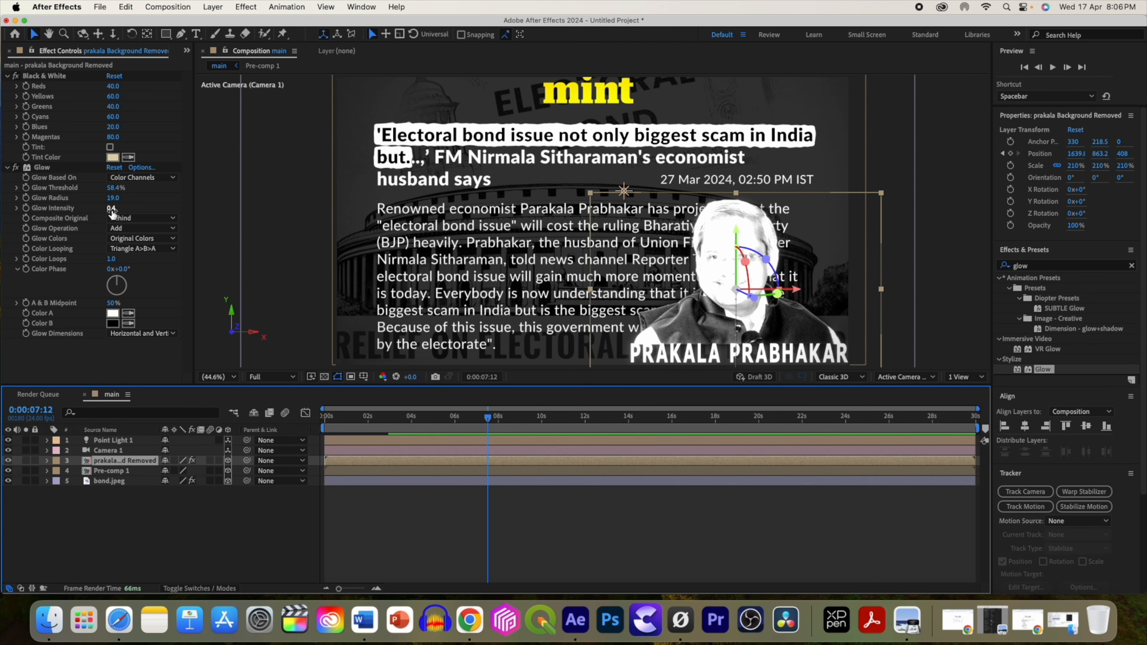
Lower the portrait glow's radius to 18.
{"action": "left_click_drag", "start_coordinate": [113, 200], "coordinate": [93, 202]}
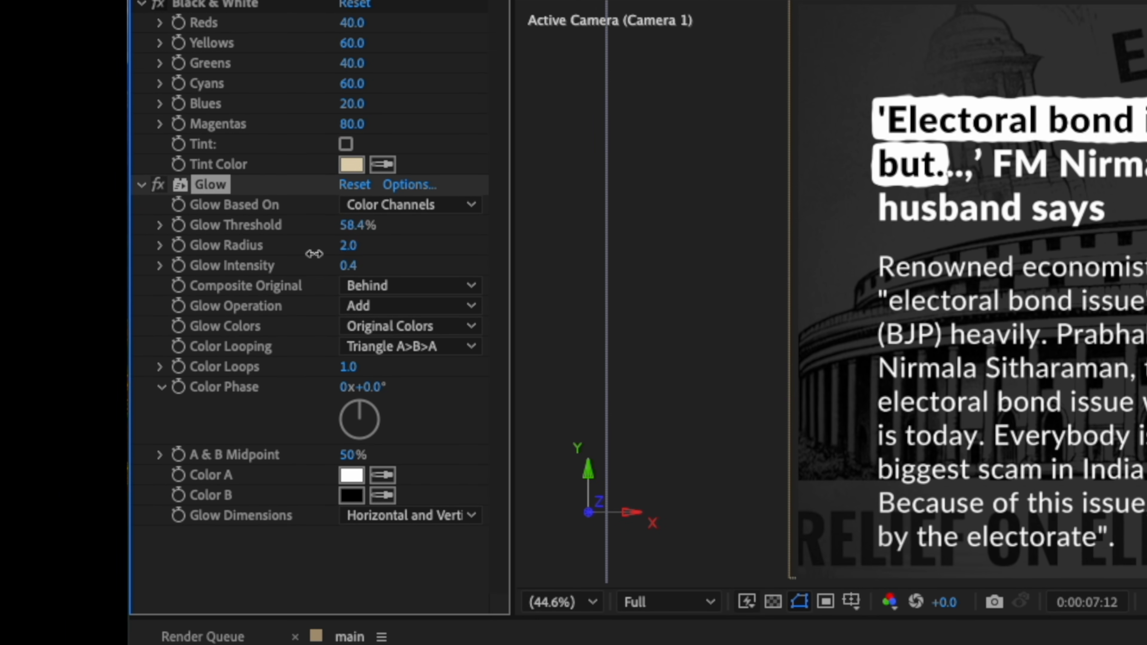
{"action": "left_click_drag", "start_coordinate": [314, 254], "coordinate": [337, 227]}
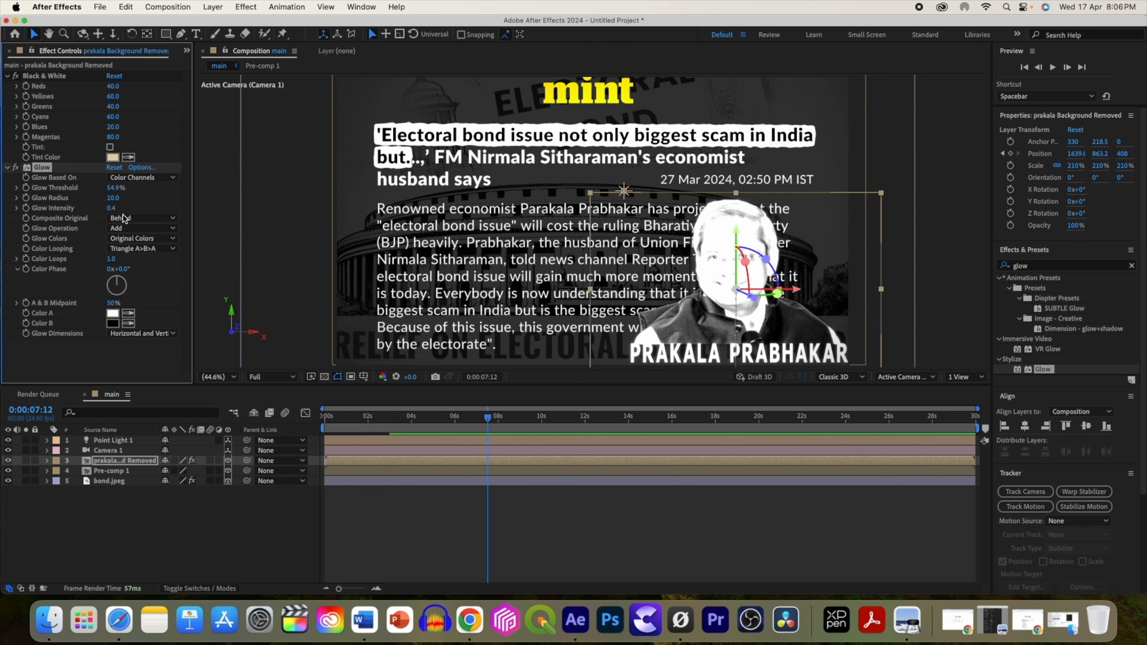
Switch to two views and move the point light toward the article in the Top view, to about Z -51.
{"action": "left_click", "coordinate": [958, 378]}
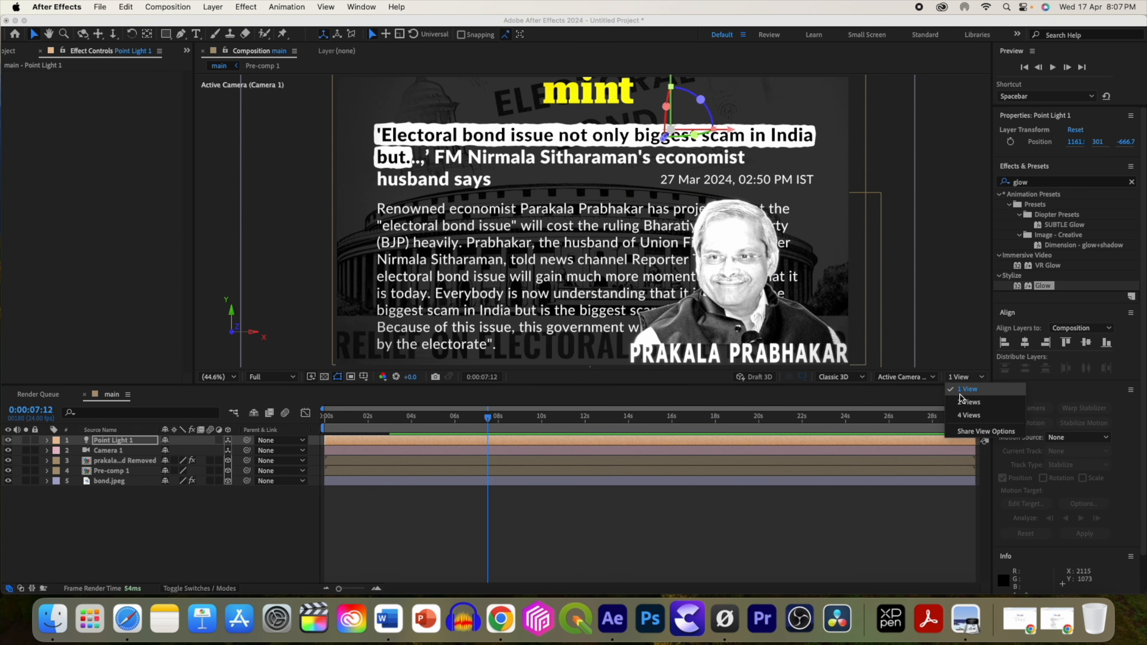
{"action": "left_click", "coordinate": [961, 400]}
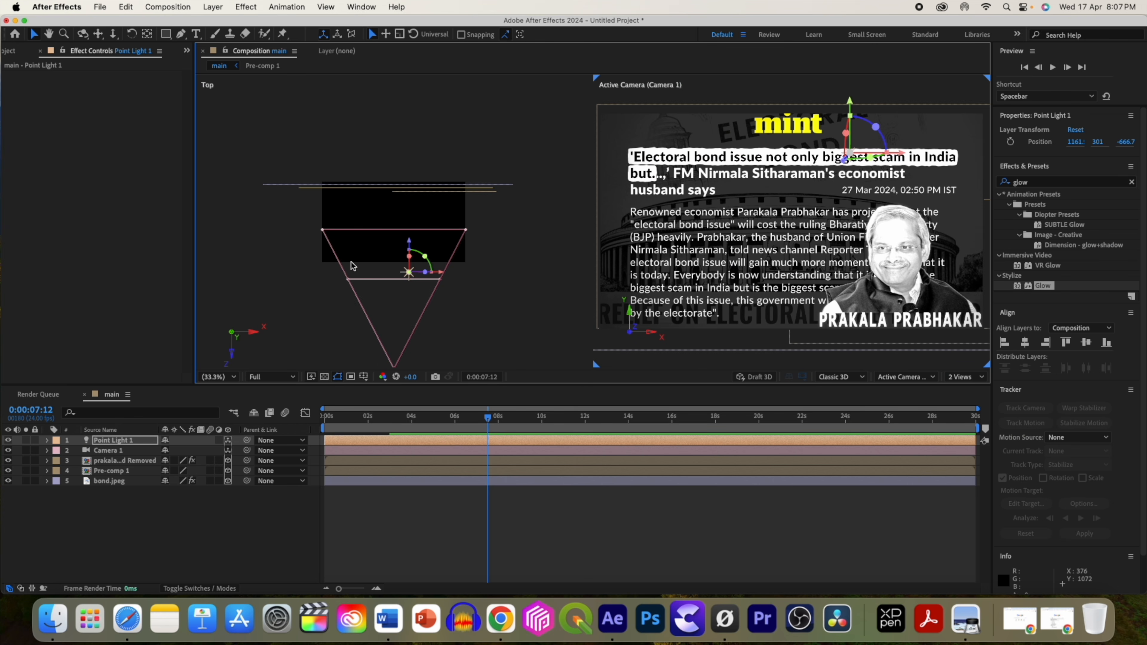
{"action": "left_click_drag", "start_coordinate": [394, 278], "coordinate": [411, 225]}
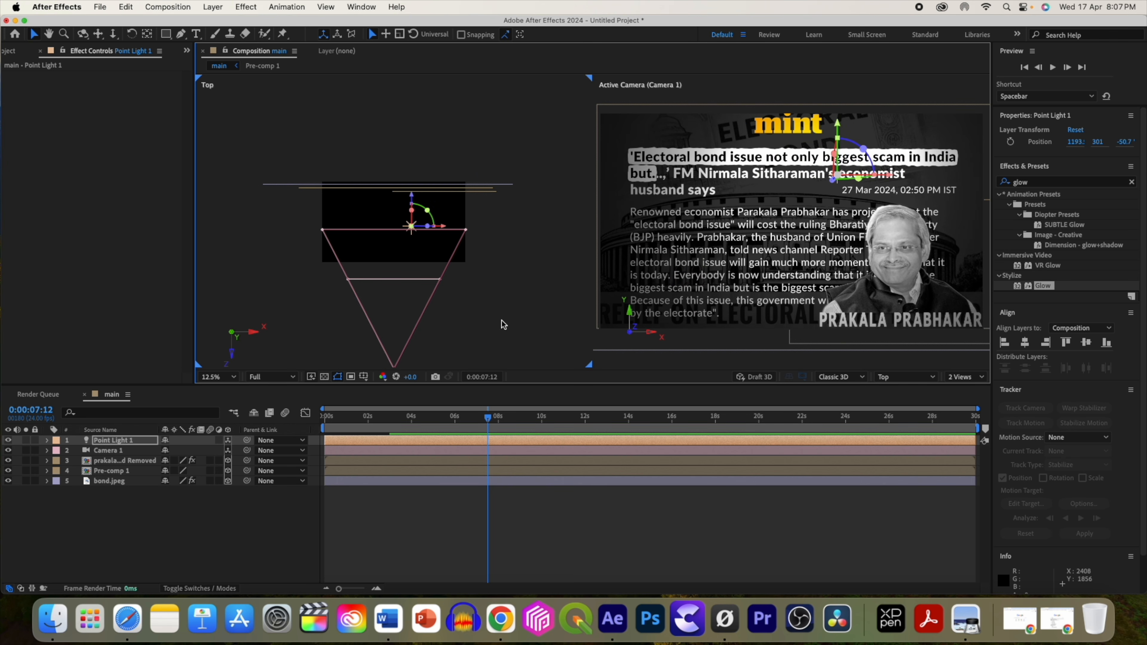
Reopen the point light's settings and confirm its intensity at 234%.
{"action": "left_click", "coordinate": [474, 419]}
{"action": "double_click", "coordinate": [113, 440]}
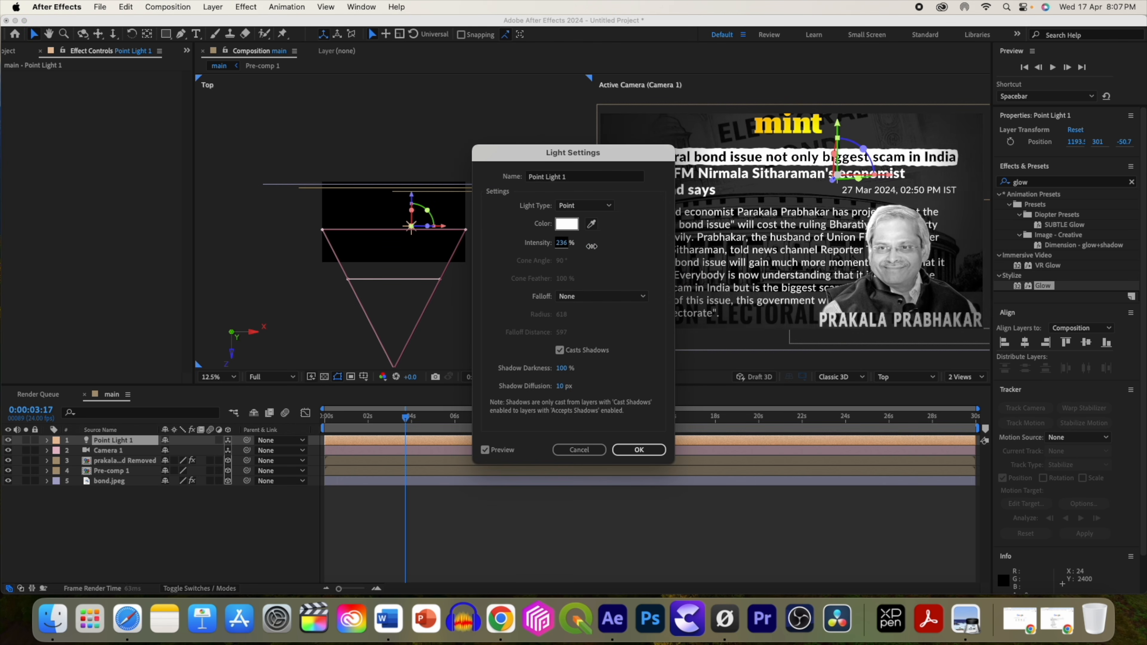
{"action": "left_click", "coordinate": [638, 449]}
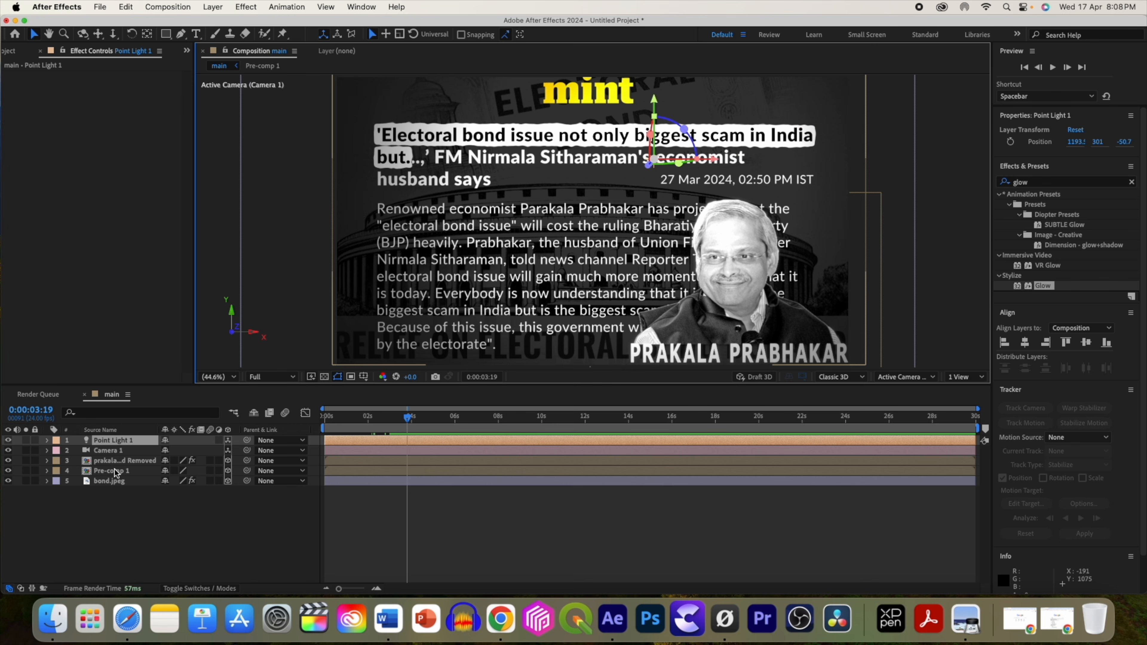
Open Pre-comp 1 and reduce the body text layer's opacity to 73%.
{"action": "double_click", "coordinate": [116, 471]}
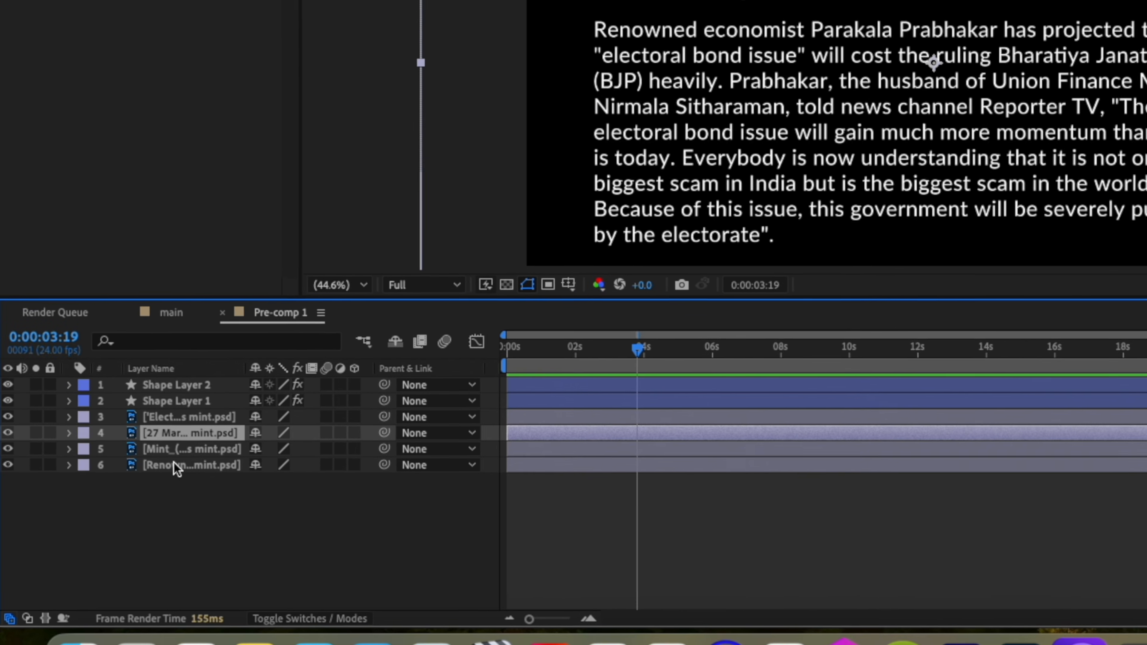
{"action": "left_click", "coordinate": [124, 491]}
{"action": "key", "text": "t"}
{"action": "left_click_drag", "start_coordinate": [319, 469], "coordinate": [291, 473]}
Set the date layer's opacity to 70%.
{"action": "left_click", "coordinate": [242, 408]}
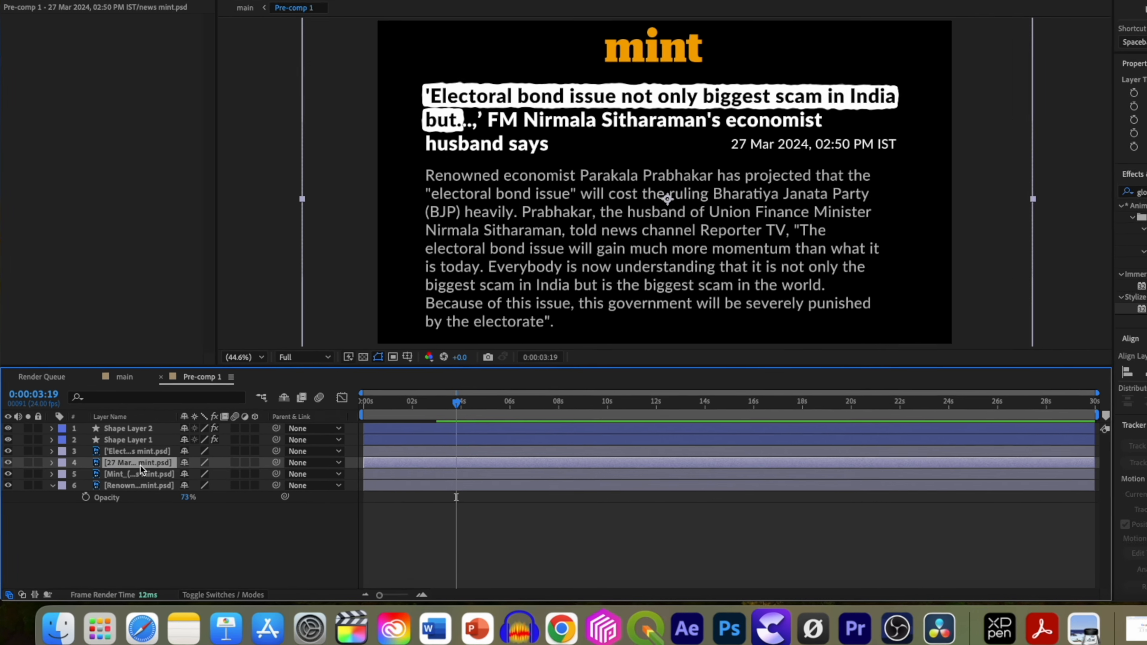
{"action": "key", "text": "t"}
{"action": "left_click", "coordinate": [188, 474]}
{"action": "type", "text": "70"}
{"action": "key", "text": "Return"}
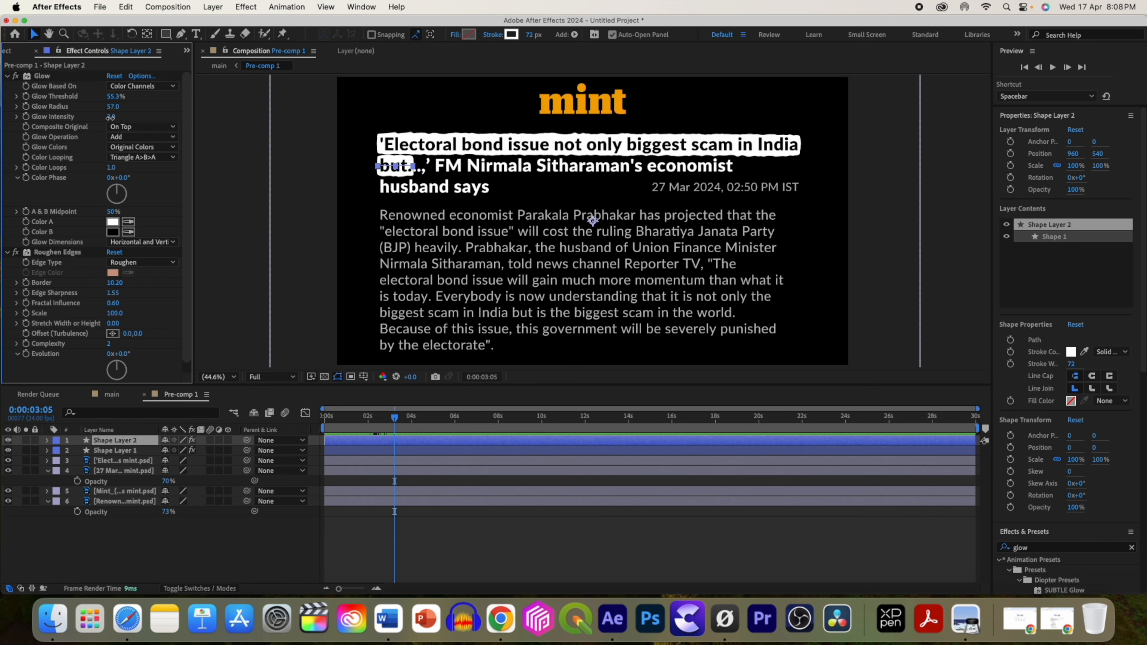
Increase the headline highlight shape's glow radius to 108 and intensity to 3.7.
{"action": "left_click_drag", "start_coordinate": [111, 116], "coordinate": [134, 109]}
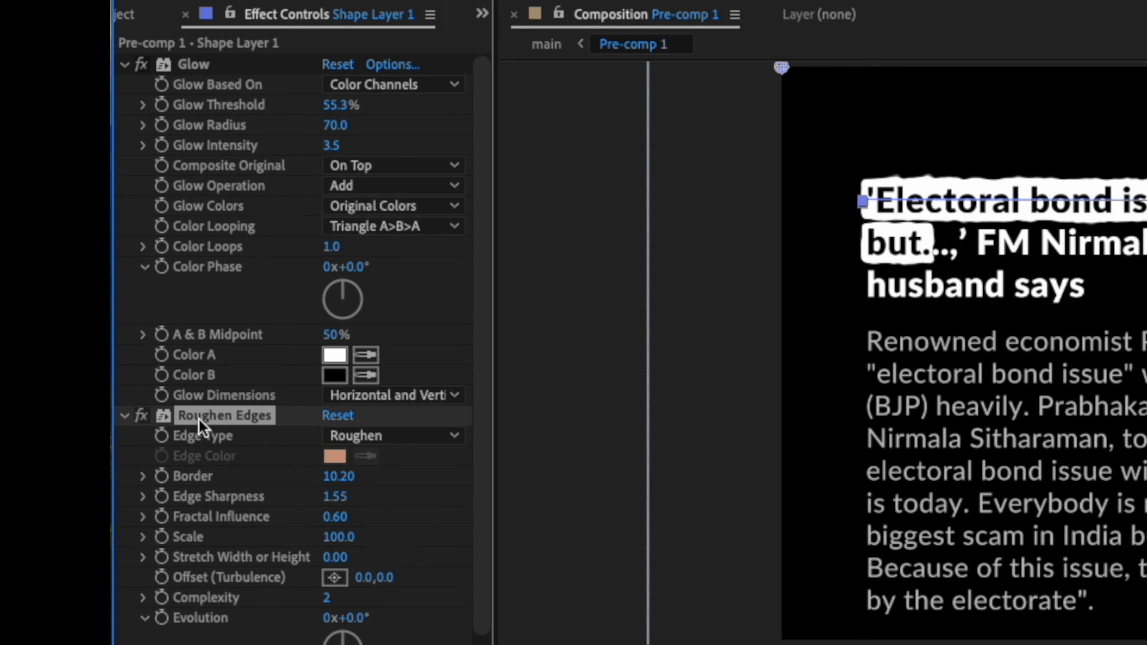
{"action": "left_click_drag", "start_coordinate": [199, 419], "coordinate": [198, 64]}
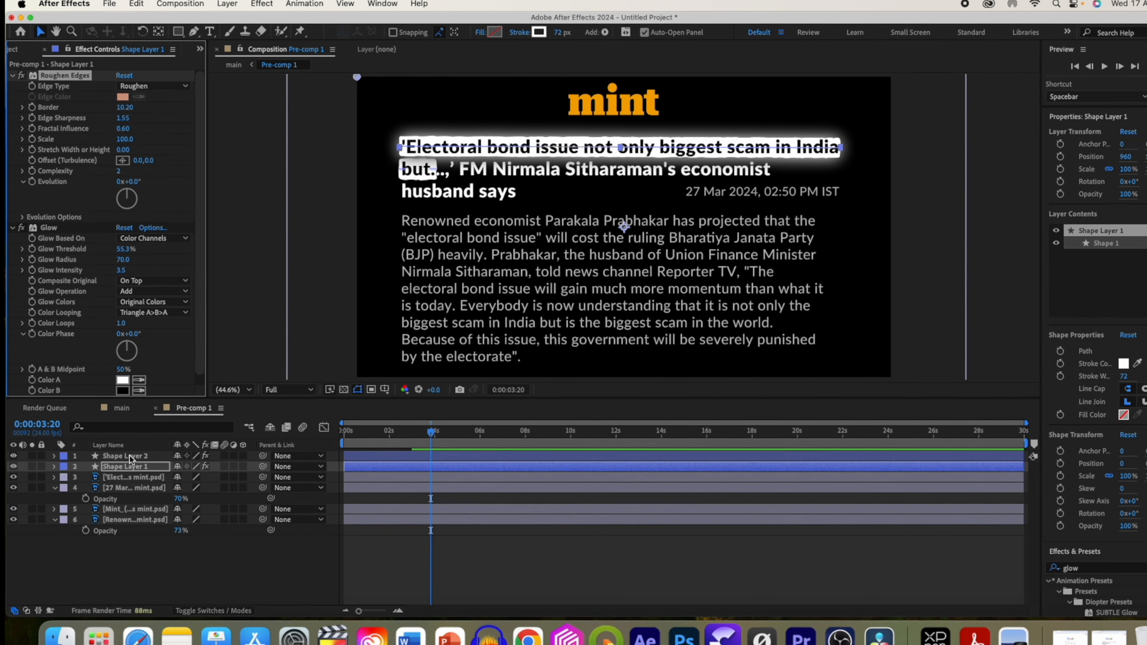
{"action": "left_click", "coordinate": [130, 456]}
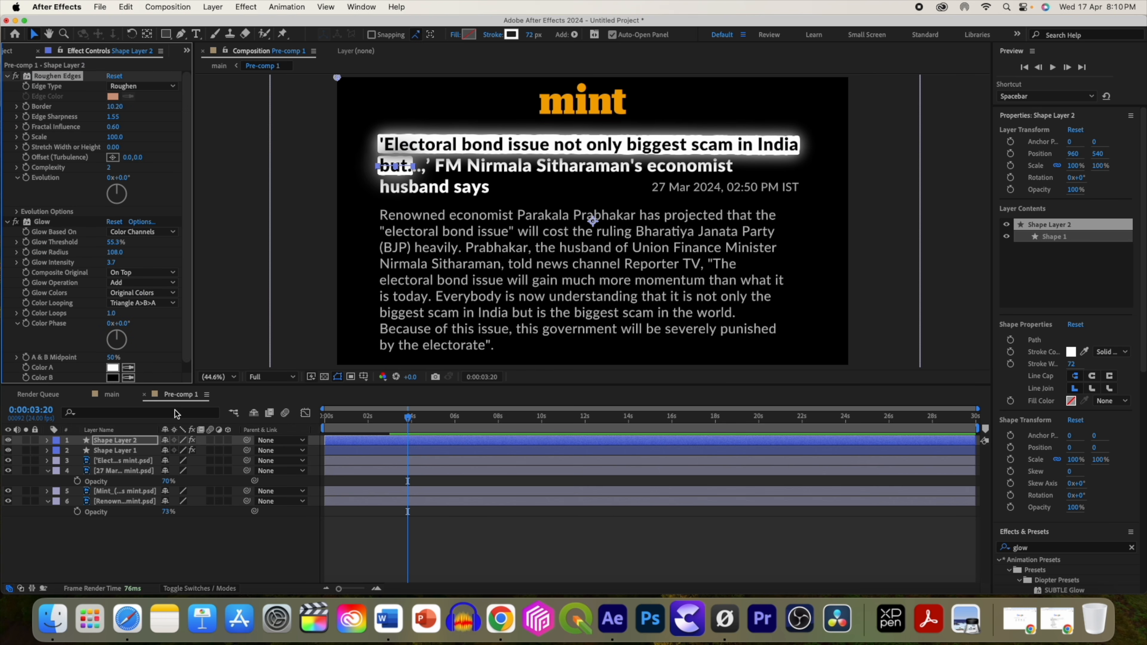
Return to the main composition and create a new white 1920 × 1080 solid.
{"action": "left_click", "coordinate": [108, 398]}
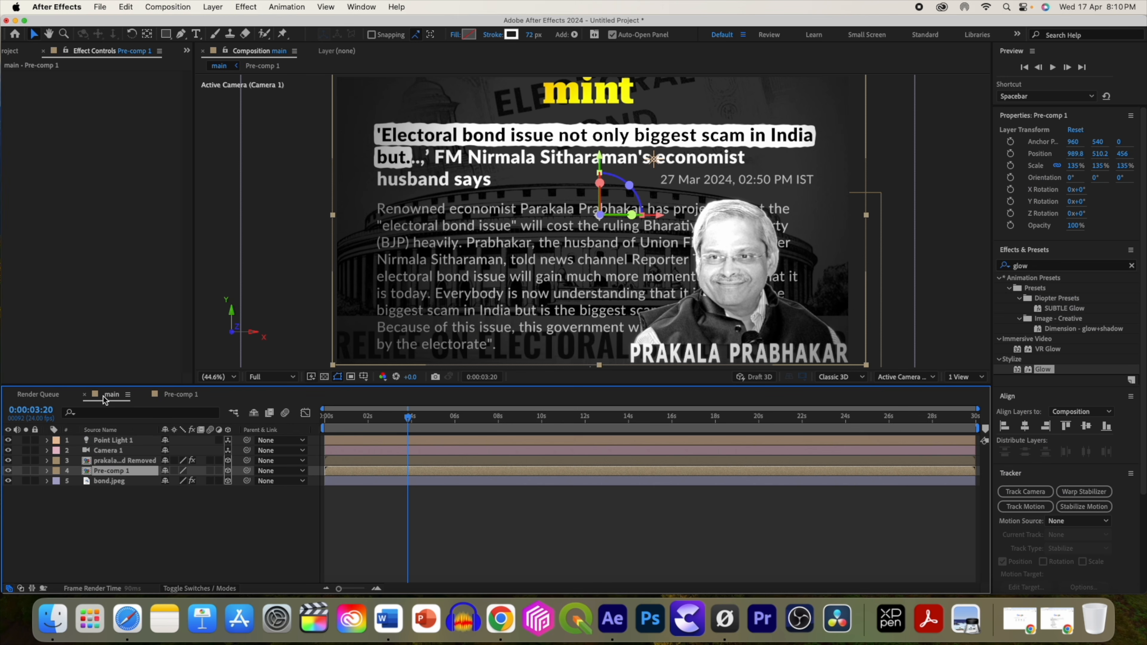
{"action": "right_click", "coordinate": [172, 436]}
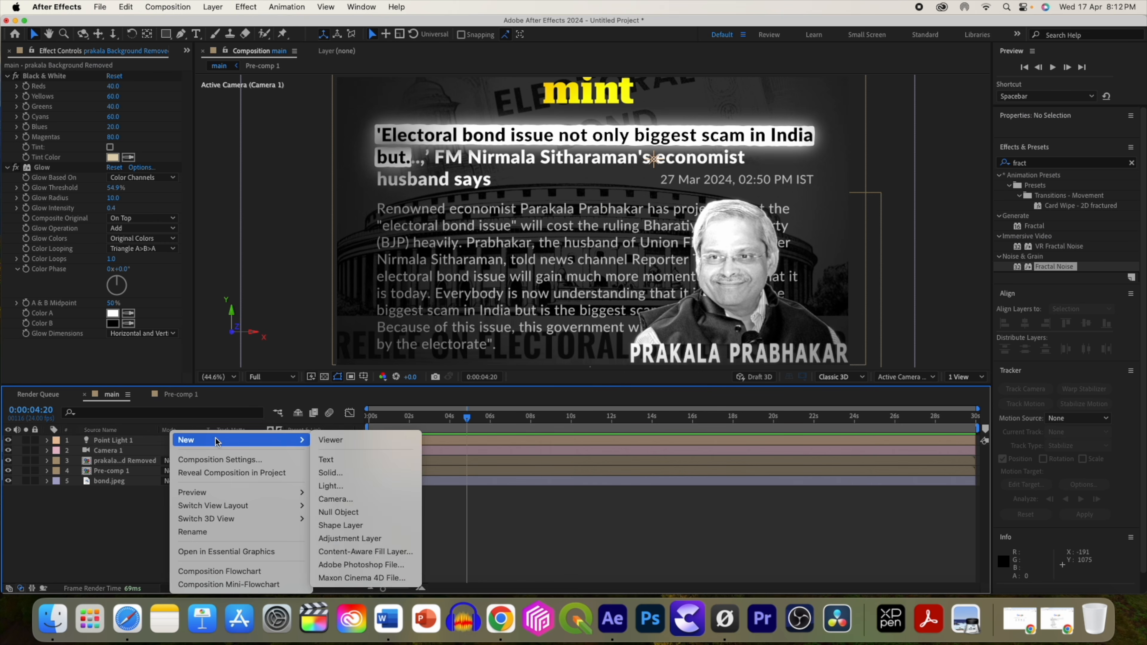
{"action": "left_click", "coordinate": [461, 474]}
{"action": "left_click", "coordinate": [578, 386]}
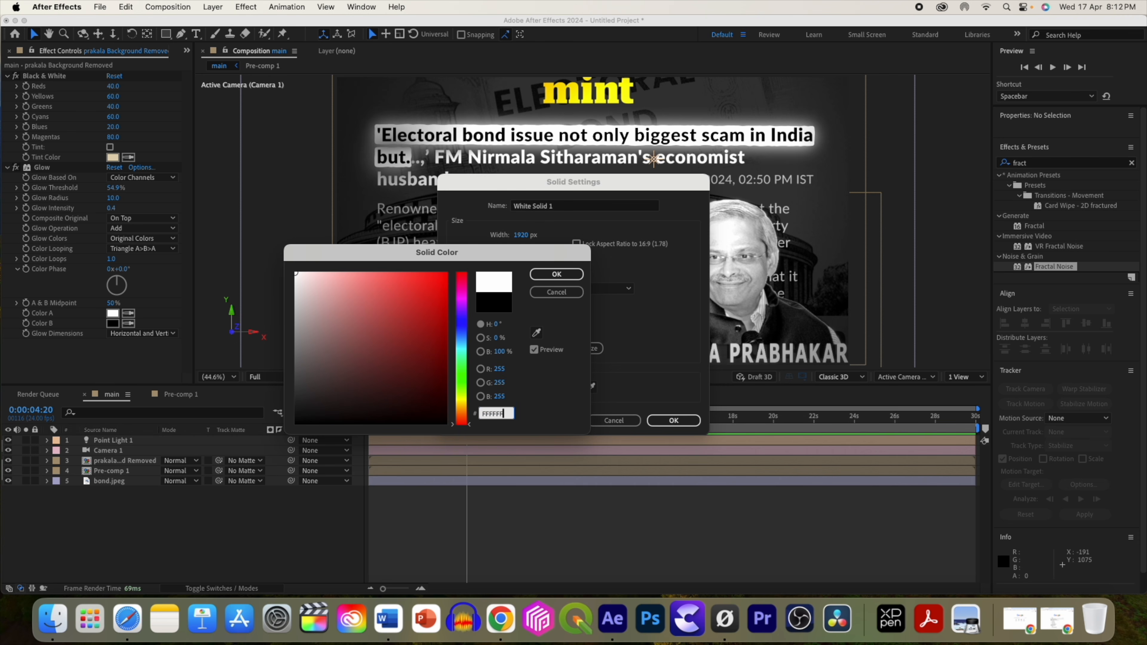
{"action": "key", "text": "Return"}
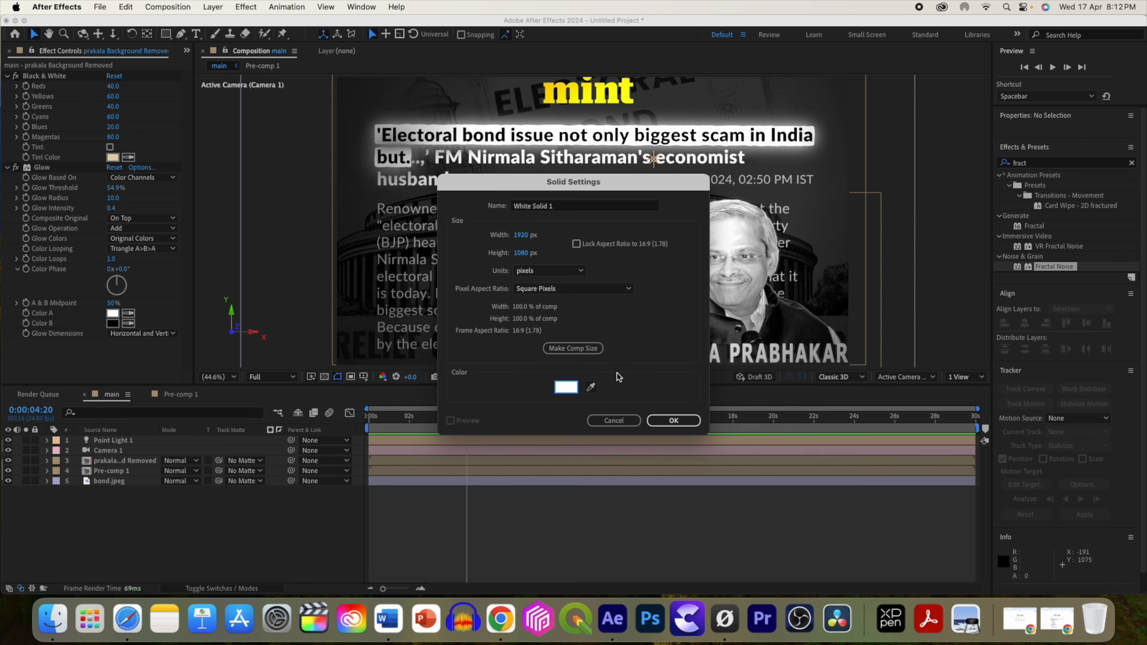
{"action": "key", "text": "Return"}
Apply Fractal Noise to the white solid and set its Contrast to 1422 and Brightness to 544.
{"action": "left_click", "coordinate": [1039, 232]}
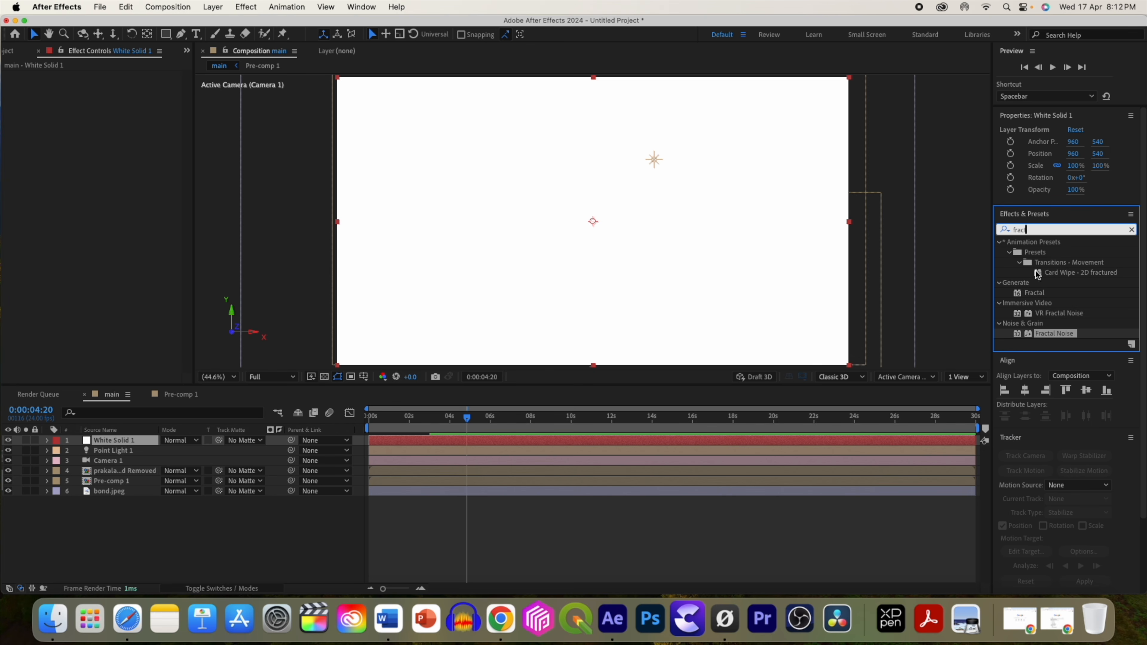
{"action": "left_click_drag", "start_coordinate": [1041, 336], "coordinate": [840, 442]}
{"action": "left_click_drag", "start_coordinate": [116, 117], "coordinate": [713, 123]}
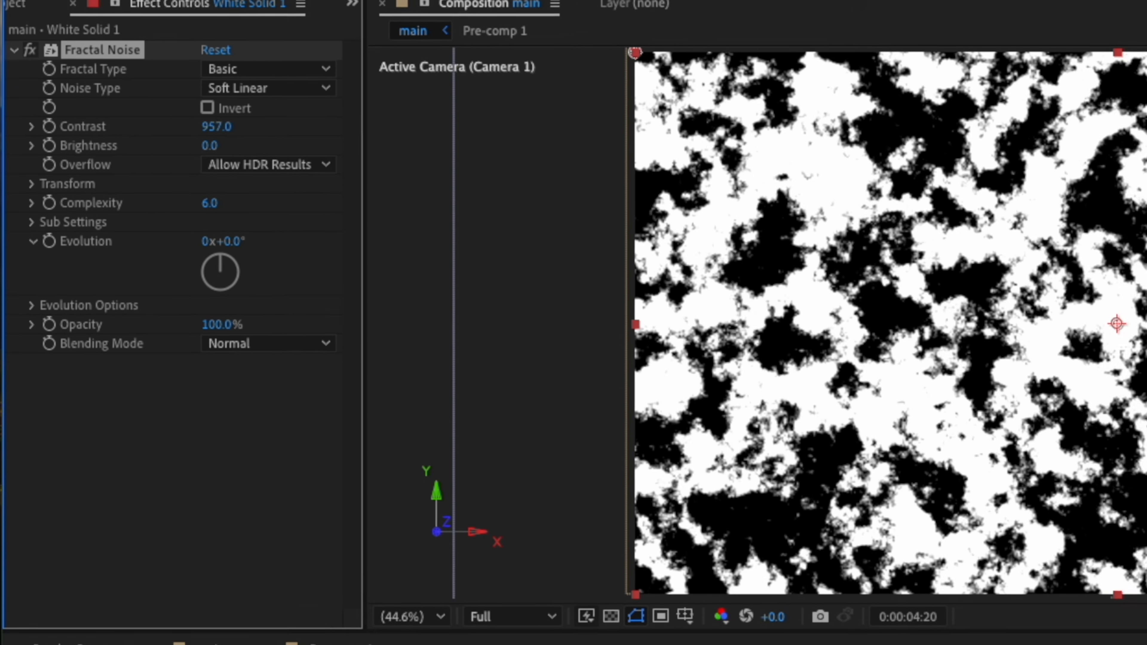
{"action": "left_click_drag", "start_coordinate": [223, 147], "coordinate": [949, 227]}
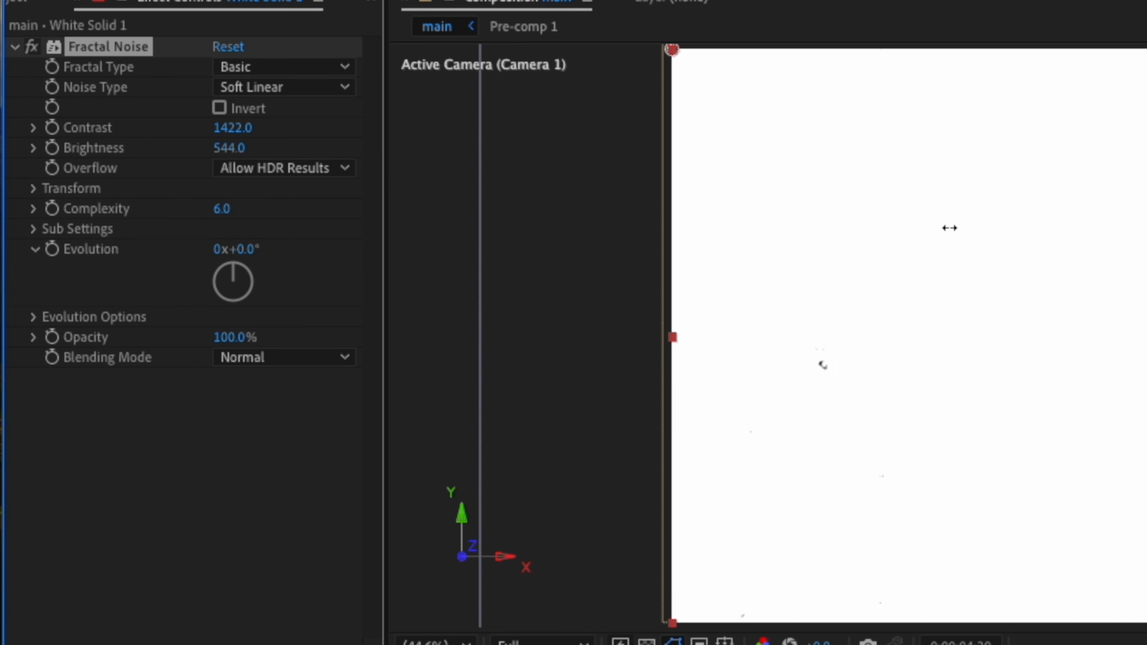
Add the expression time*10 to the fractal noise's Random Seed under Evolution Options.
{"action": "left_click", "coordinate": [34, 318]}
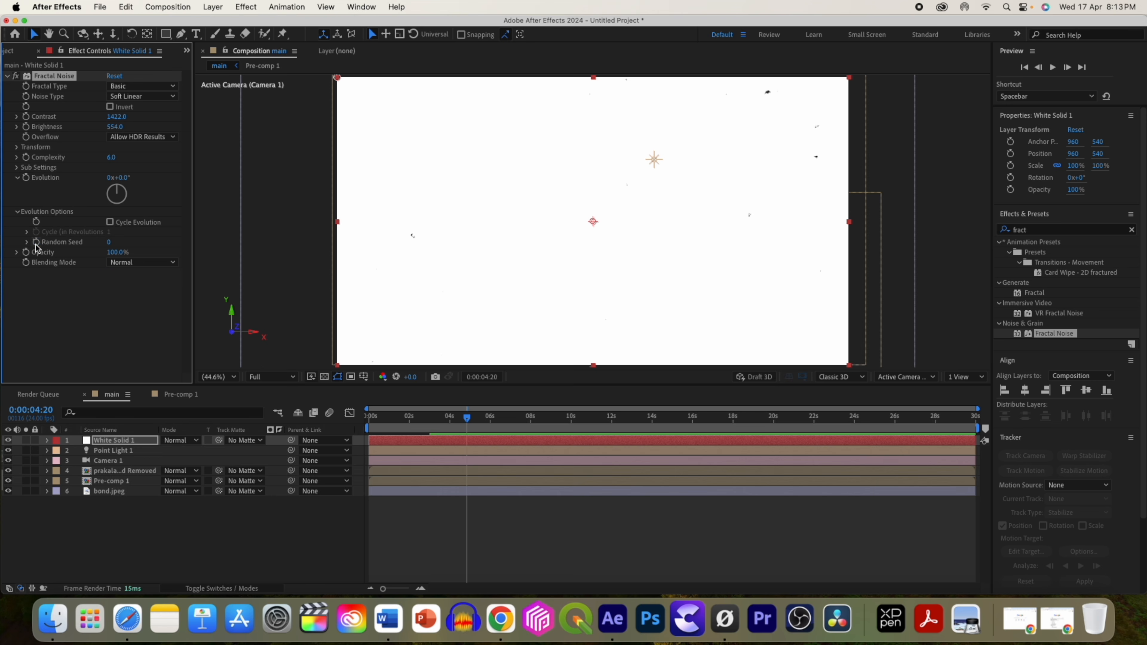
{"action": "left_click", "coordinate": [36, 242], "text": "alt"}
{"action": "type", "text": "time"}
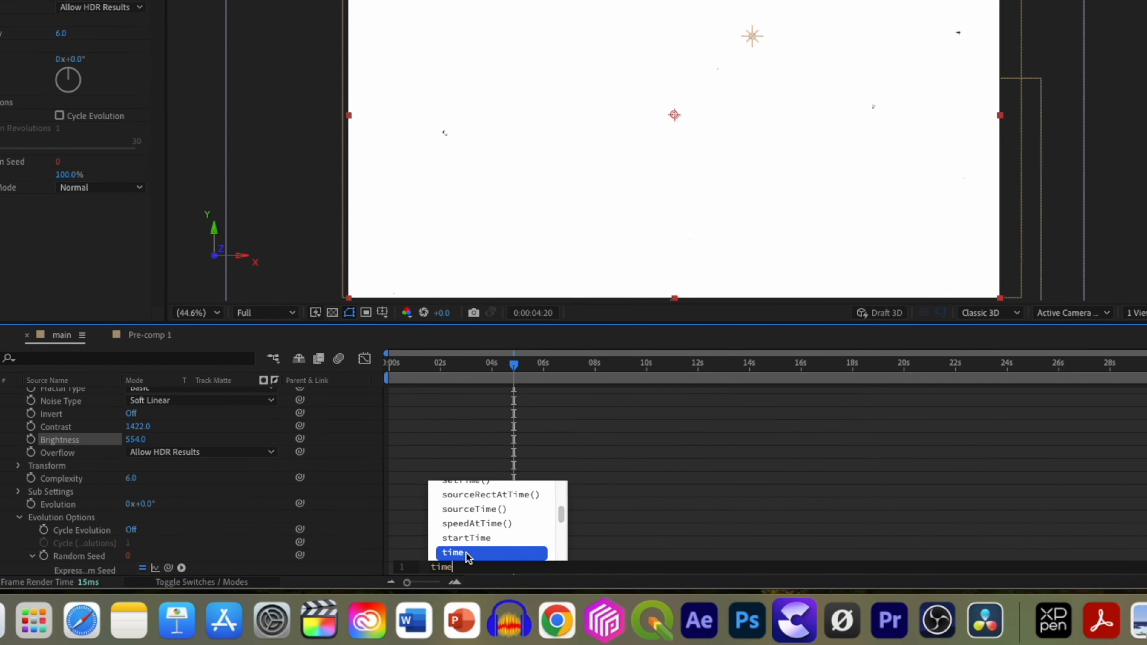
{"action": "double_click", "coordinate": [429, 565]}
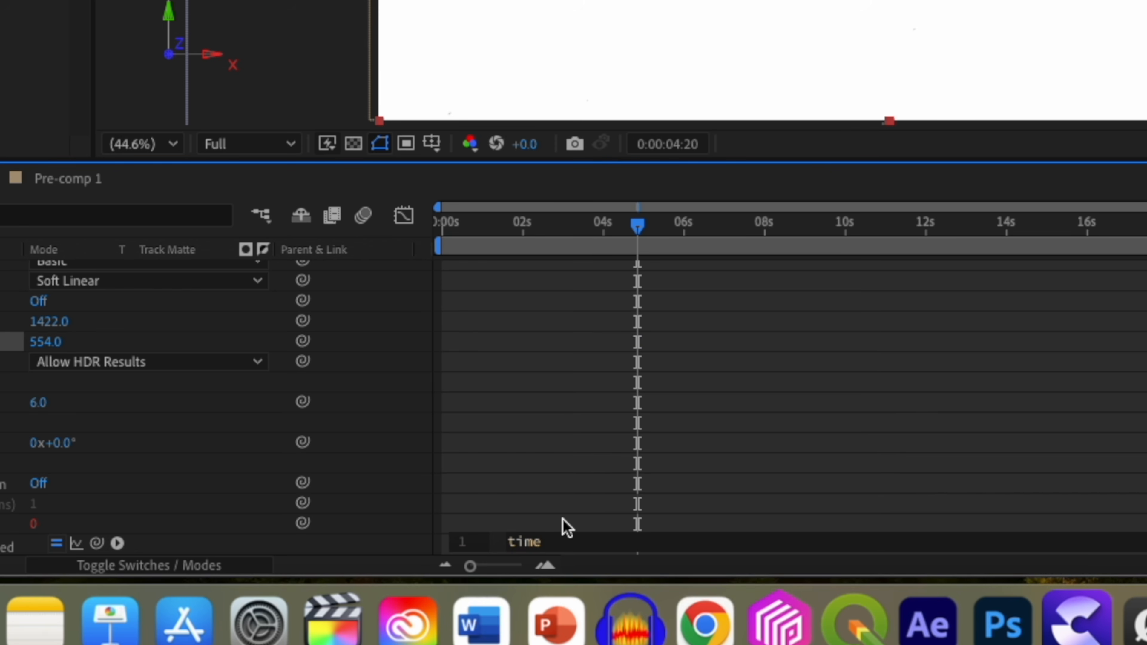
{"action": "type", "text": "*10"}
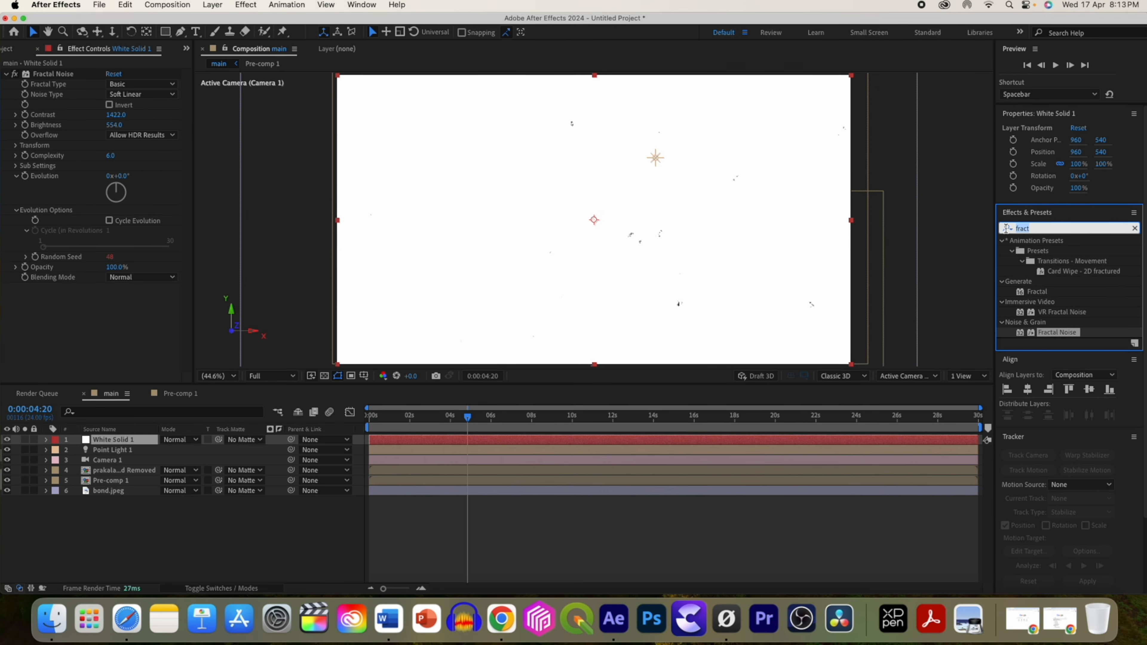
Apply the Invert effect to the white solid and set the solid's blending mode to Add.
{"action": "type", "text": "inv"}
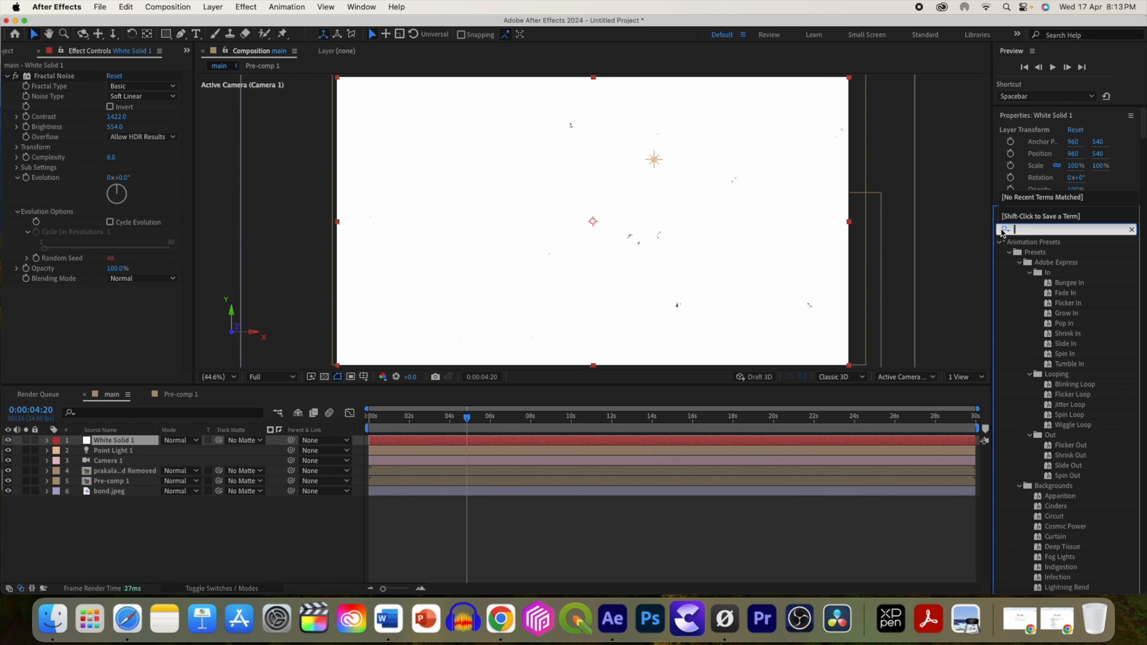
{"action": "left_click_drag", "start_coordinate": [1043, 292], "coordinate": [480, 441]}
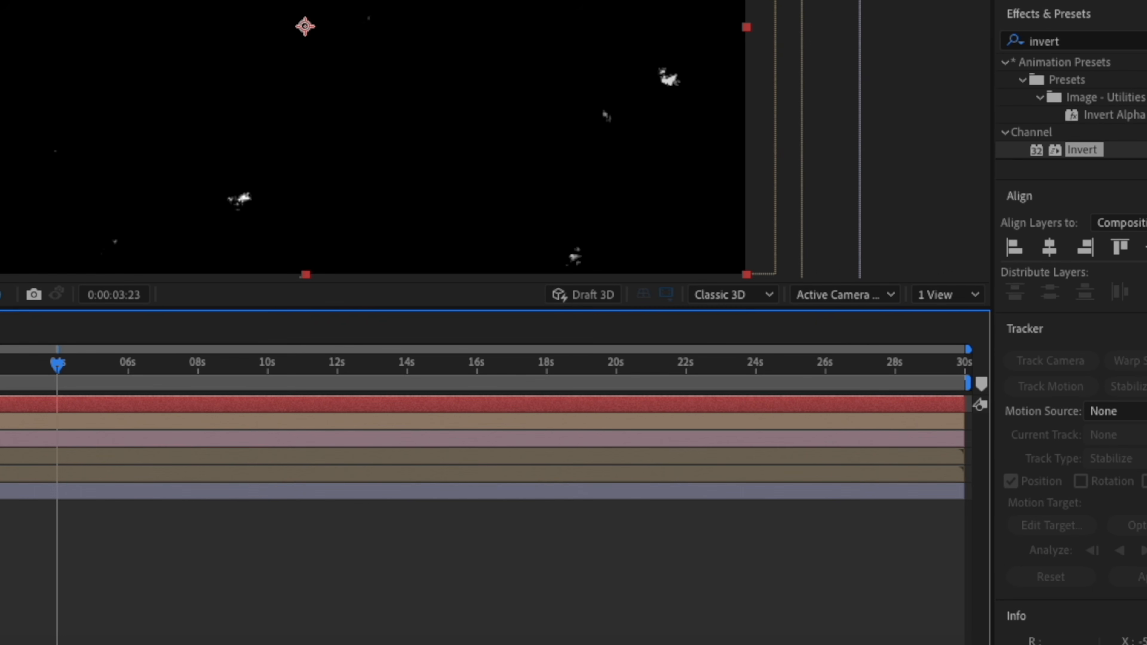
{"action": "left_click", "coordinate": [69, 434]}
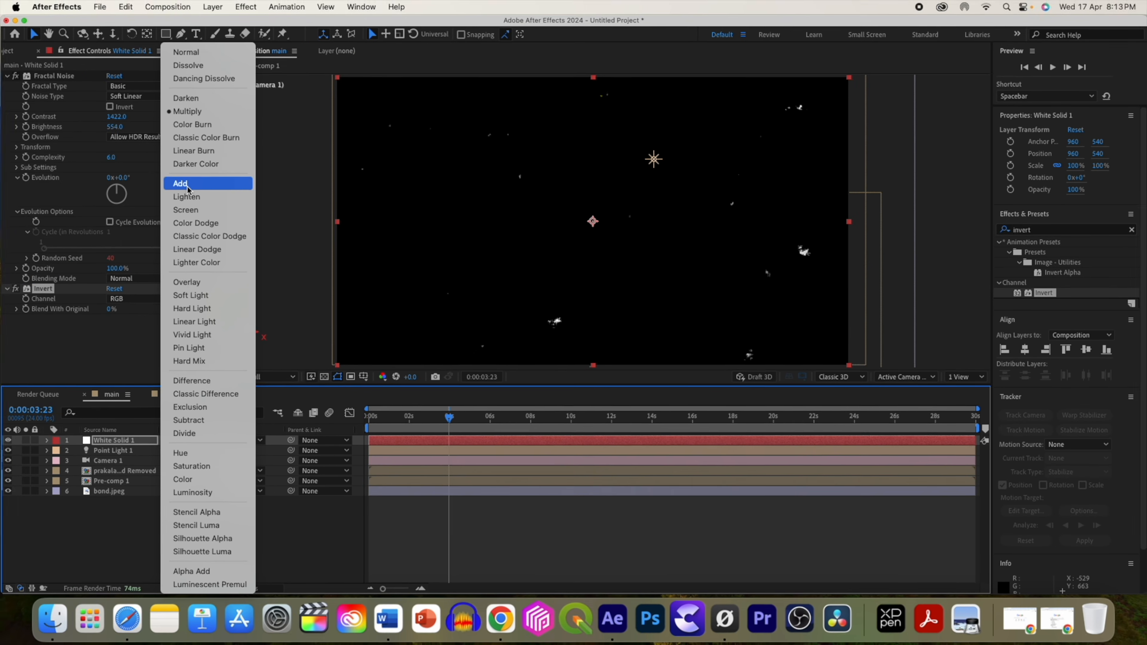
{"action": "left_click", "coordinate": [189, 185]}
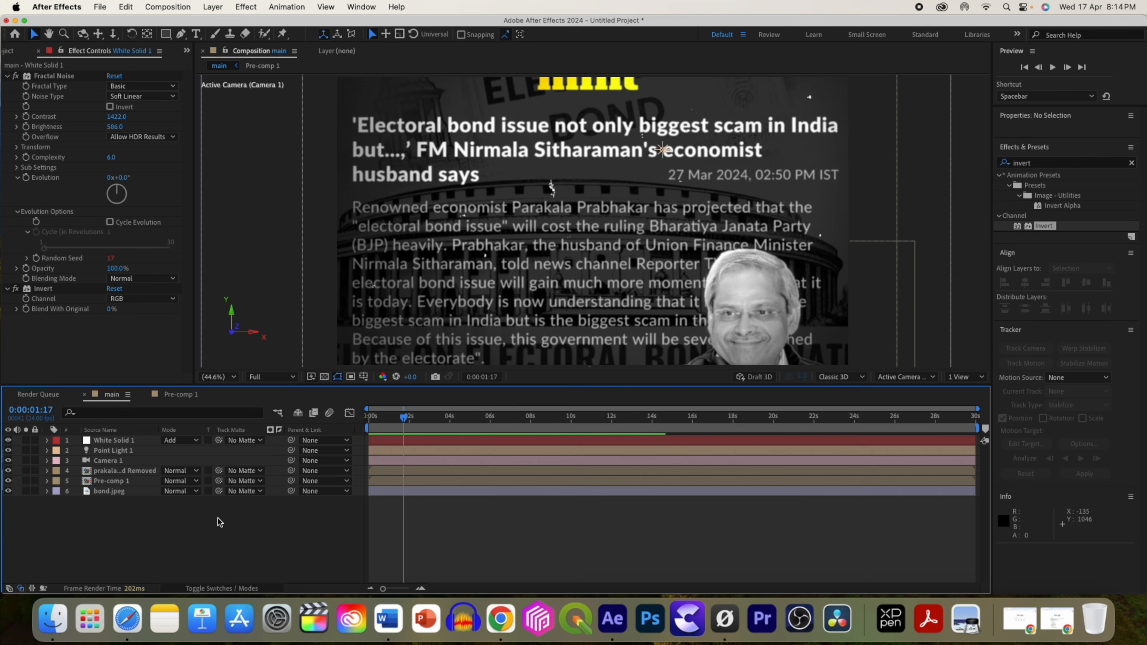
Create a new adjustment layer in the main composition.
{"action": "right_click", "coordinate": [222, 435]}
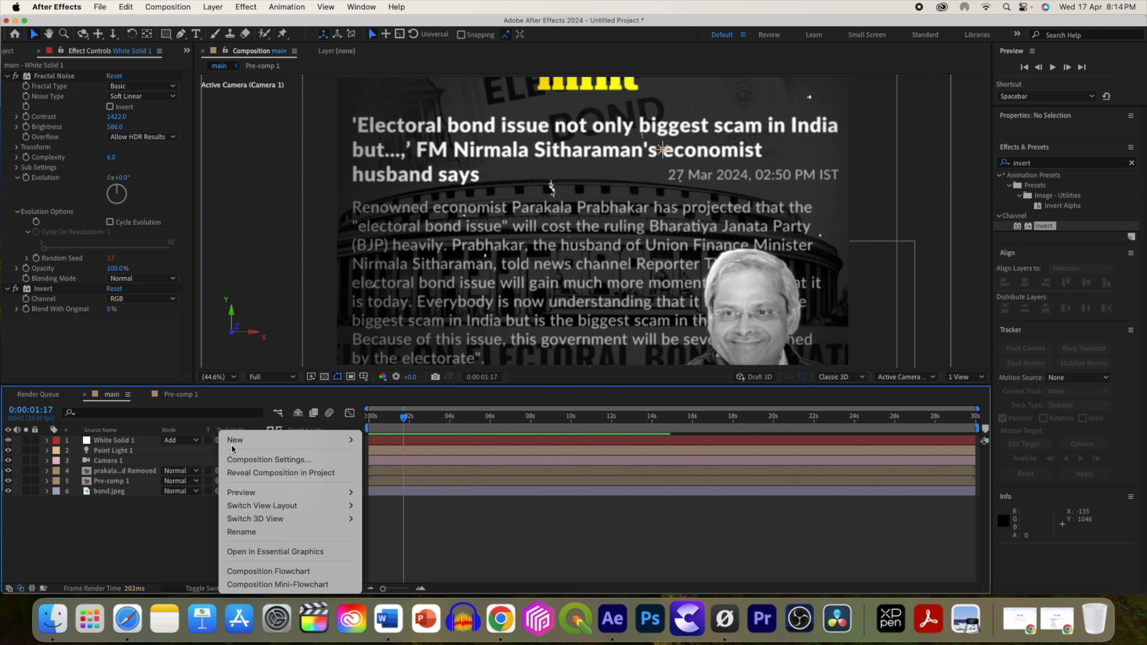
{"action": "mouse_move", "coordinate": [235, 441]}
{"action": "left_click", "coordinate": [398, 541]}
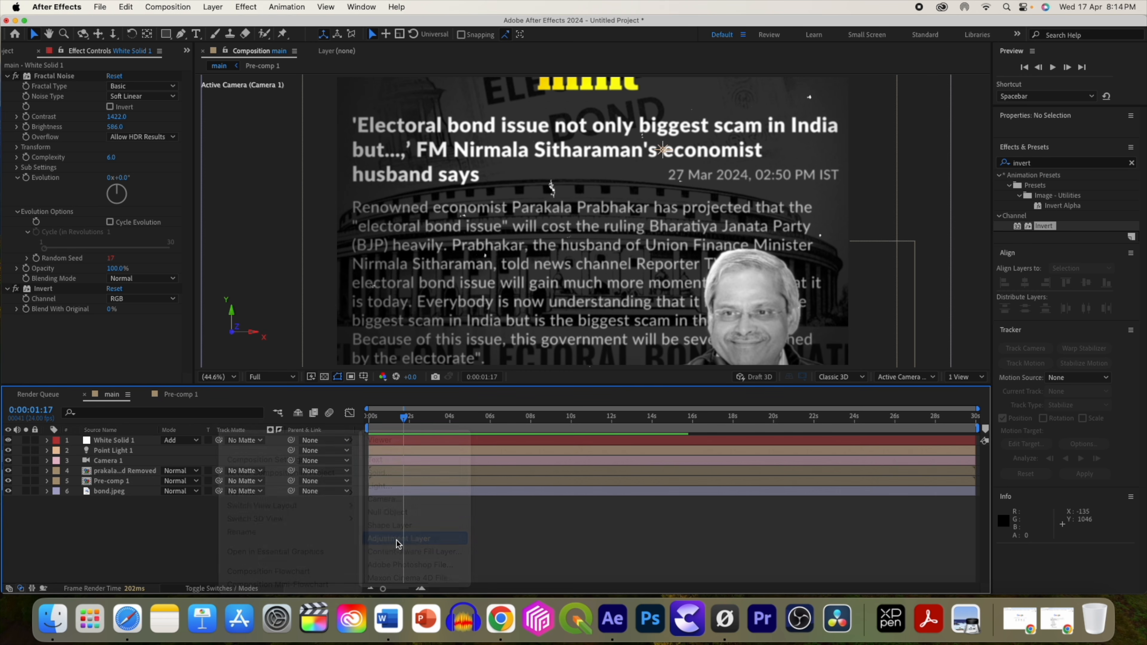
Apply Posterize Time to the adjustment layer and set its frame rate to 12.
{"action": "left_click", "coordinate": [1052, 230]}
{"action": "type", "text": "poster"}
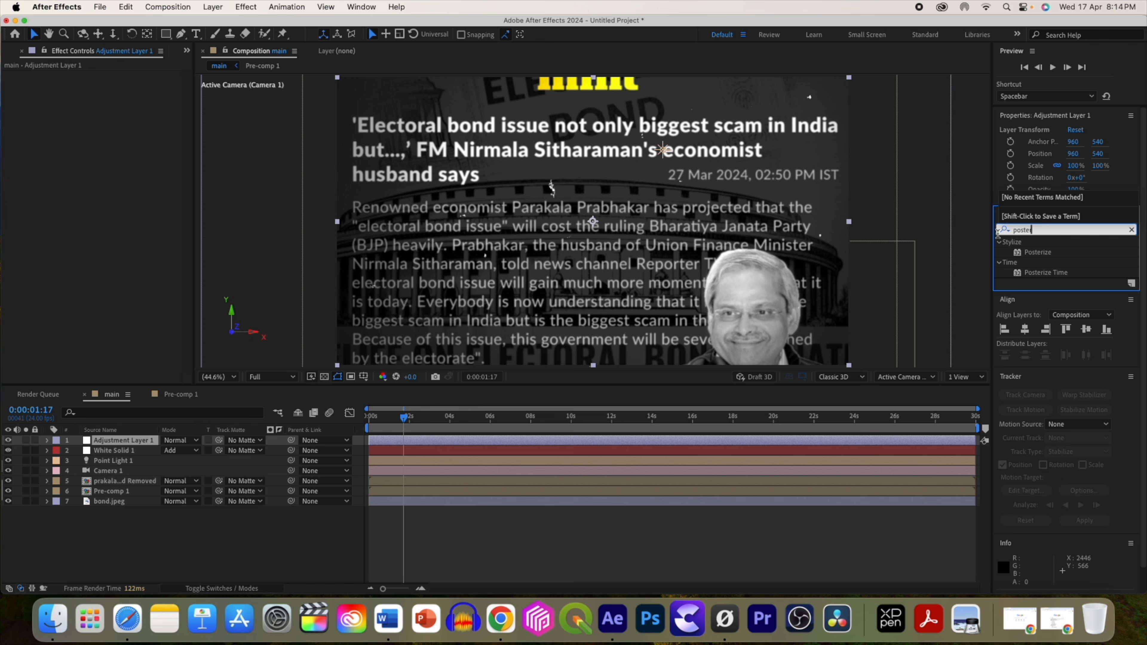
{"action": "left_click", "coordinate": [1037, 274]}
{"action": "left_click_drag", "start_coordinate": [948, 363], "coordinate": [862, 442]}
{"action": "left_click", "coordinate": [131, 92]}
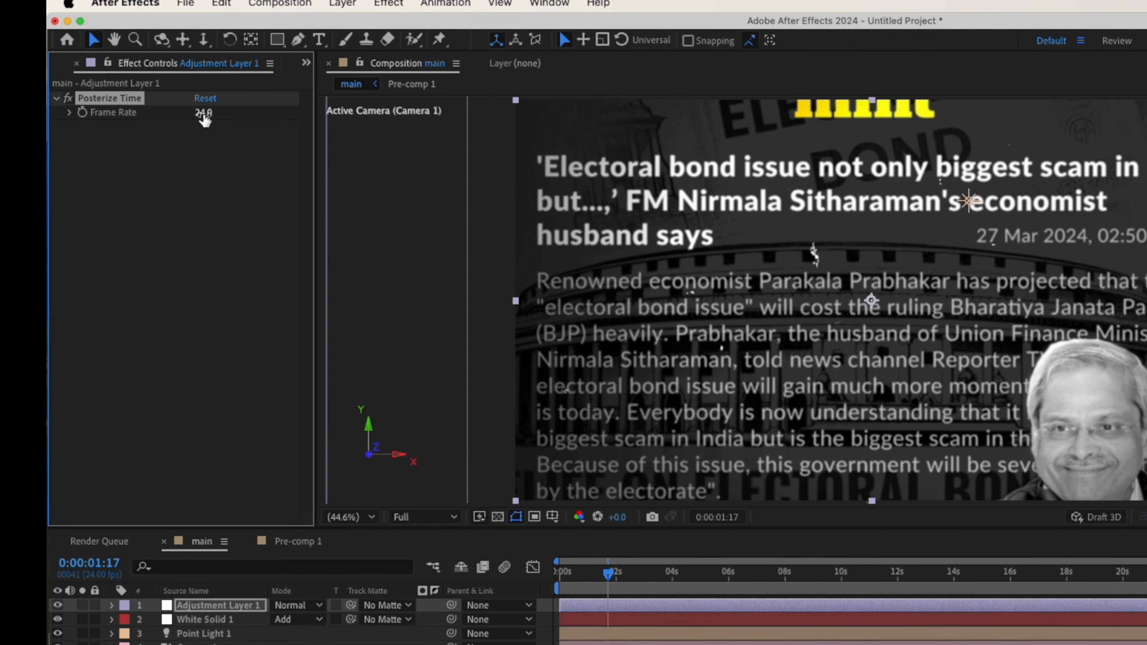
{"action": "type", "text": "12"}
{"action": "key", "text": "Return"}
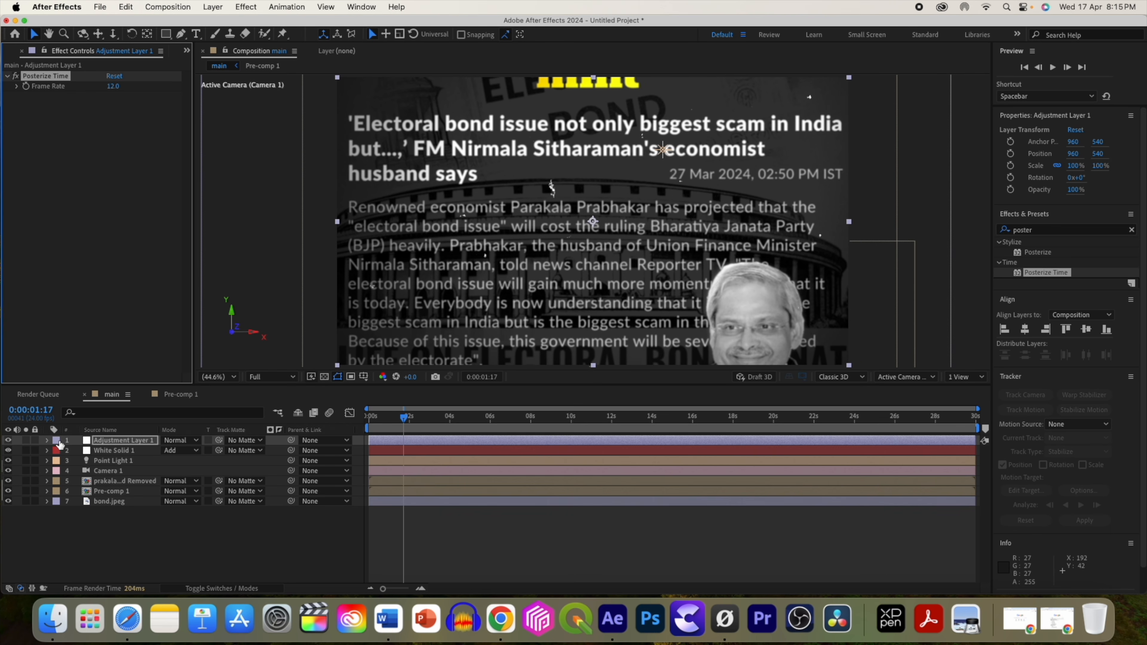
Apply Glow to the headline text layer in Pre-comp 1, set Glow Threshold to 63.5%, and return to main.
{"action": "left_click", "coordinate": [186, 51]}
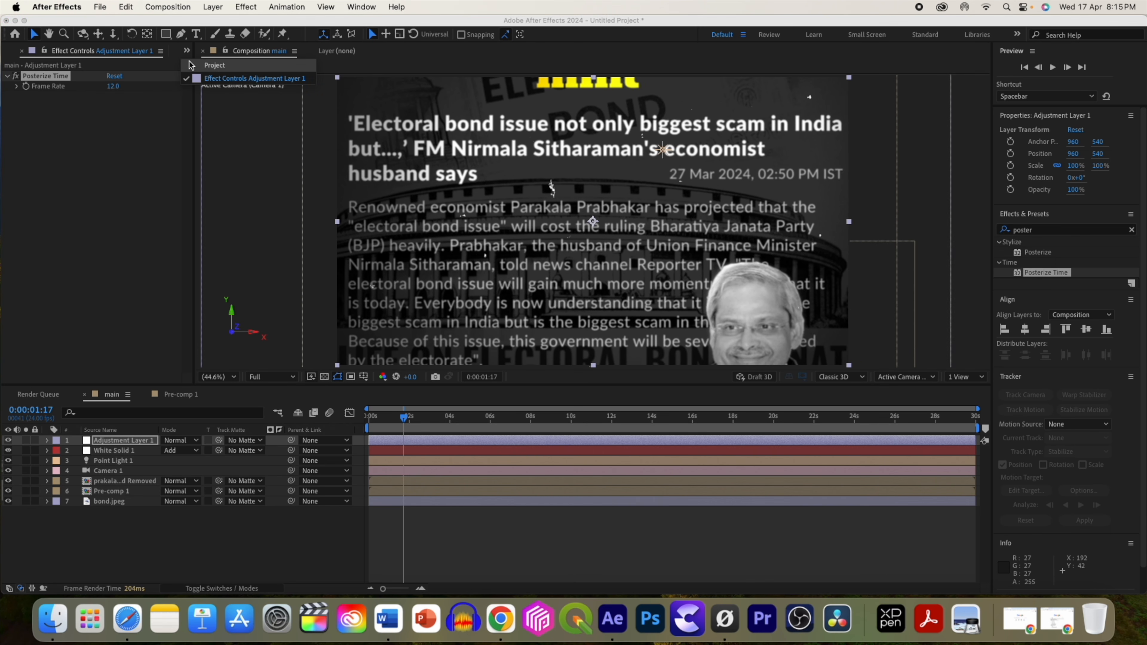
{"action": "left_click", "coordinate": [192, 58]}
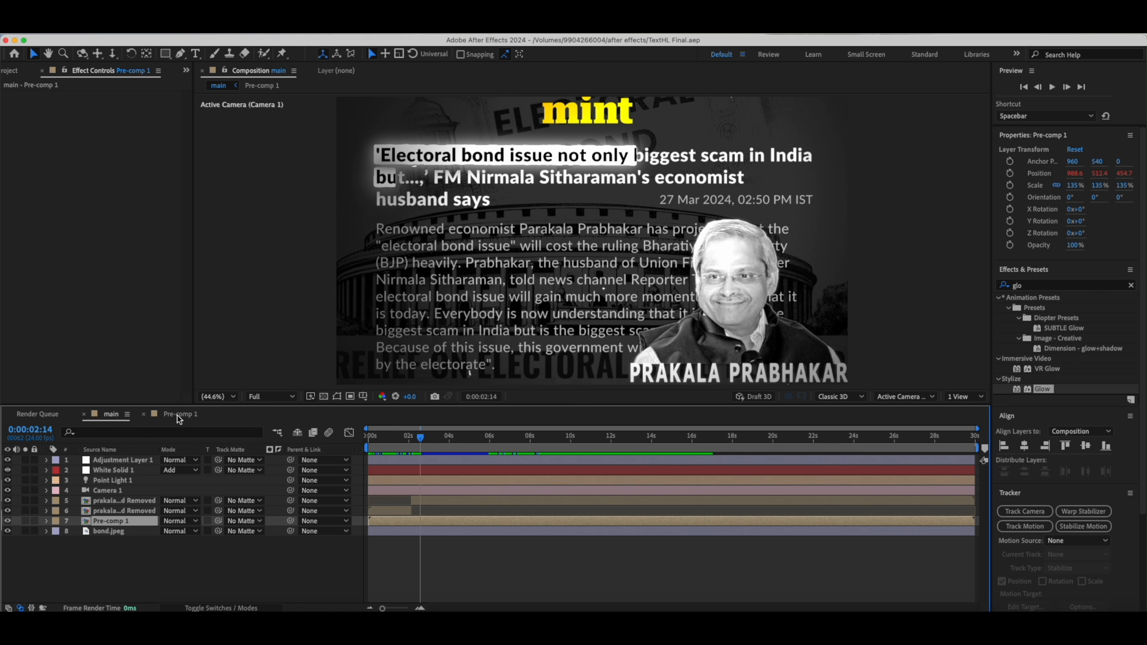
{"action": "left_click", "coordinate": [180, 417]}
{"action": "left_click", "coordinate": [1030, 252]}
{"action": "type", "text": "w"}
{"action": "left_click_drag", "start_coordinate": [1041, 355], "coordinate": [612, 485]}
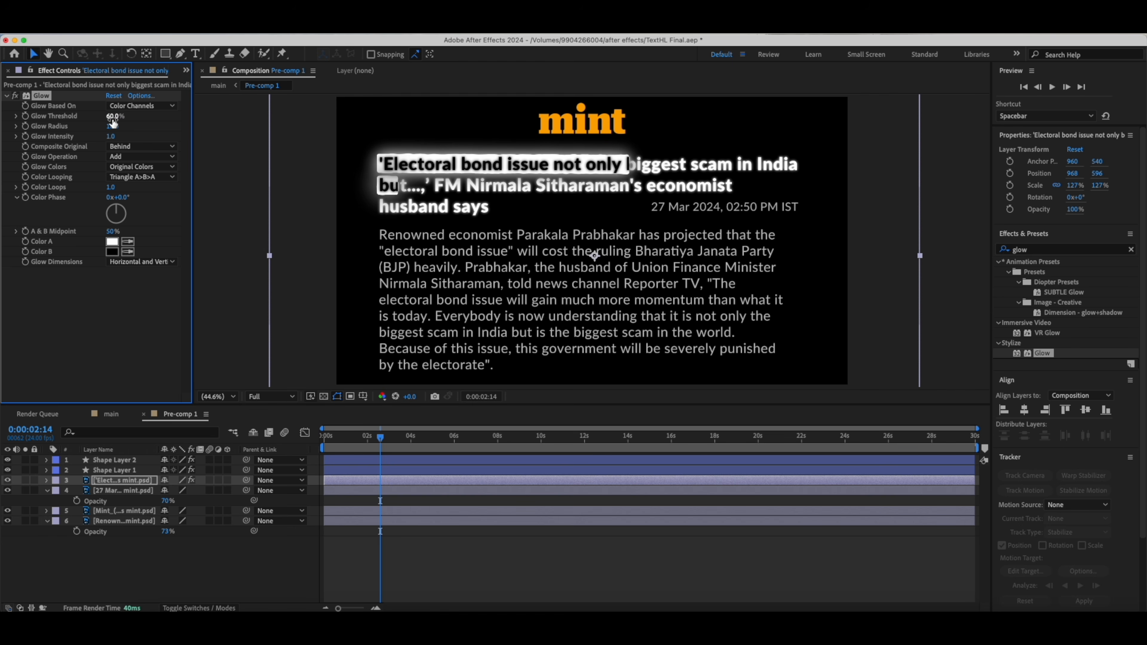
{"action": "left_click_drag", "start_coordinate": [112, 126], "coordinate": [143, 129]}
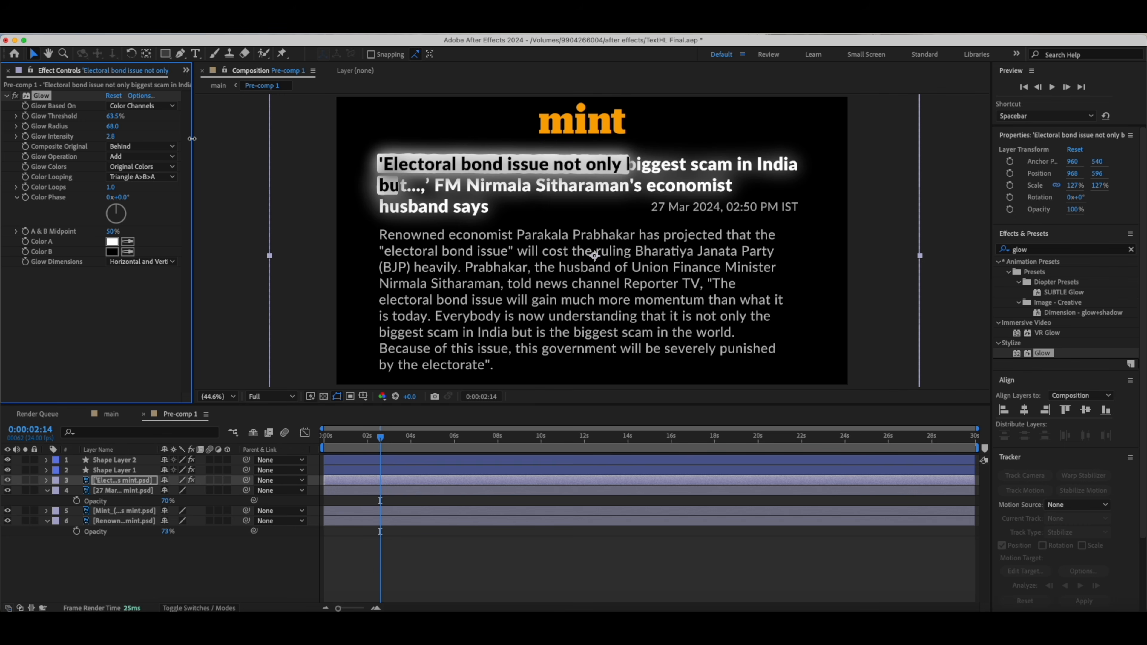
{"action": "left_click", "coordinate": [111, 414]}
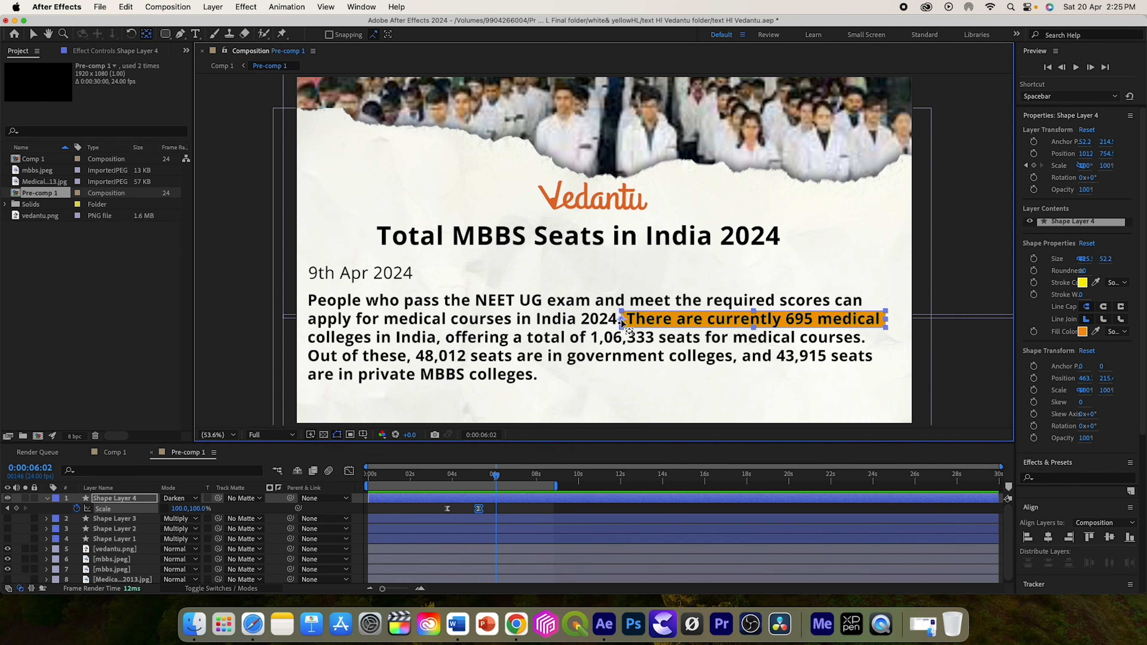
Move the highlight shape's anchor point to its starting left edge.
{"action": "left_click_drag", "start_coordinate": [626, 328], "coordinate": [596, 275]}
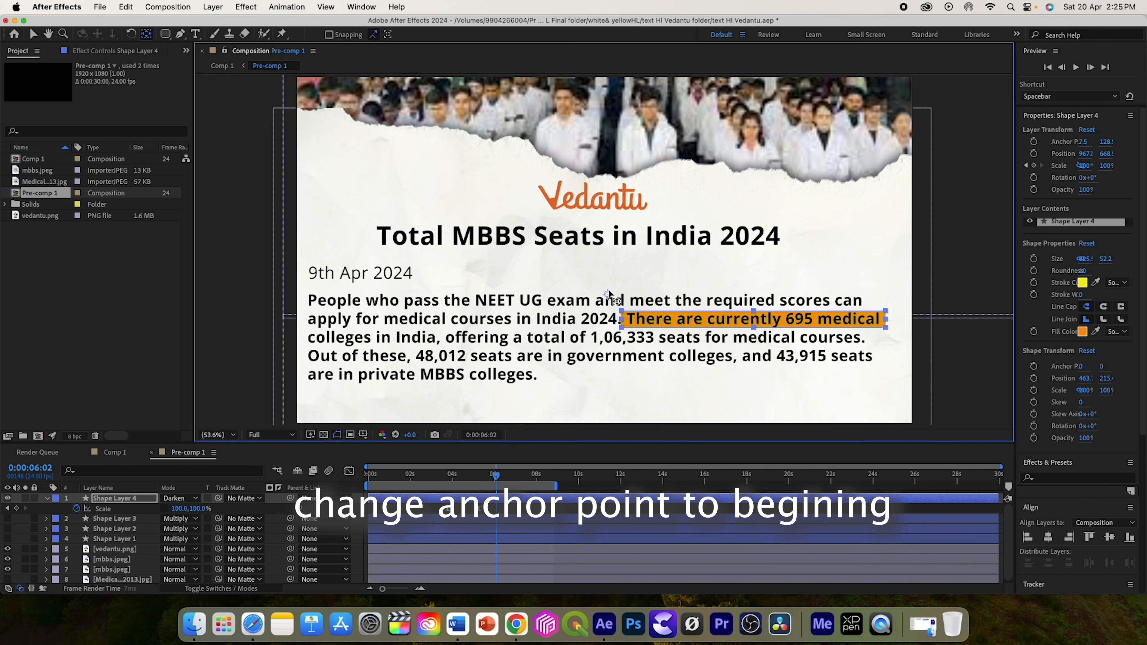
{"action": "left_click_drag", "start_coordinate": [621, 316], "coordinate": [622, 320]}
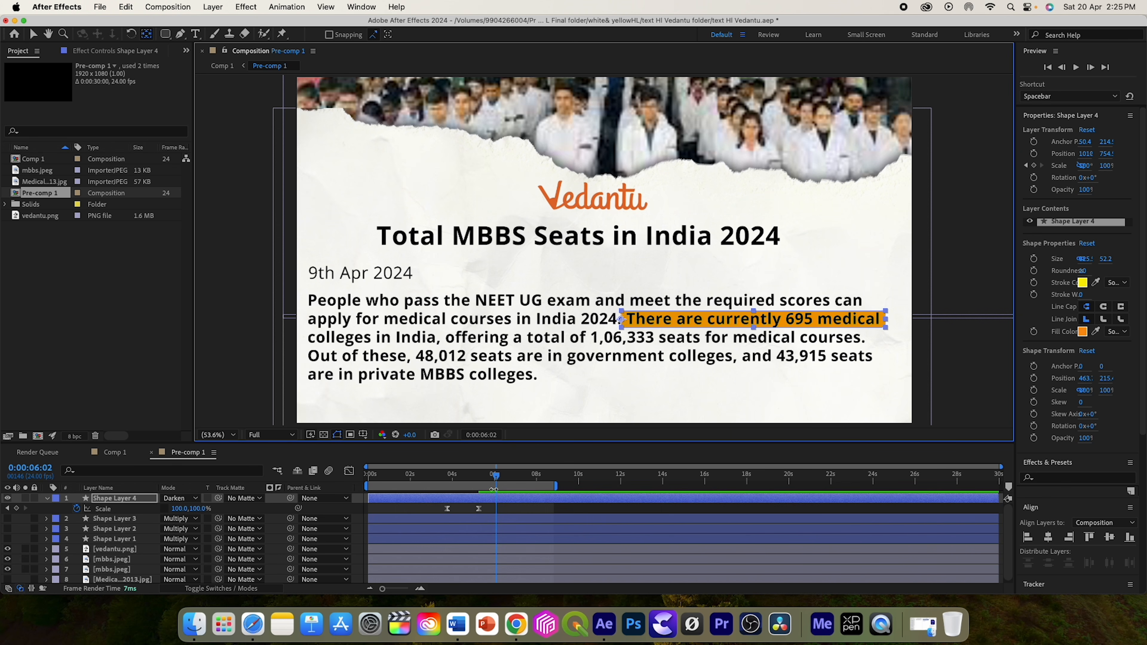
Set the highlight shape's scale to 100% at its second Scale keyframe, 0:00:05:06.
{"action": "left_click_drag", "start_coordinate": [497, 481], "coordinate": [453, 479]}
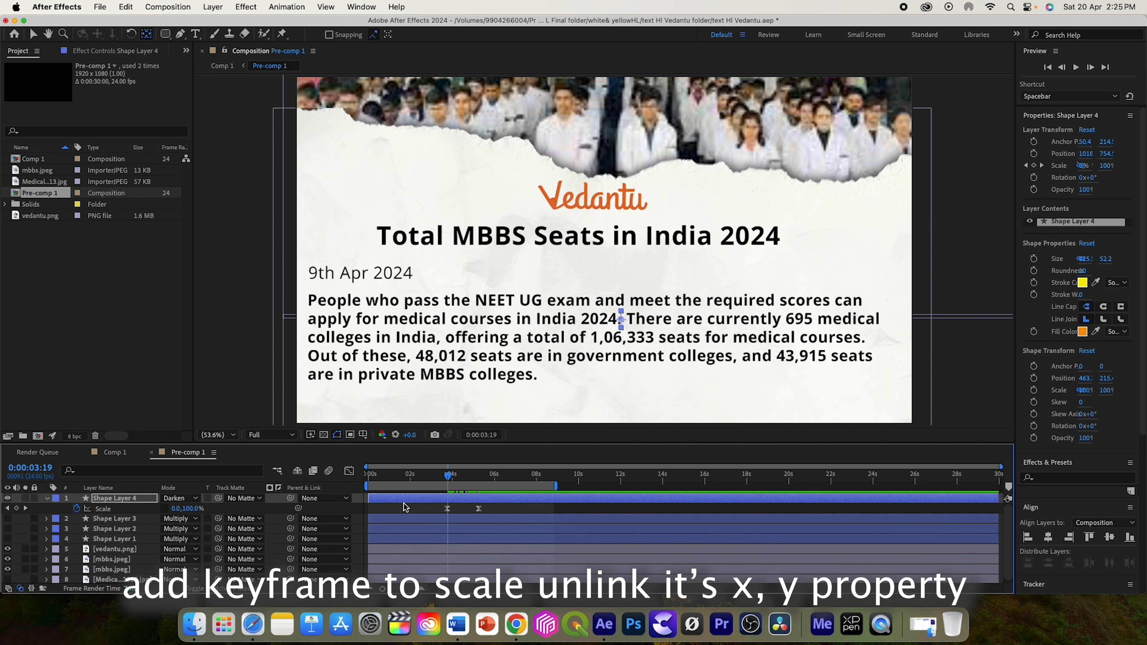
{"action": "left_click_drag", "start_coordinate": [451, 479], "coordinate": [480, 482]}
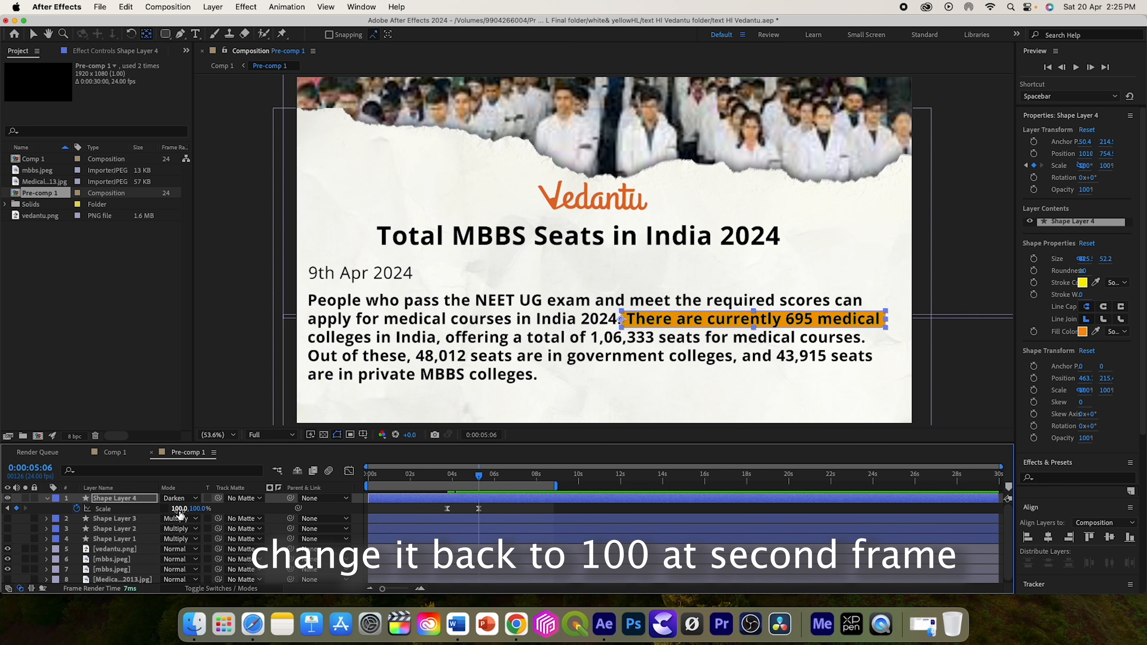
{"action": "key", "text": "Return"}
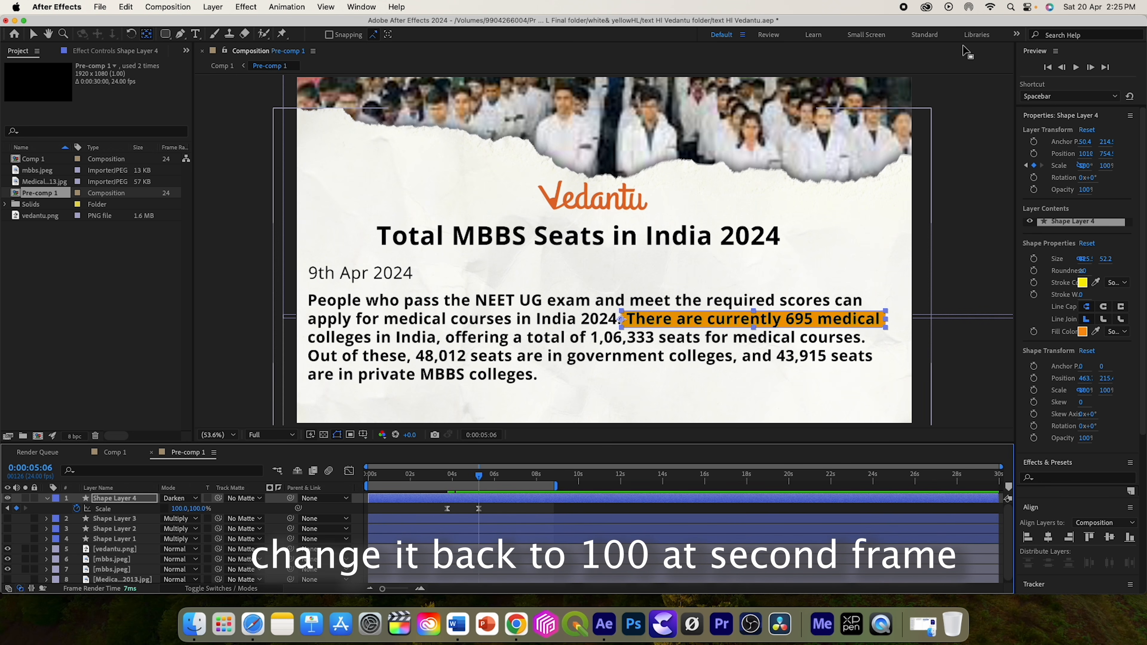